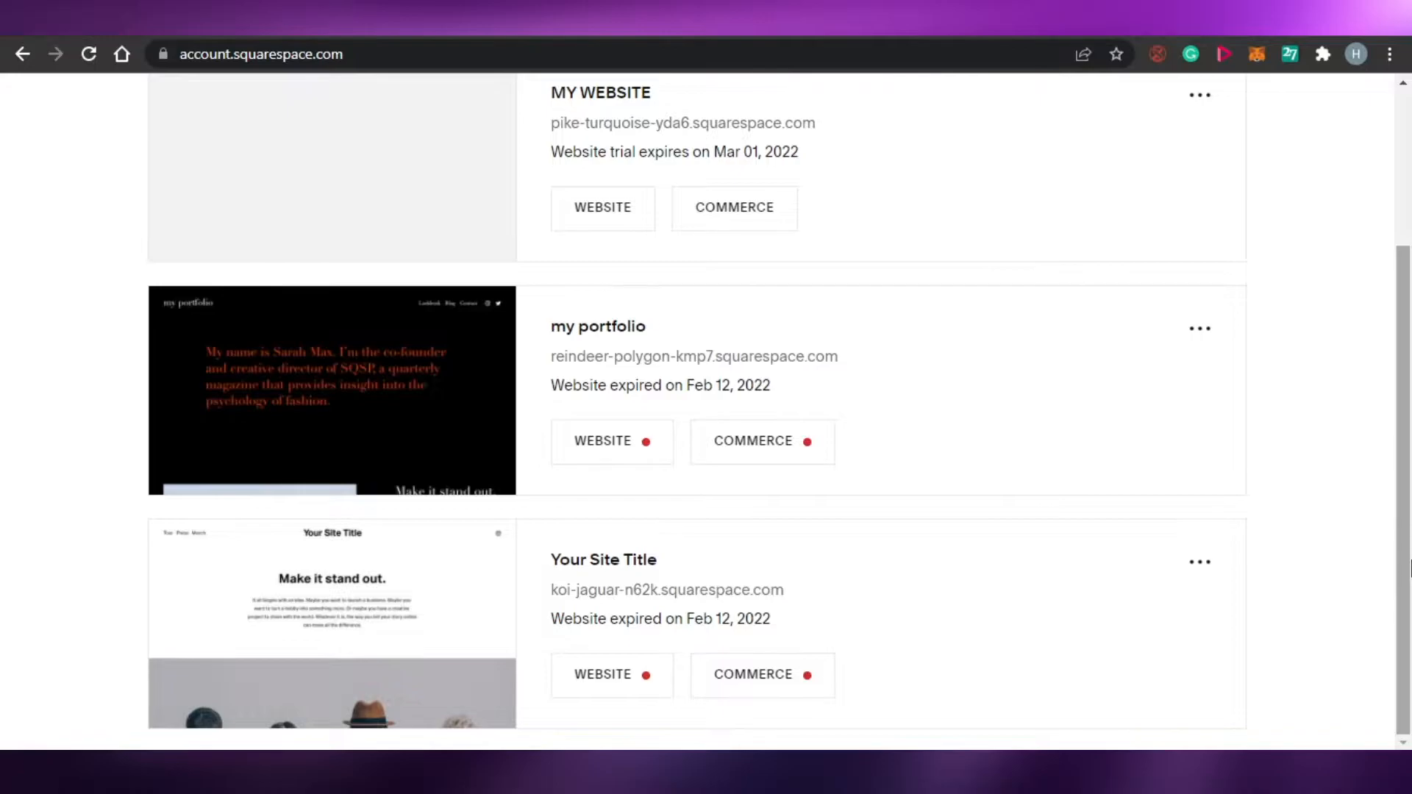
- Start creating a new website from the dashboard, opening the template gallery
{"action": "left_click_drag", "start_coordinate": [1409, 566], "coordinate": [1409, 401]}
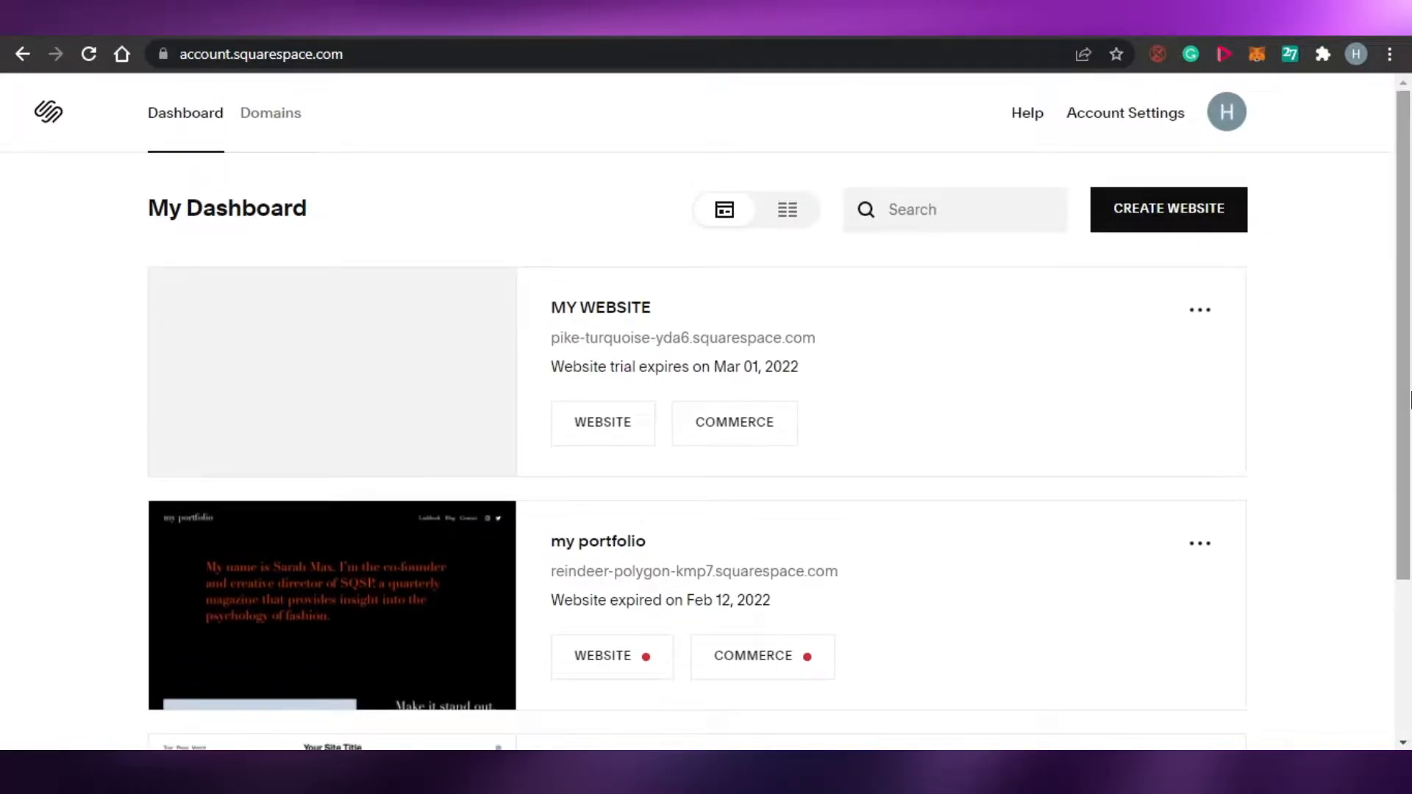
{"action": "mouse_move", "coordinate": [1409, 401]}
{"action": "left_mouse_down"}
{"action": "mouse_move", "coordinate": [1409, 556]}
{"action": "mouse_move", "coordinate": [1409, 400]}
{"action": "left_mouse_up"}
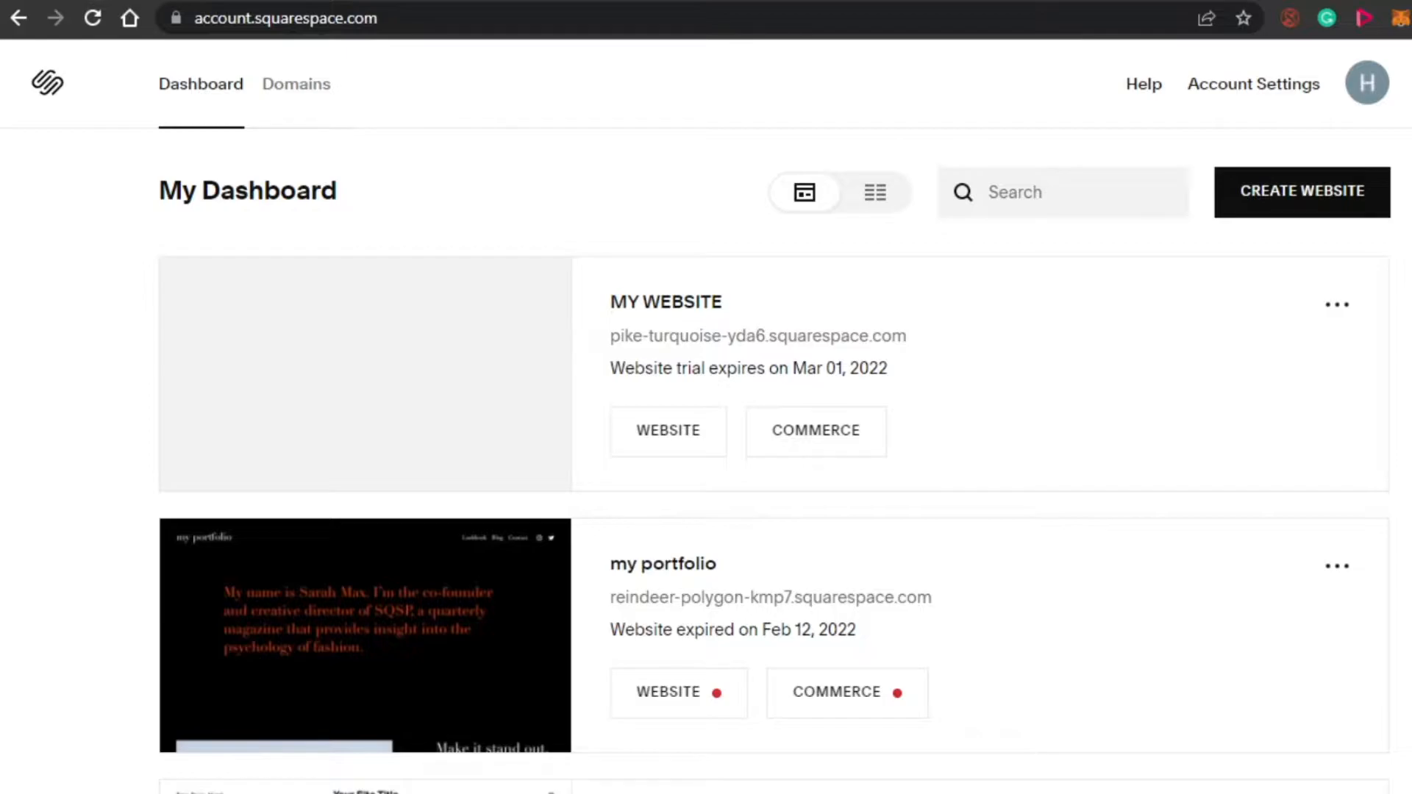
{"action": "scroll", "coordinate": [772, 442], "scroll_direction": "down", "scroll_amount": 3}
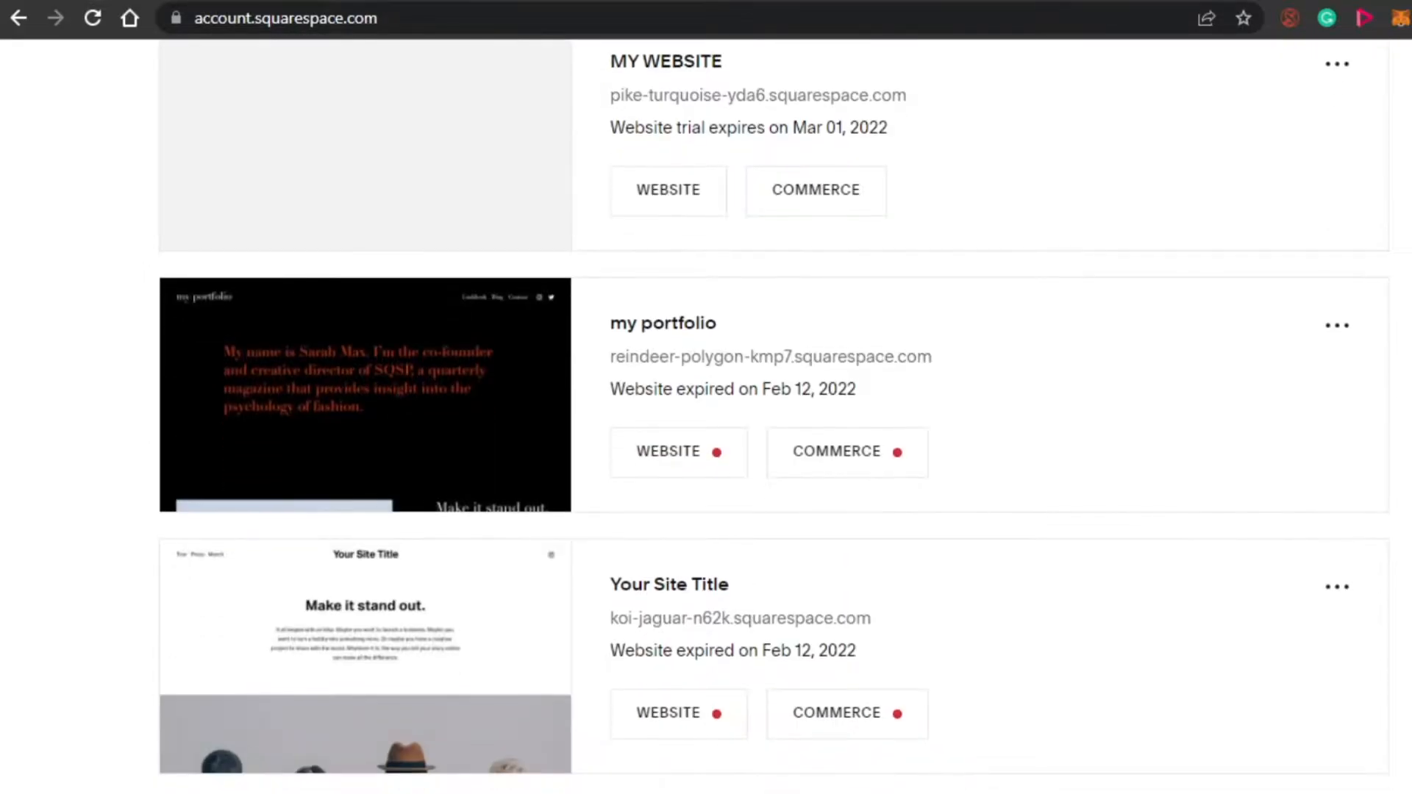
{"action": "scroll", "coordinate": [772, 441], "scroll_direction": "up", "scroll_amount": 3}
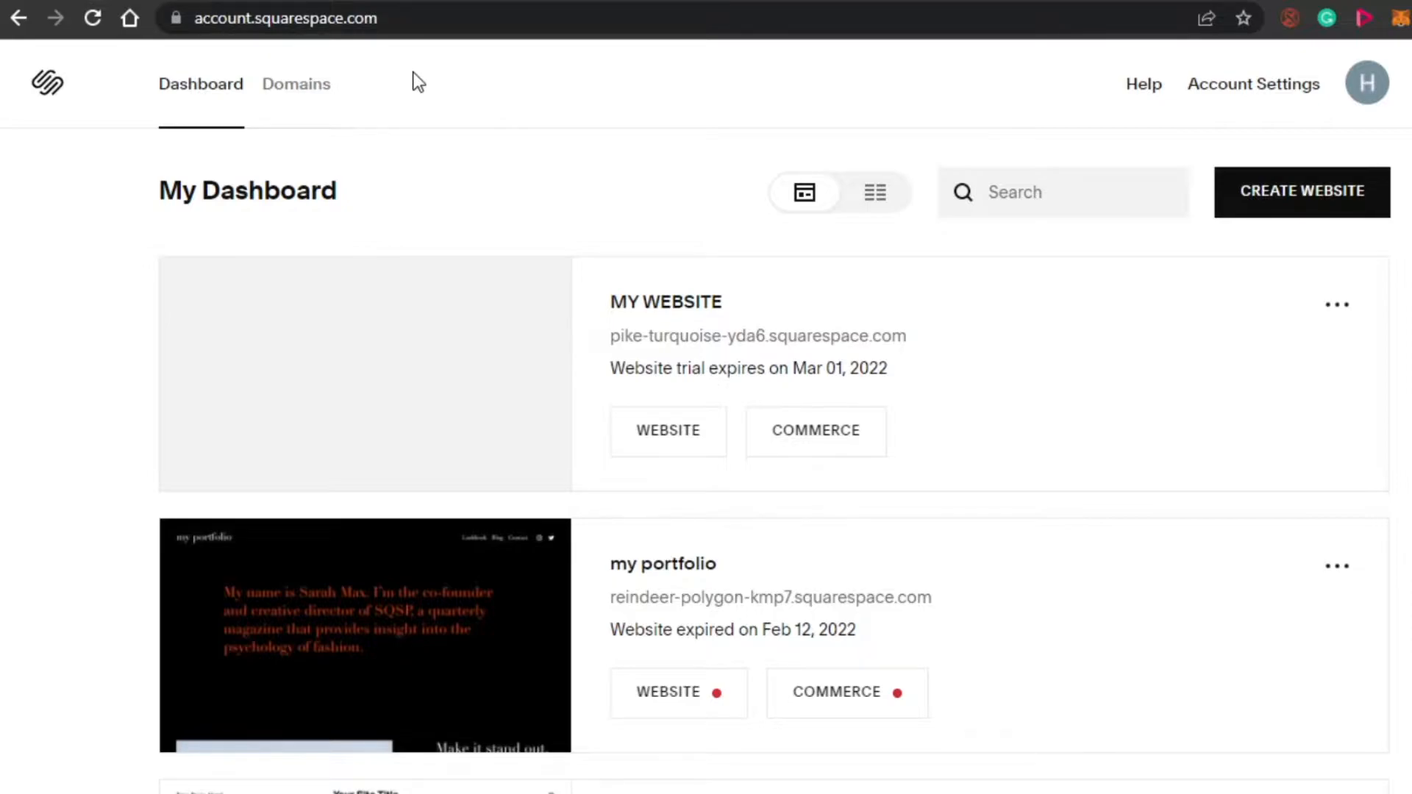
{"action": "scroll", "coordinate": [1377, 208], "scroll_direction": "down", "scroll_amount": 3}
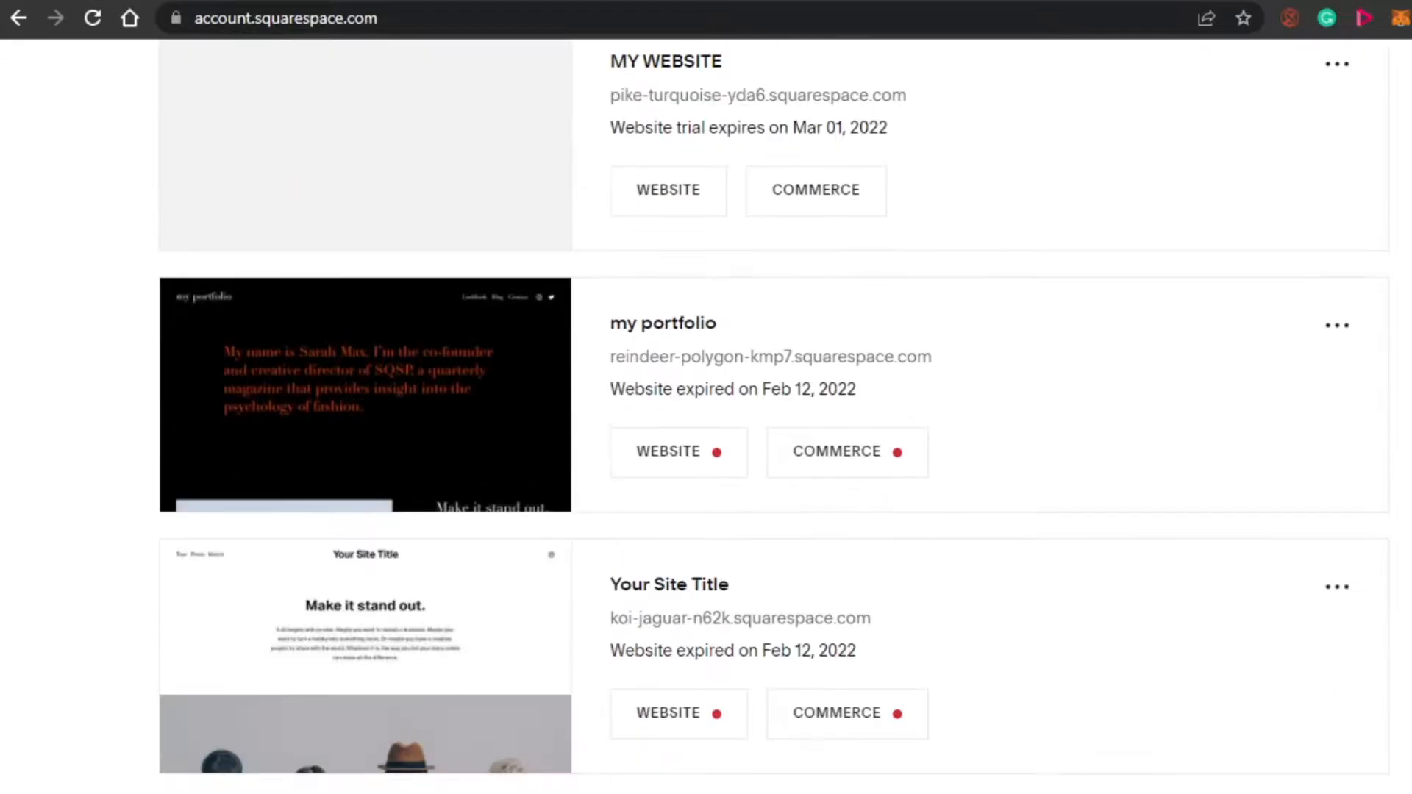
{"action": "scroll", "coordinate": [706, 412], "scroll_direction": "up", "scroll_amount": 3}
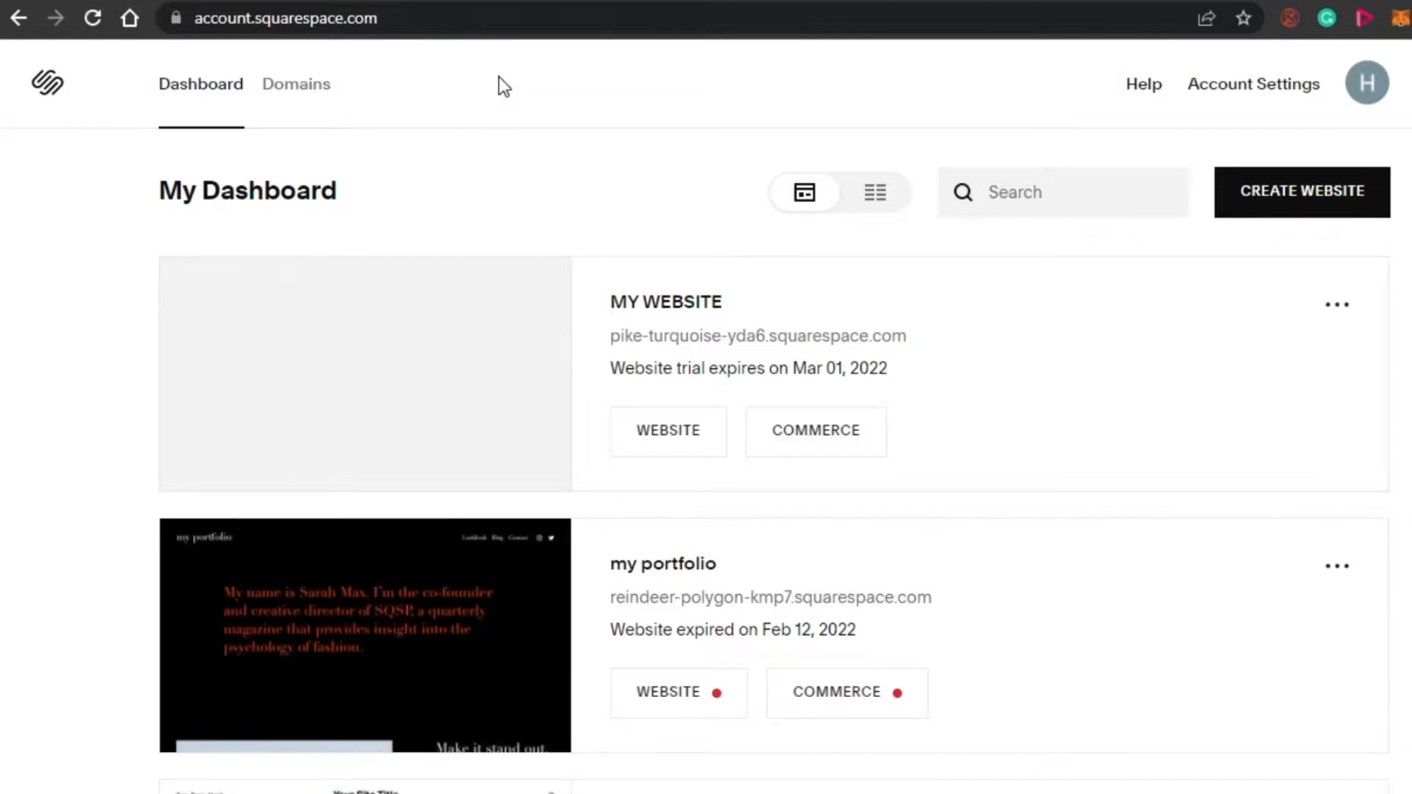
{"action": "left_click", "coordinate": [1298, 211]}
{"action": "key", "text": "ctrl+Tab"}
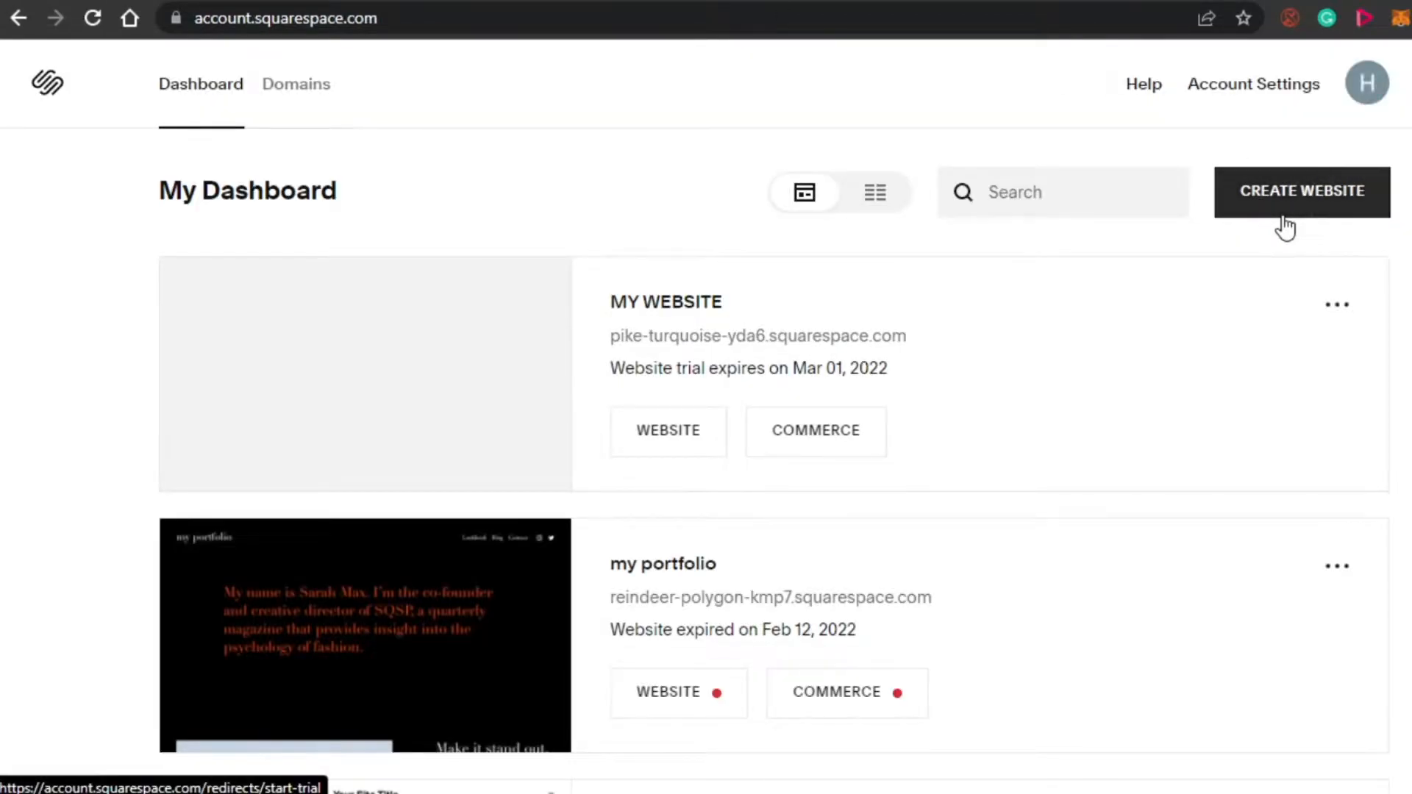
{"action": "left_click", "coordinate": [1286, 221]}
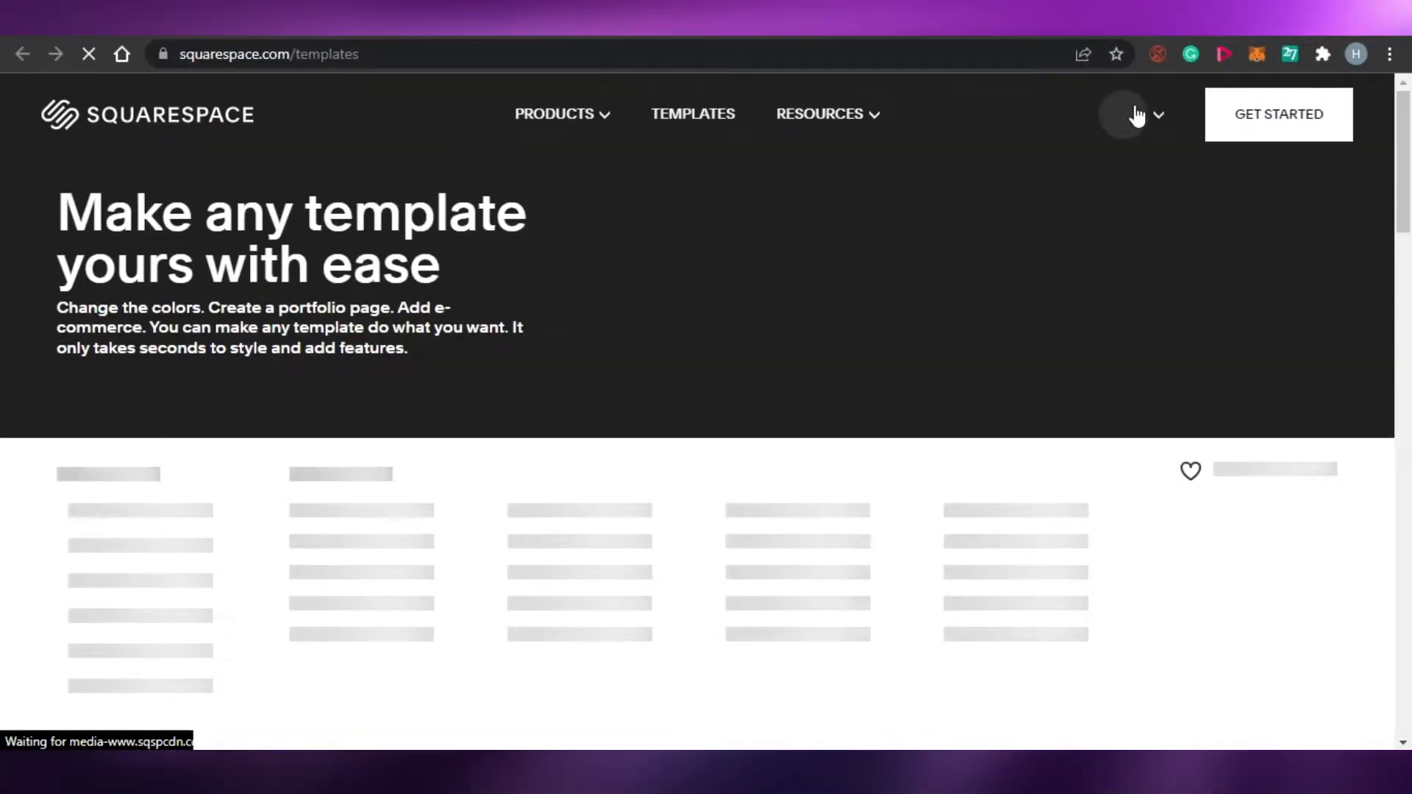
- Filter the template gallery by the Portfolio type and the Art & Design topic
{"action": "left_click_drag", "start_coordinate": [1404, 147], "coordinate": [1407, 276]}
{"action": "left_click_drag", "start_coordinate": [1408, 329], "coordinate": [1410, 139]}
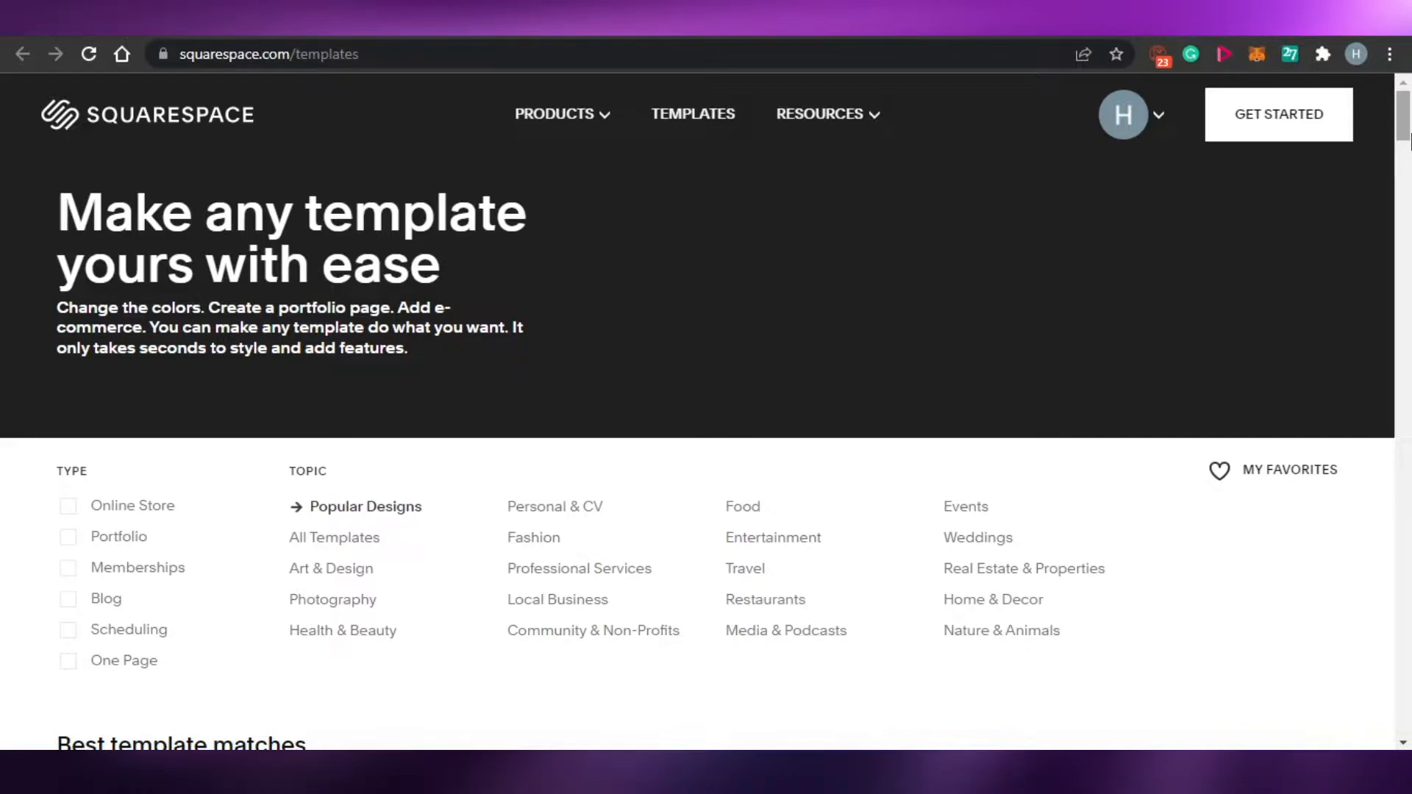
{"action": "left_click_drag", "start_coordinate": [1410, 139], "coordinate": [1410, 355]}
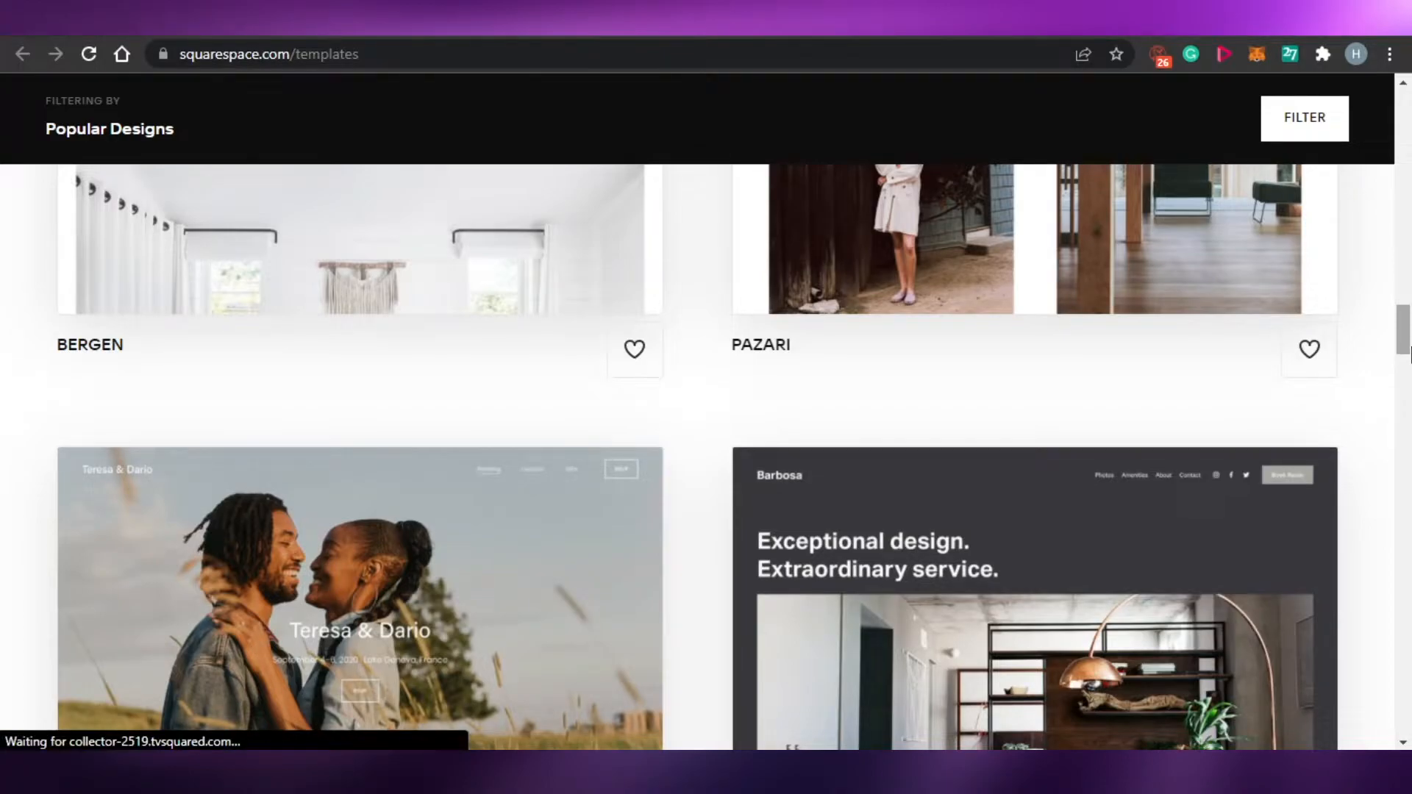
{"action": "left_click_drag", "start_coordinate": [1410, 355], "coordinate": [1410, 469]}
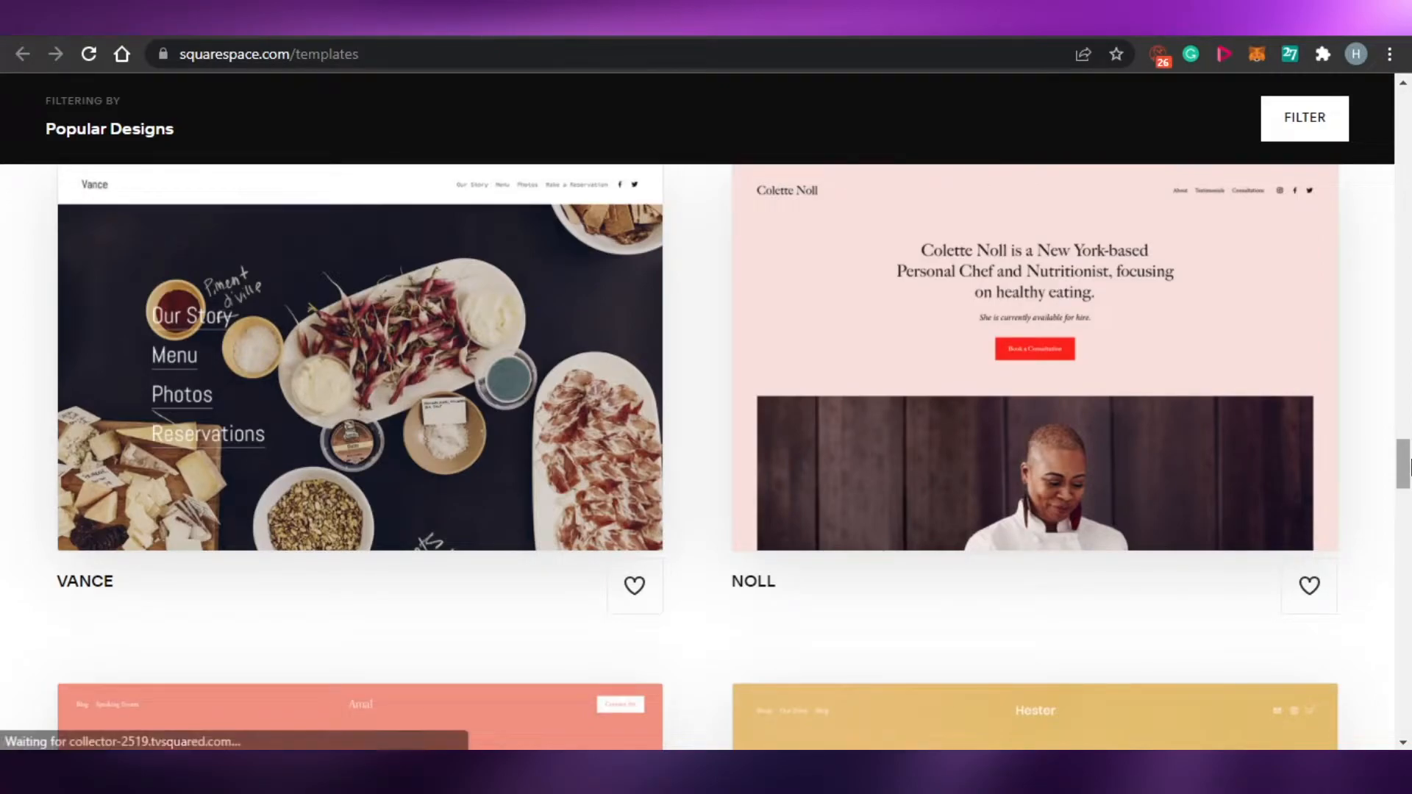
{"action": "left_click_drag", "start_coordinate": [1410, 463], "coordinate": [1410, 111]}
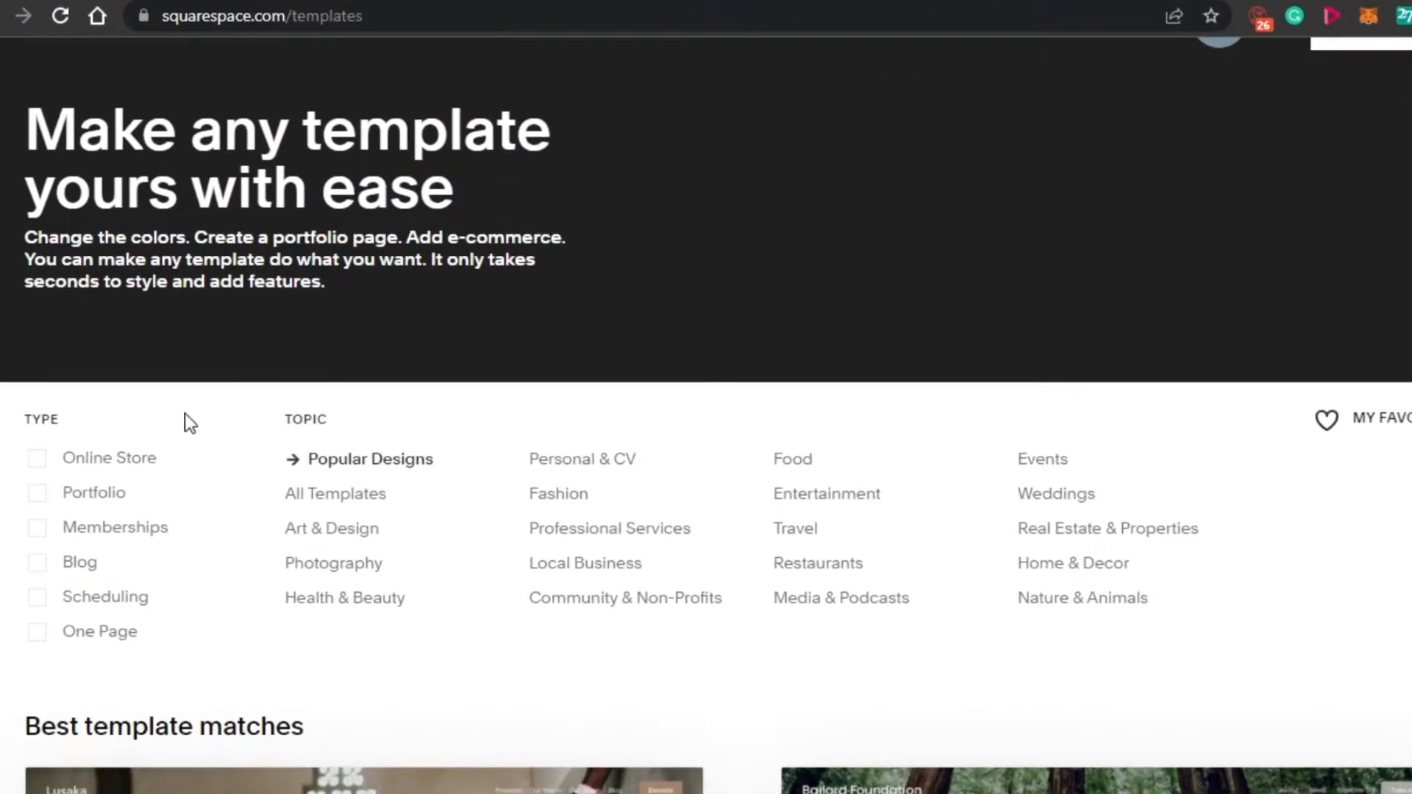
{"action": "left_click", "coordinate": [45, 501]}
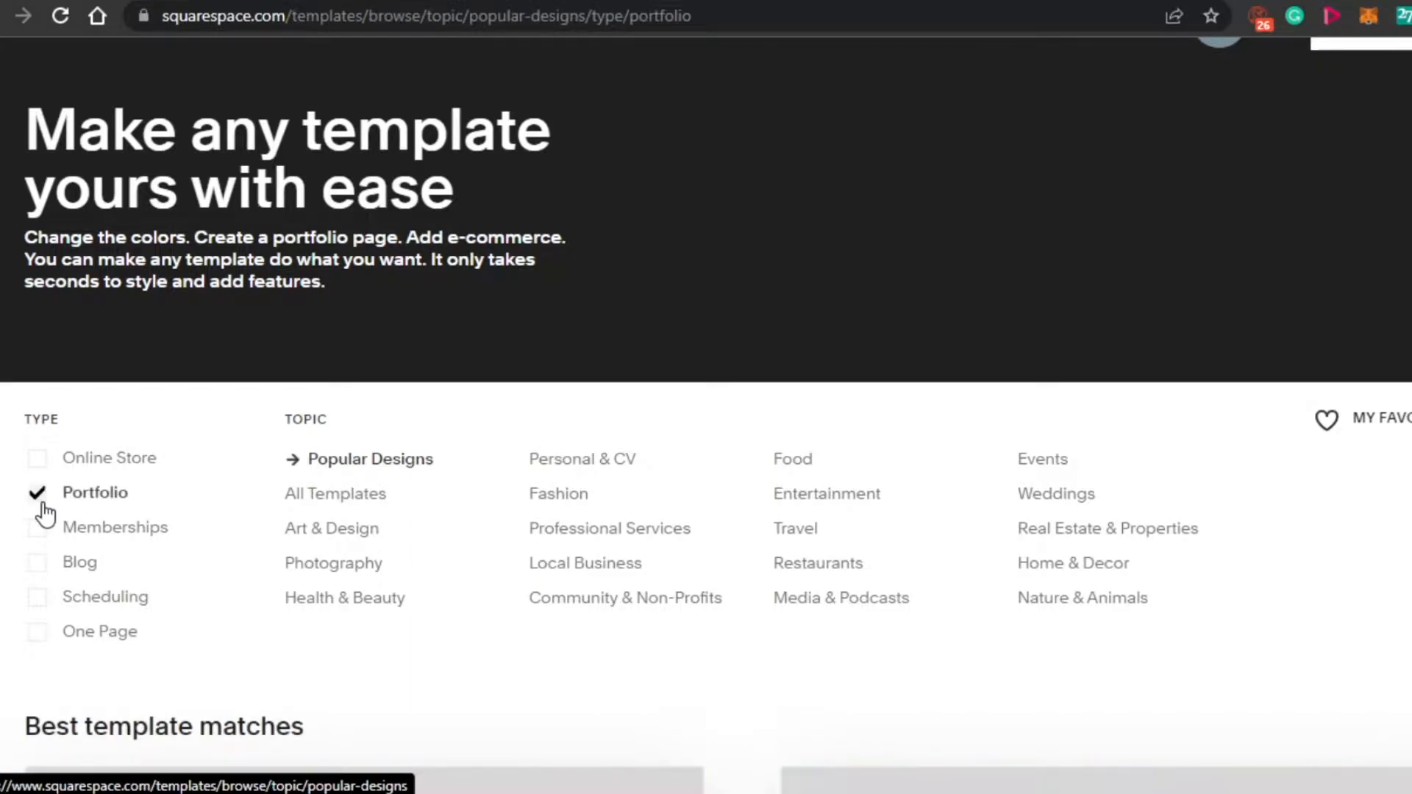
{"action": "left_click", "coordinate": [314, 540]}
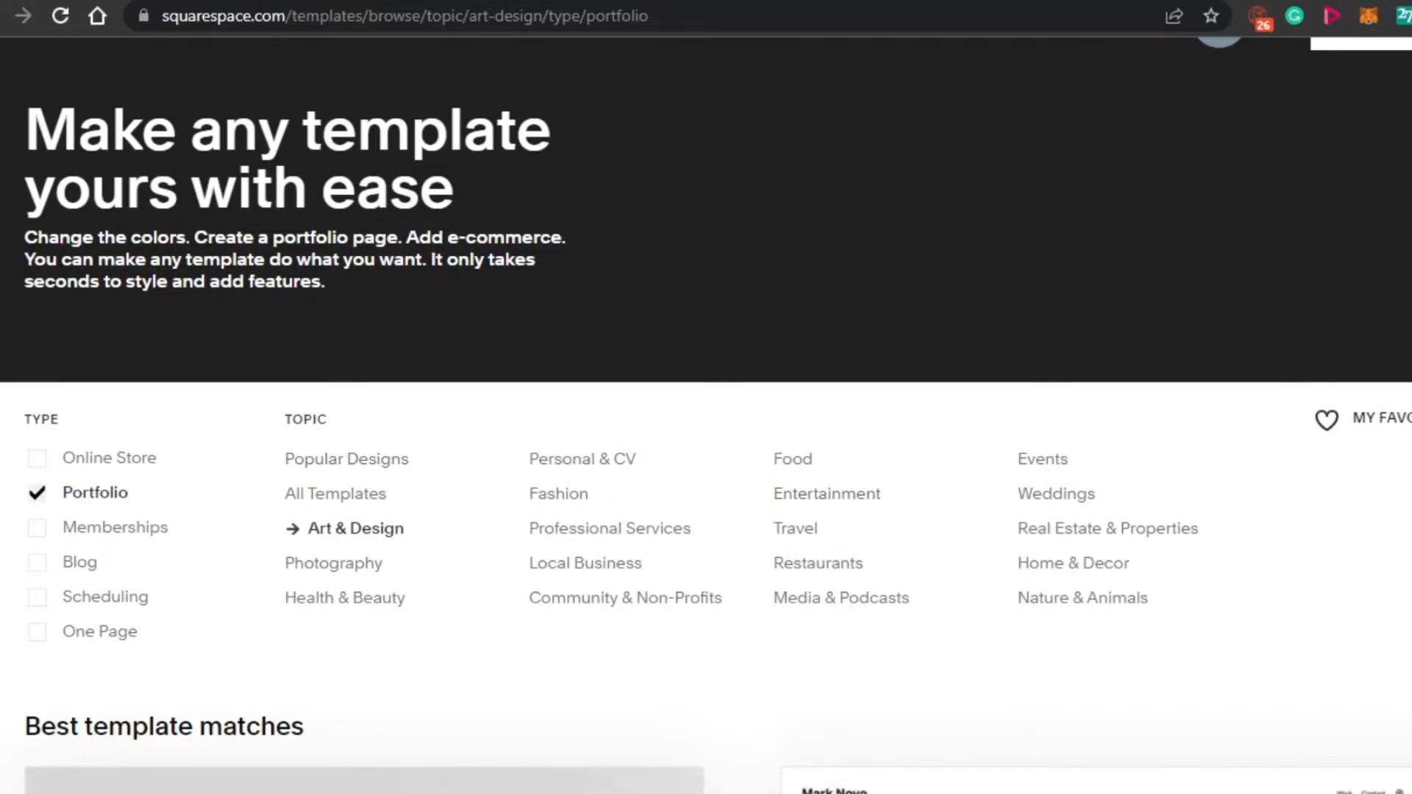
- Browse the Portfolio templates for Art & Design, including the recommended starting points, down to the Hart template
{"action": "scroll", "coordinate": [706, 441], "scroll_direction": "down", "scroll_amount": 7}
{"action": "scroll", "coordinate": [706, 441], "scroll_direction": "up", "scroll_amount": 2}
{"action": "scroll", "coordinate": [706, 441], "scroll_direction": "down", "scroll_amount": 7}
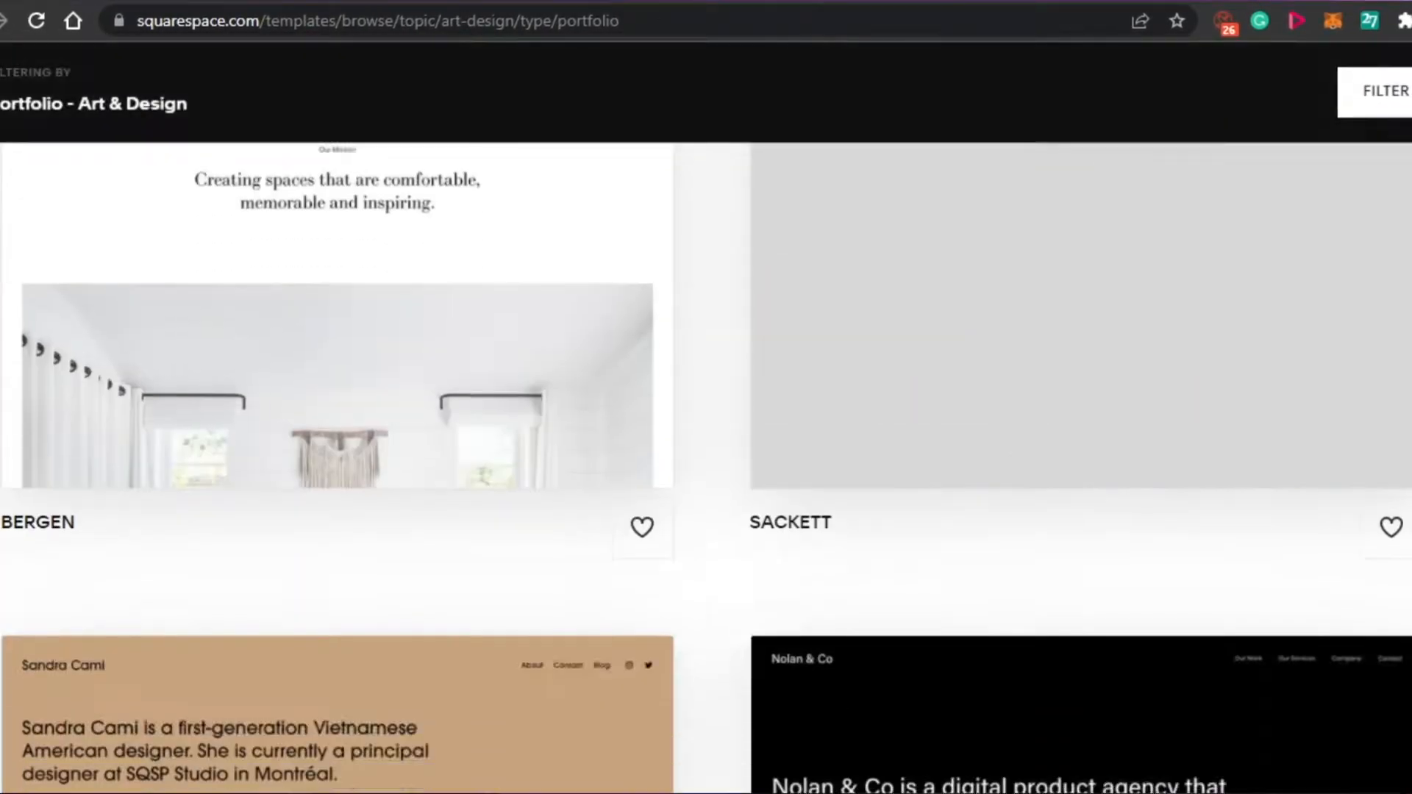
{"action": "scroll", "coordinate": [706, 441], "scroll_direction": "down", "scroll_amount": 15}
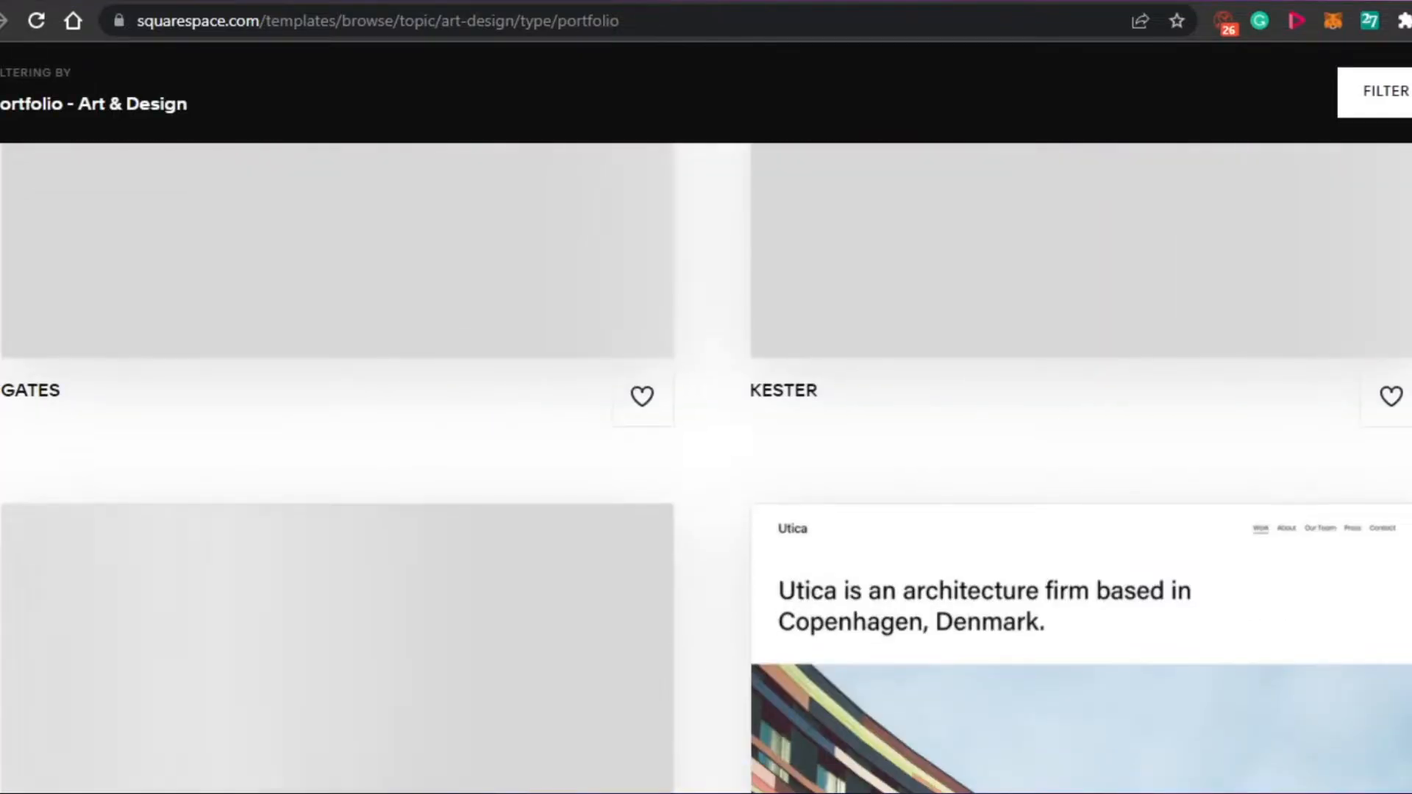
{"action": "scroll", "coordinate": [706, 467], "scroll_direction": "down", "scroll_amount": 20}
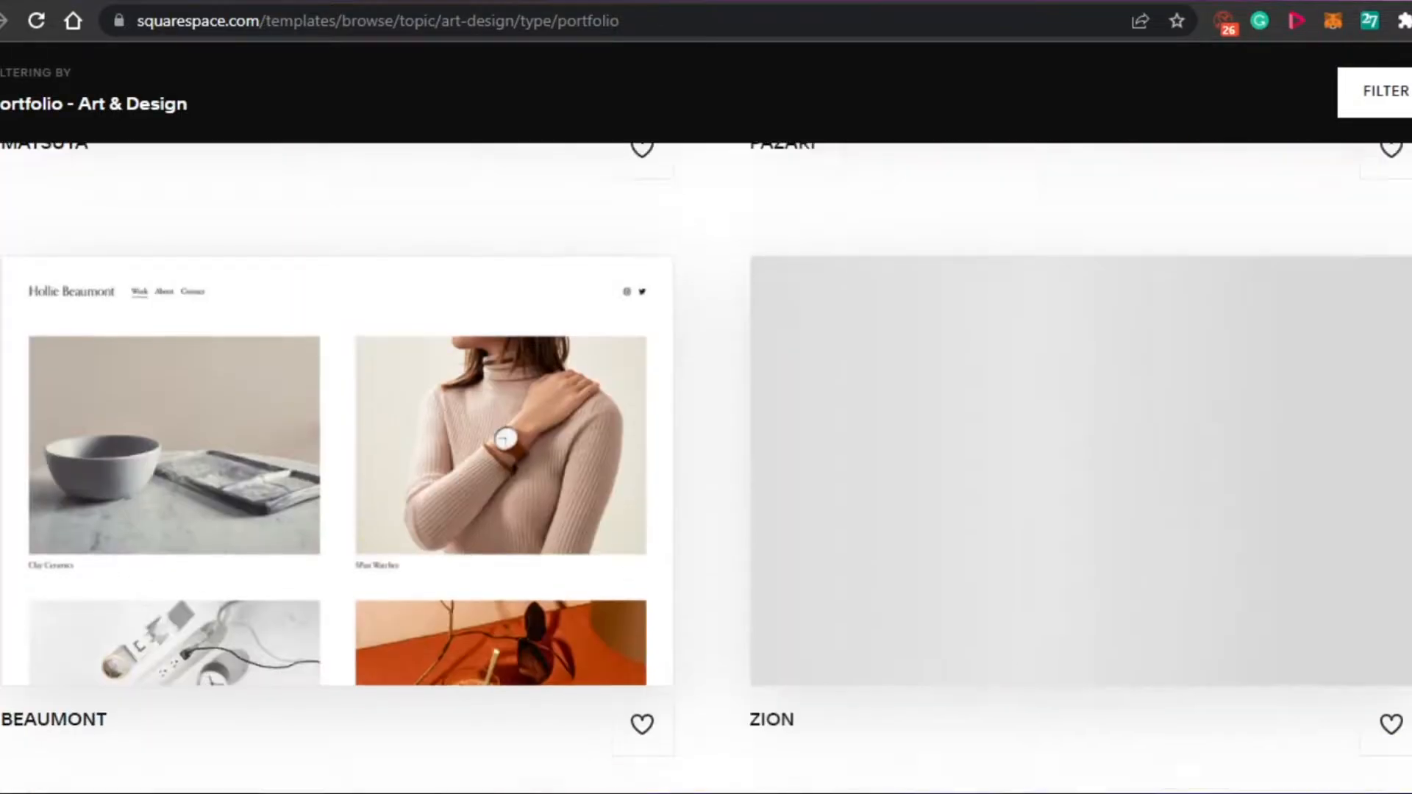
{"action": "scroll", "coordinate": [706, 468], "scroll_direction": "down", "scroll_amount": 1}
{"action": "scroll", "coordinate": [706, 467], "scroll_direction": "up", "scroll_amount": 20}
{"action": "scroll", "coordinate": [706, 468], "scroll_direction": "up", "scroll_amount": 10}
{"action": "scroll", "coordinate": [706, 467], "scroll_direction": "down", "scroll_amount": 15}
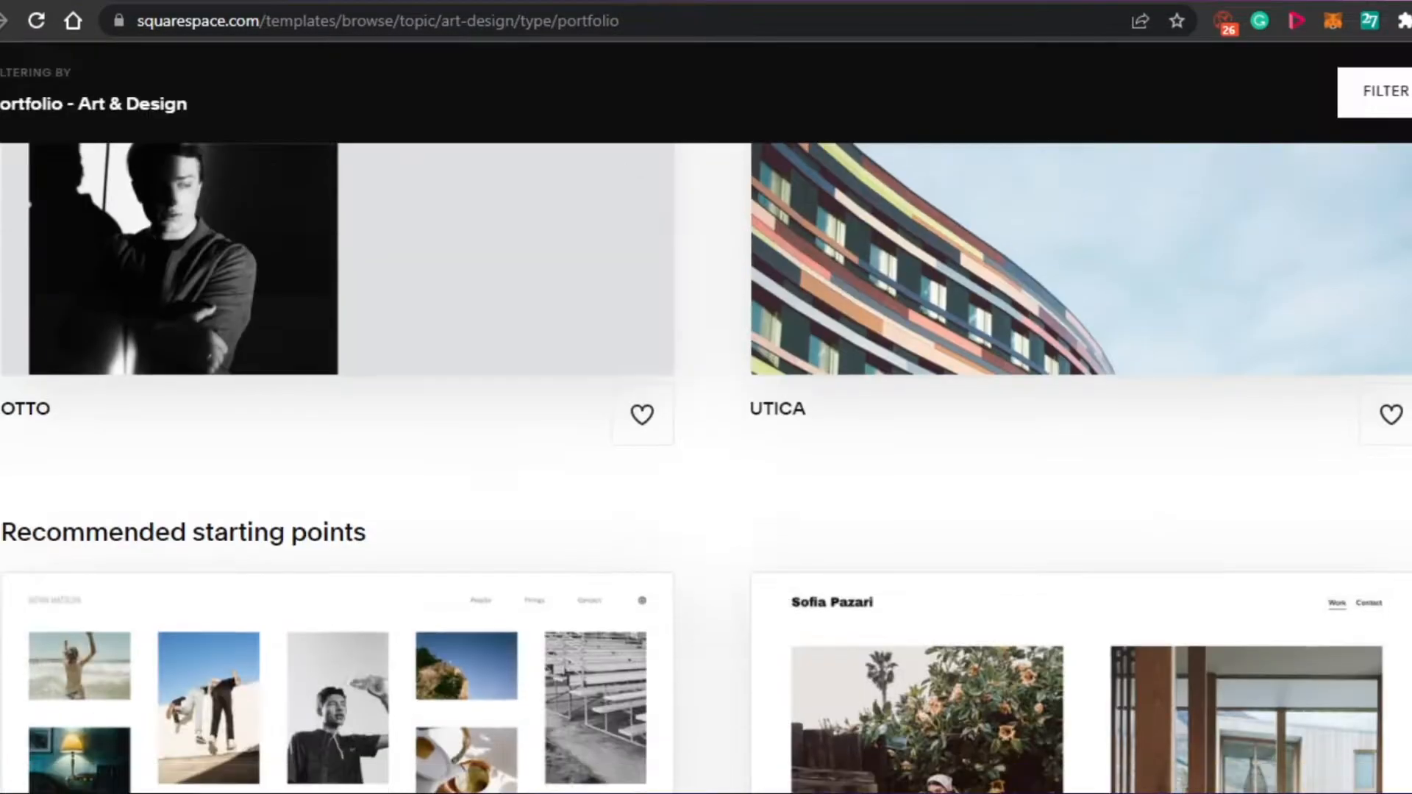
{"action": "scroll", "coordinate": [706, 467], "scroll_direction": "down", "scroll_amount": 20}
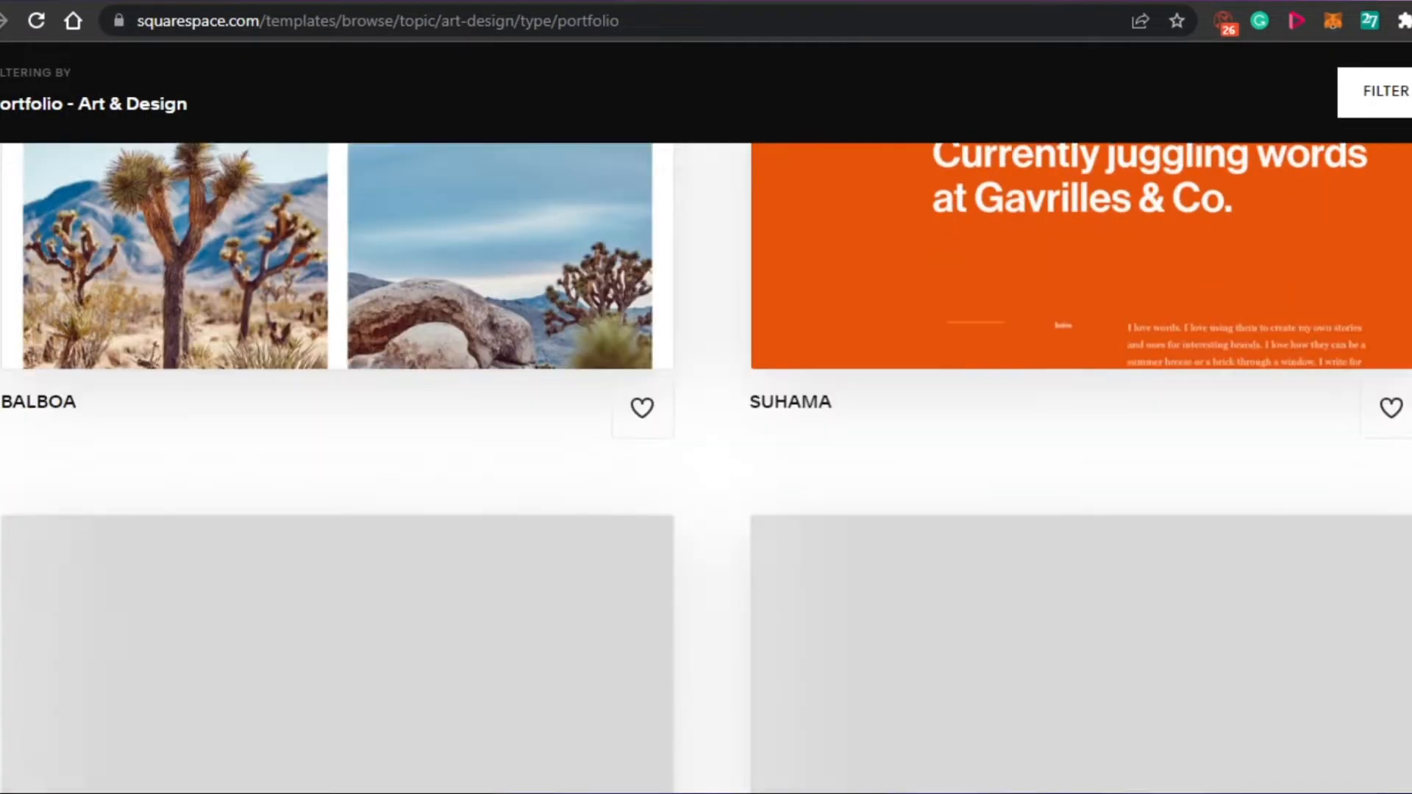
{"action": "scroll", "coordinate": [706, 468], "scroll_direction": "down", "scroll_amount": 9}
{"action": "scroll", "coordinate": [706, 468], "scroll_direction": "up", "scroll_amount": 11}
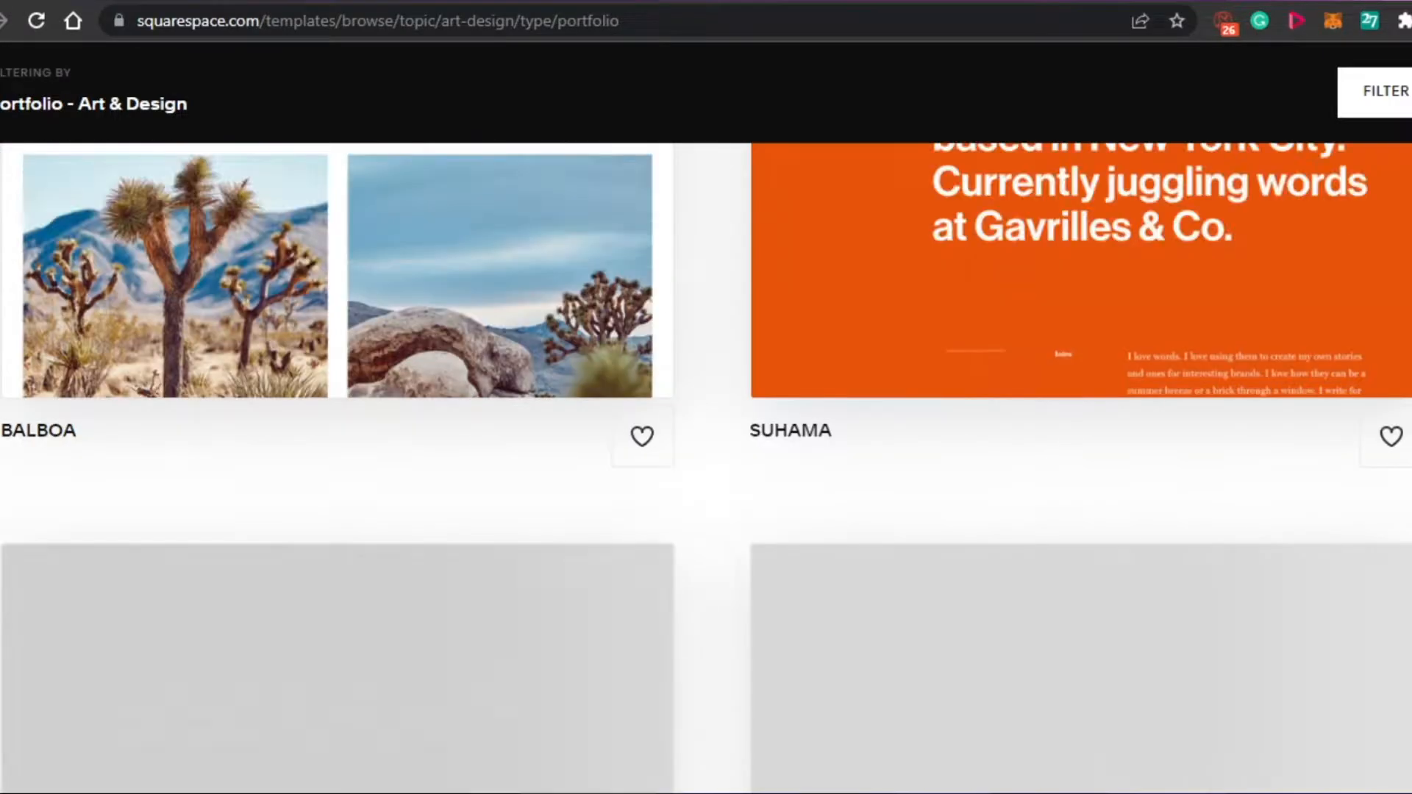
{"action": "scroll", "coordinate": [705, 468], "scroll_direction": "up", "scroll_amount": 12}
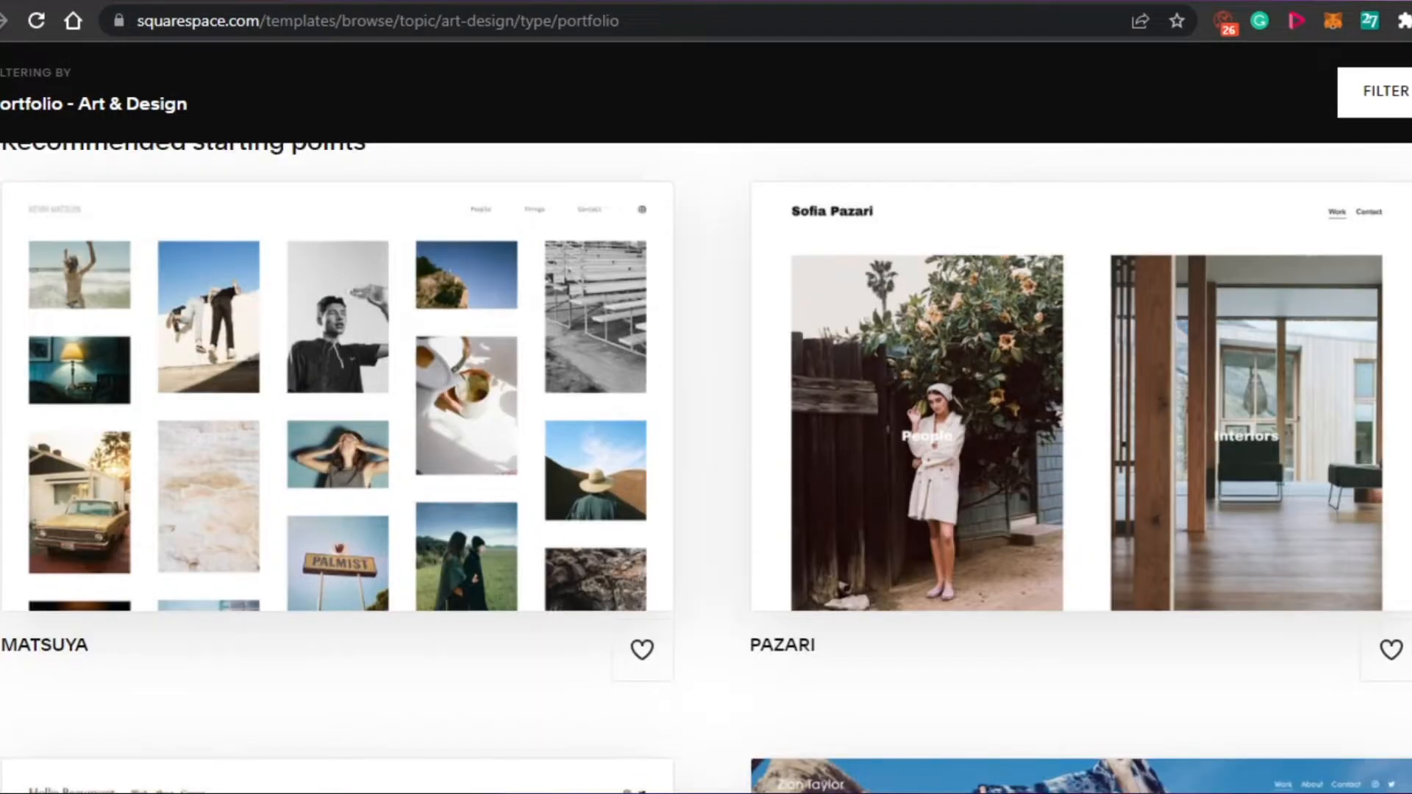
{"action": "scroll", "coordinate": [706, 468], "scroll_direction": "up", "scroll_amount": 8}
{"action": "scroll", "coordinate": [706, 467], "scroll_direction": "down", "scroll_amount": 1}
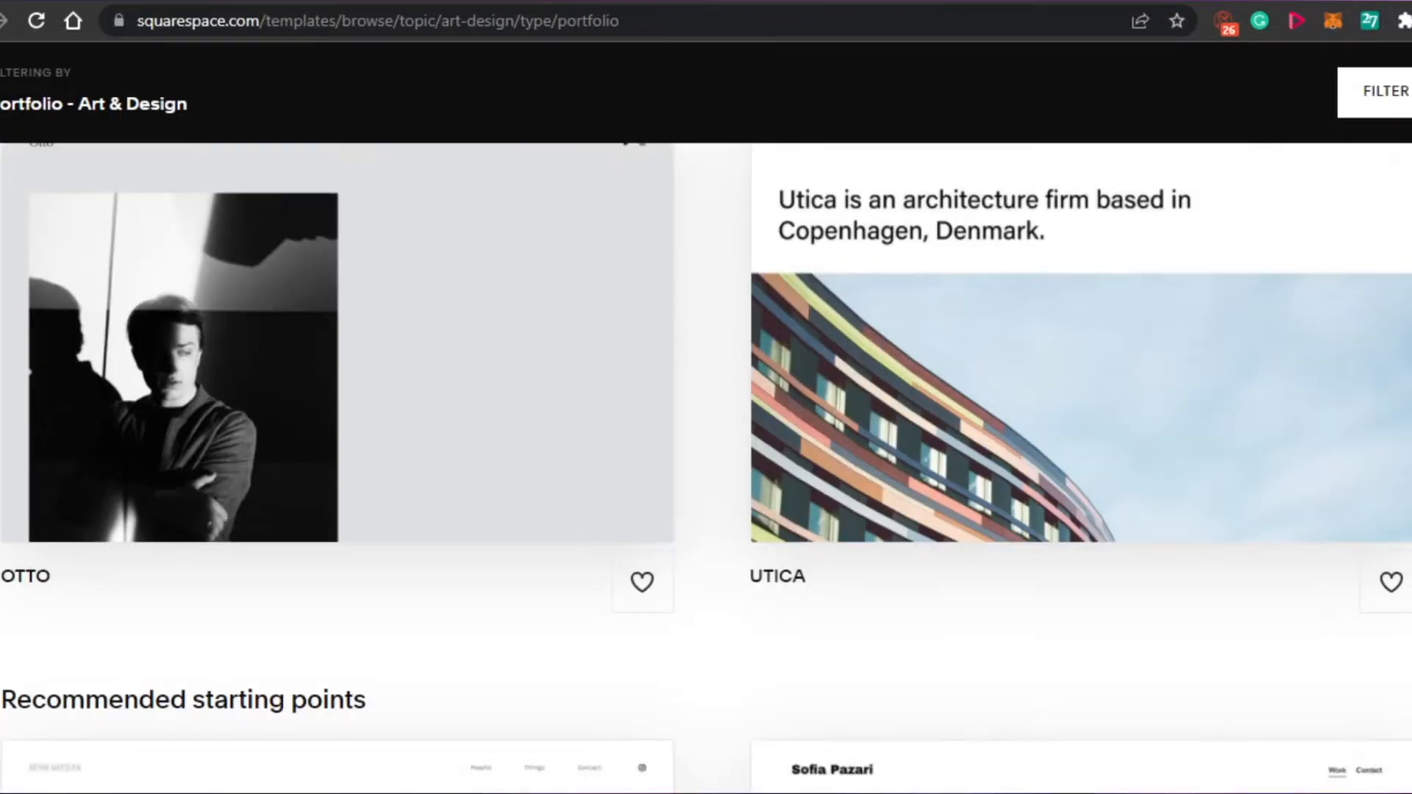
{"action": "scroll", "coordinate": [705, 468], "scroll_direction": "down", "scroll_amount": 12}
{"action": "scroll", "coordinate": [706, 467], "scroll_direction": "up", "scroll_amount": 11}
{"action": "scroll", "coordinate": [705, 468], "scroll_direction": "down", "scroll_amount": 8}
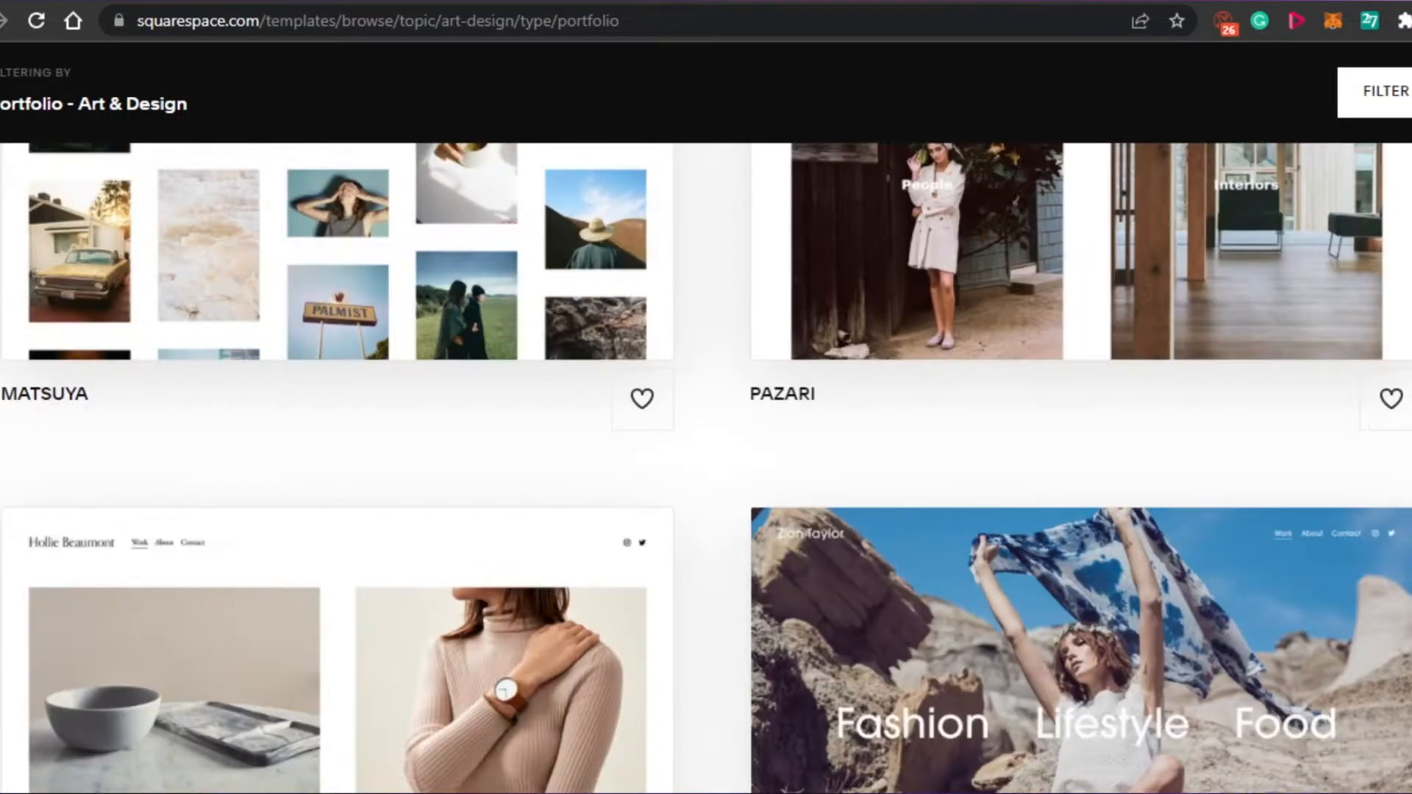
{"action": "scroll", "coordinate": [706, 467], "scroll_direction": "up", "scroll_amount": 4}
{"action": "scroll", "coordinate": [705, 468], "scroll_direction": "down", "scroll_amount": 10}
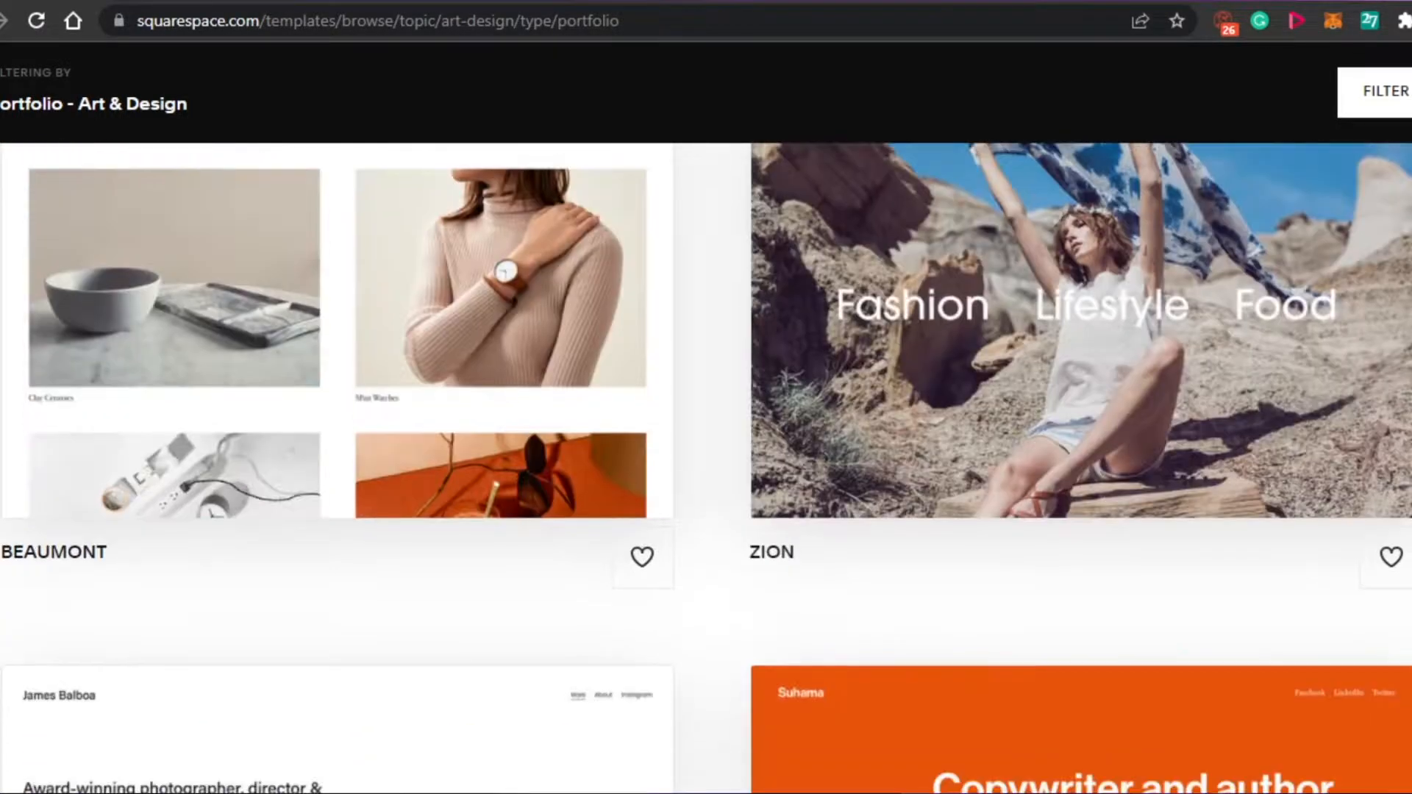
{"action": "scroll", "coordinate": [299, 382], "scroll_direction": "down", "scroll_amount": 10}
{"action": "scroll", "coordinate": [299, 382], "scroll_direction": "up", "scroll_amount": 8}
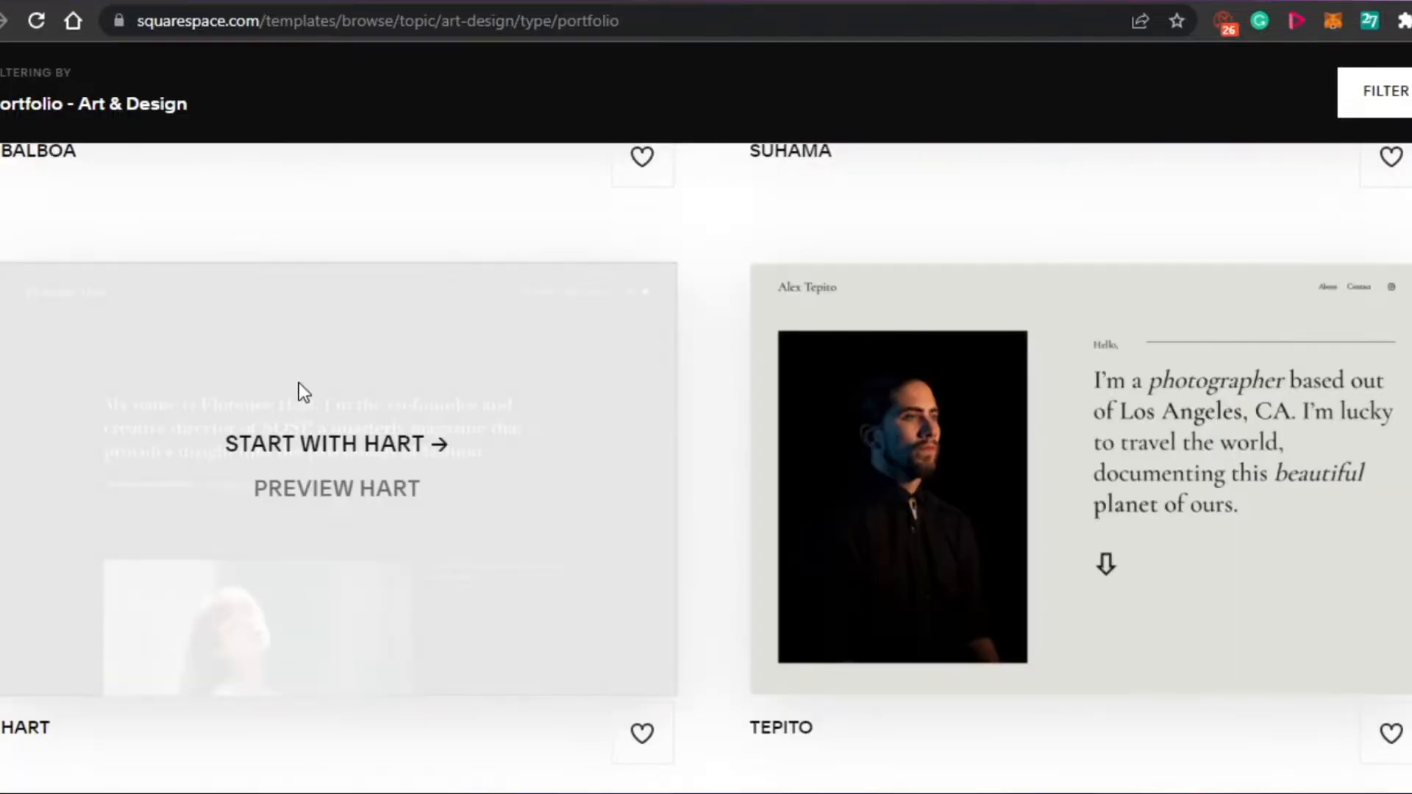
- Start the new website with the Hart template
{"action": "left_click", "coordinate": [312, 443]}
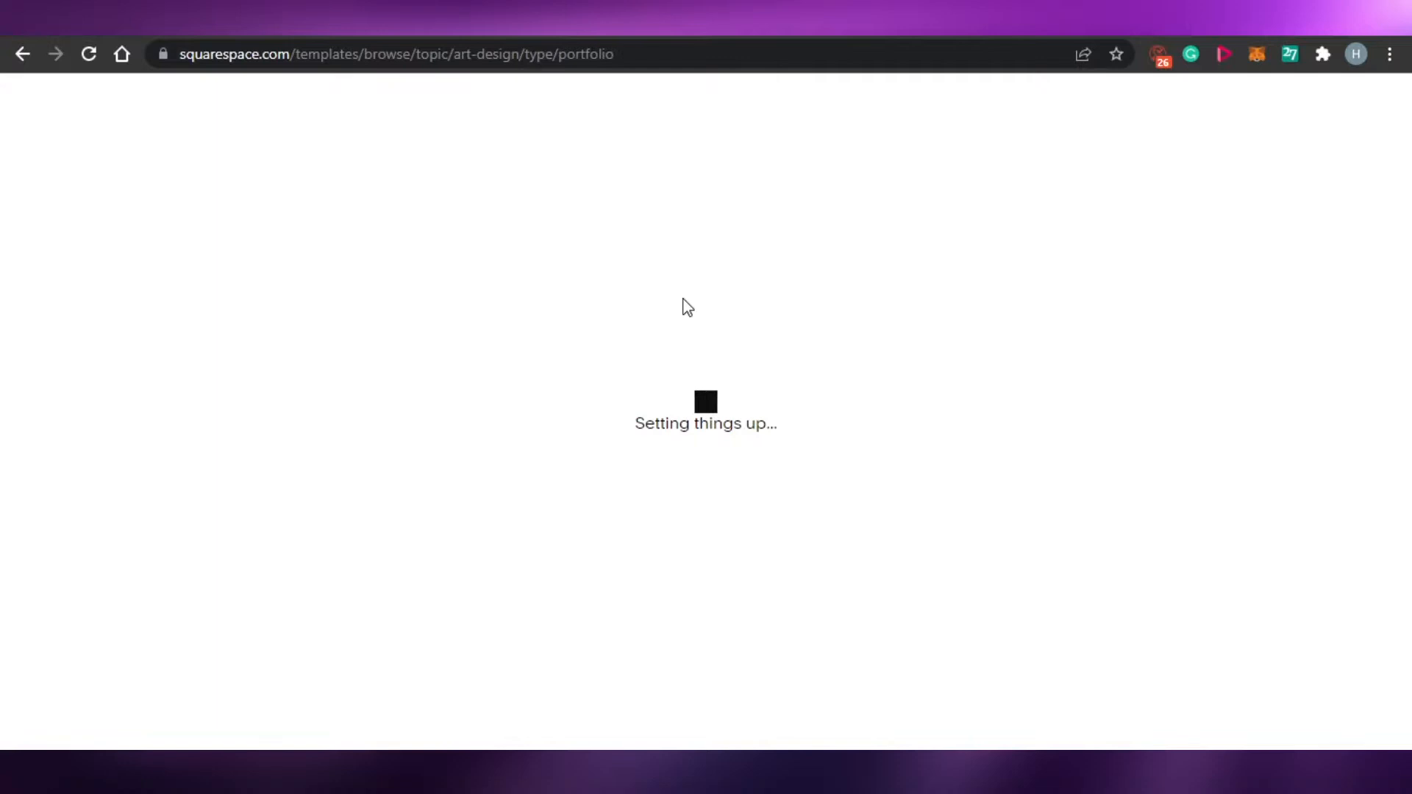
{"action": "mouse_move", "coordinate": [1383, 208]}
{"action": "left_mouse_down"}
{"action": "mouse_move", "coordinate": [1388, 452]}
{"action": "mouse_move", "coordinate": [1387, 184]}
{"action": "left_mouse_up"}
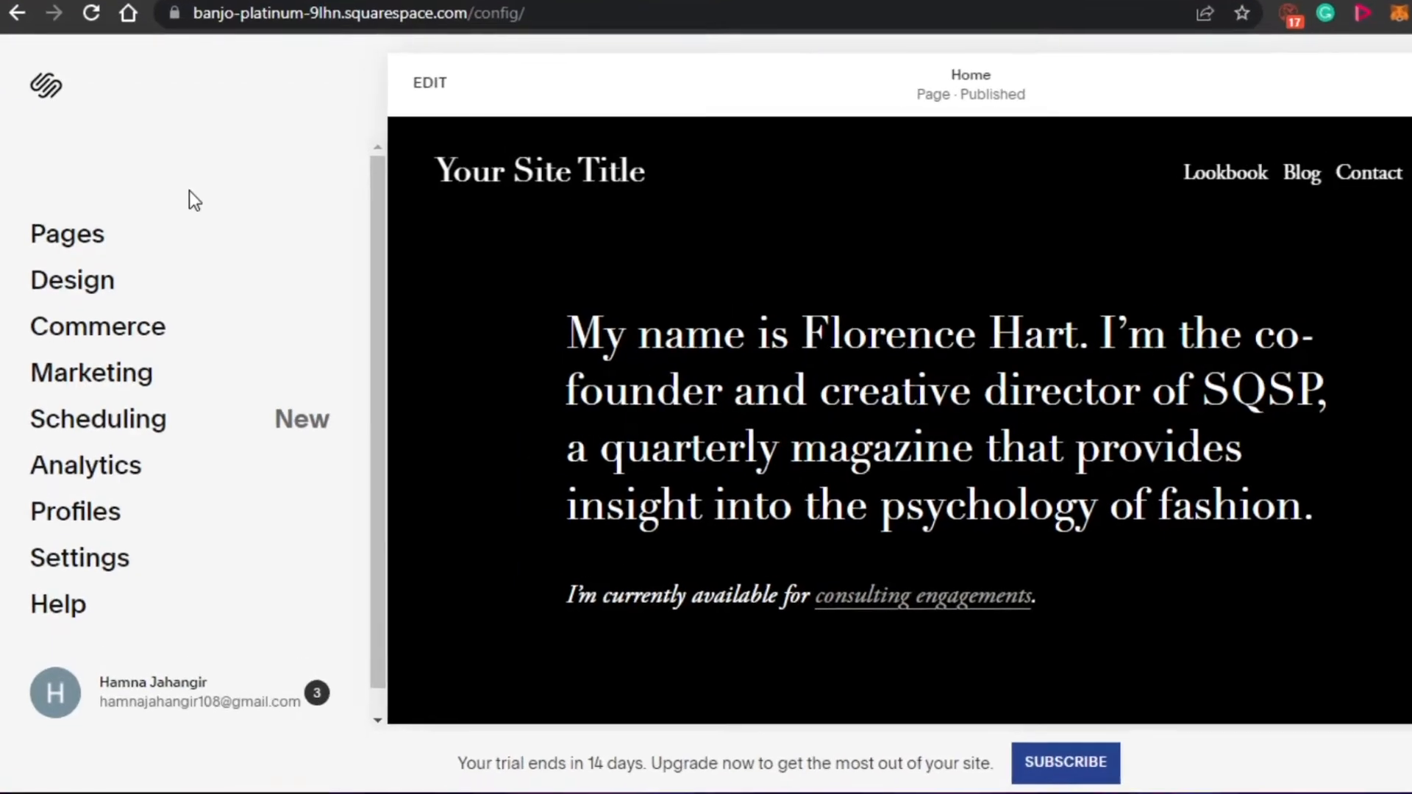
- Open the site's pages and examine the page, collection and link types available for the main navigation, adding none
{"action": "left_click", "coordinate": [79, 246]}
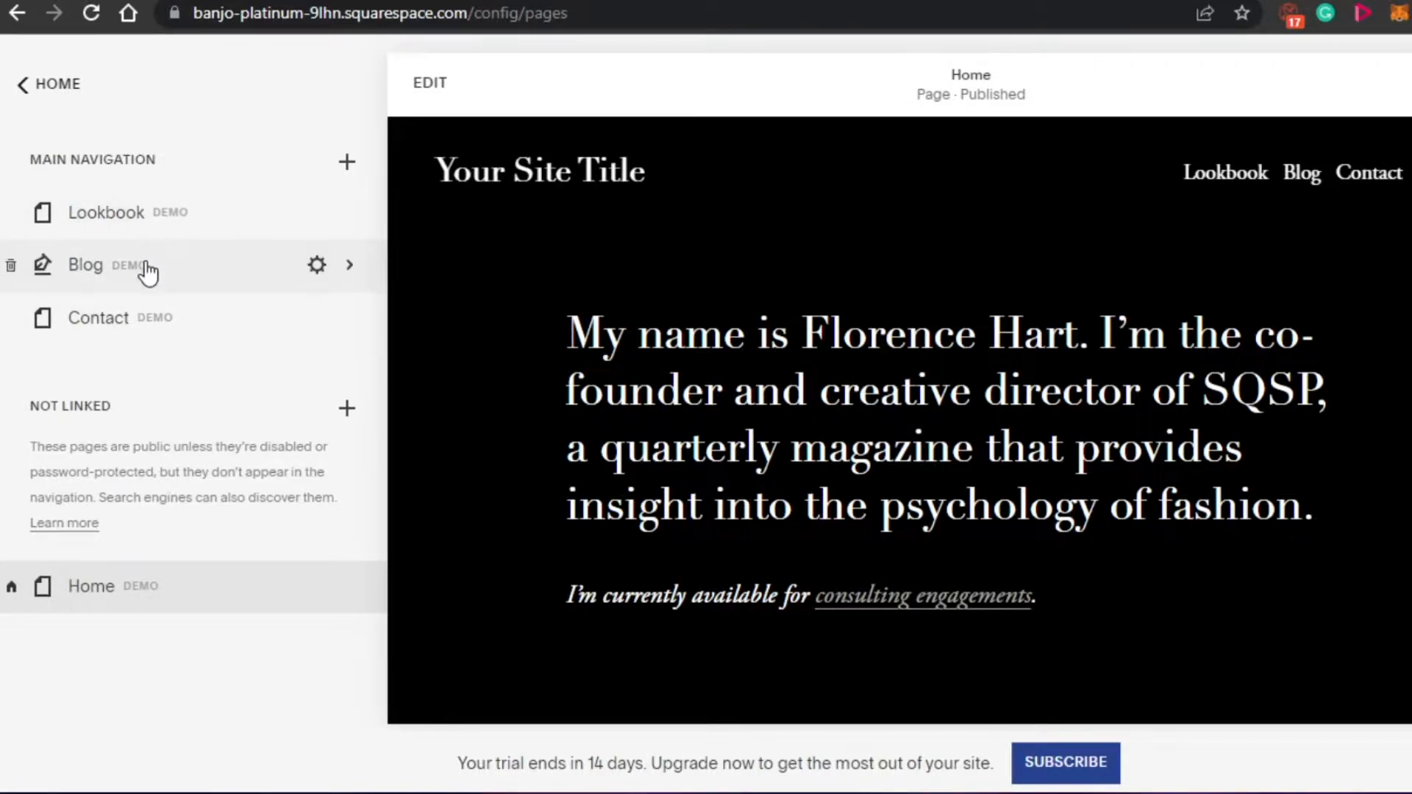
{"action": "left_click", "coordinate": [346, 164]}
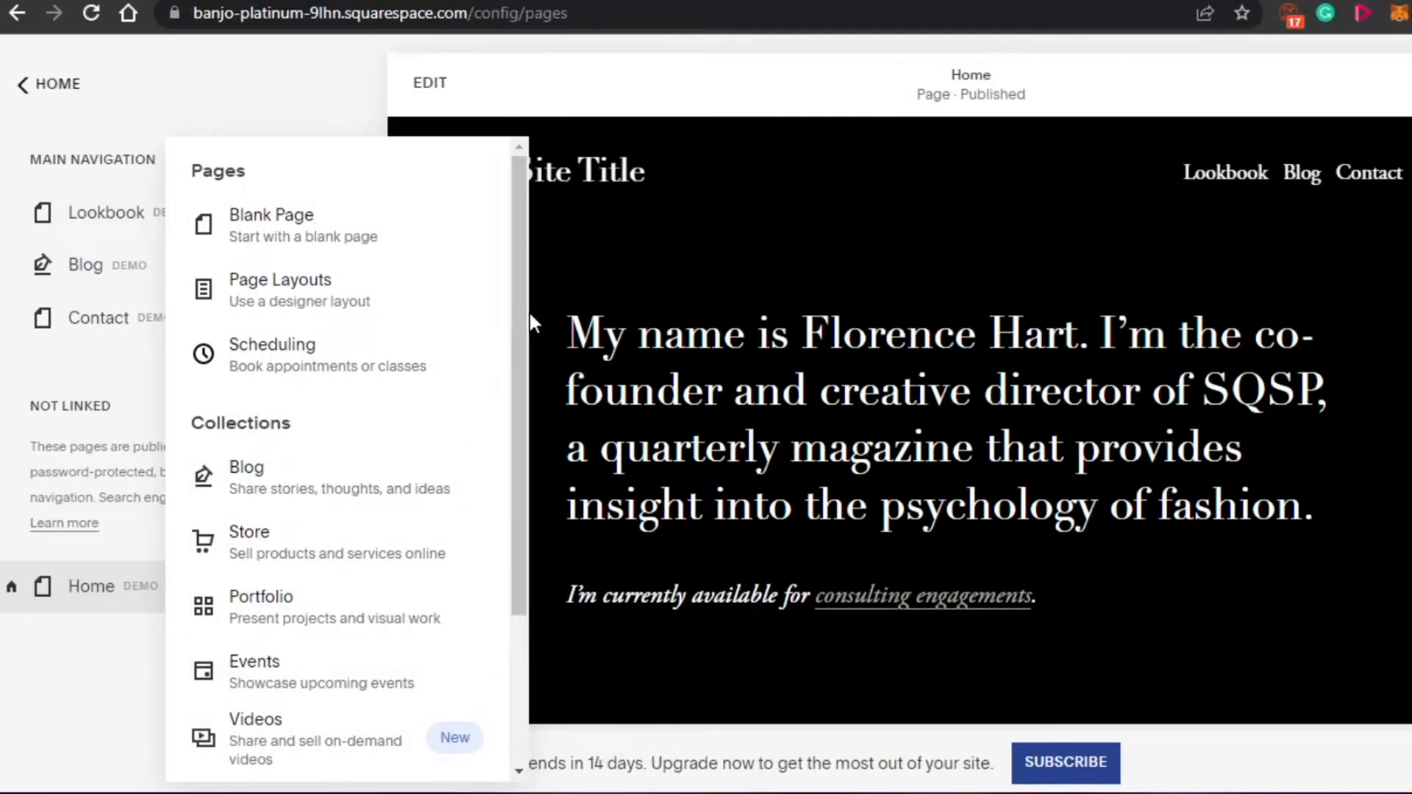
{"action": "scroll", "coordinate": [512, 313], "scroll_direction": "down", "scroll_amount": 2}
{"action": "scroll", "coordinate": [519, 294], "scroll_direction": "up", "scroll_amount": 2}
{"action": "left_click_drag", "start_coordinate": [518, 430], "coordinate": [517, 557]}
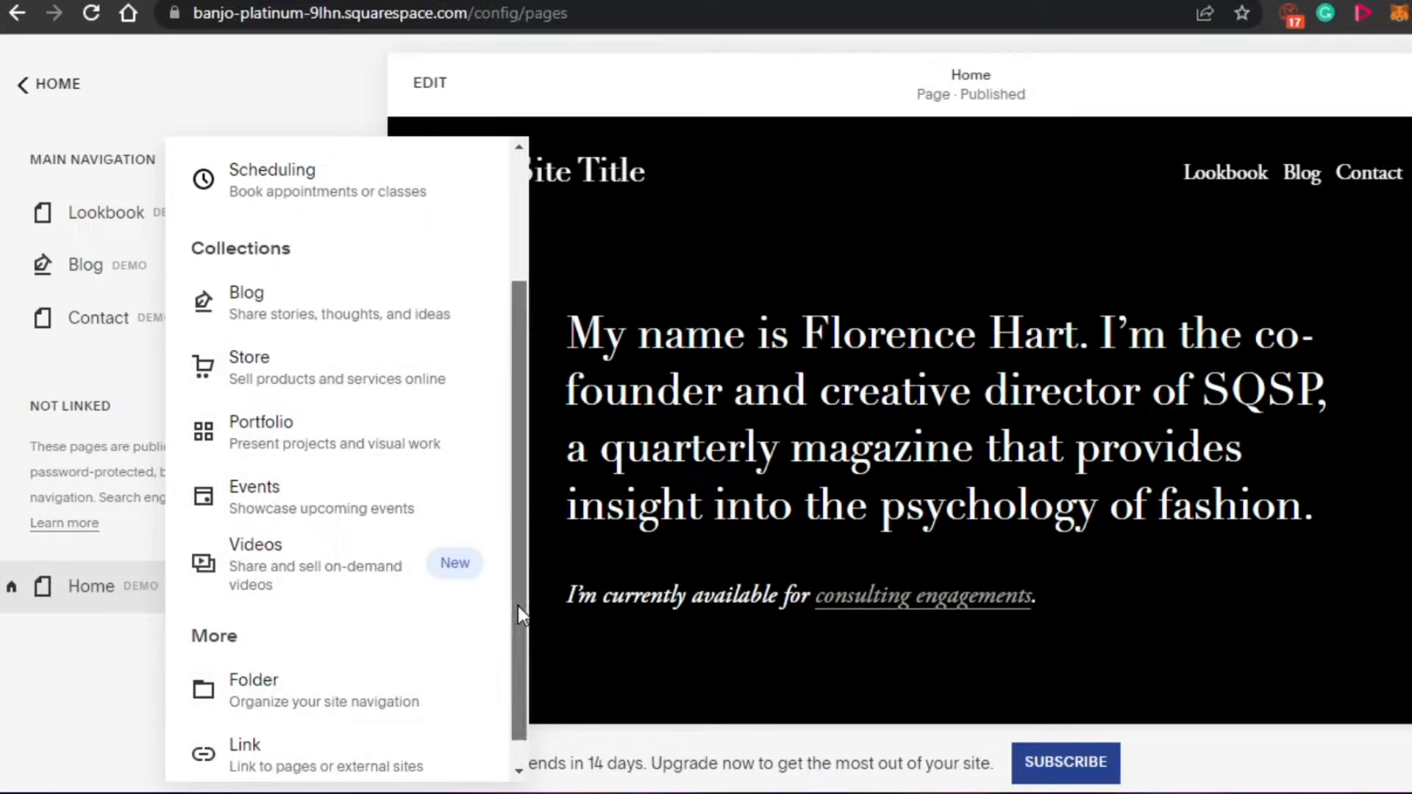
{"action": "scroll", "coordinate": [517, 606], "scroll_direction": "down", "scroll_amount": 1}
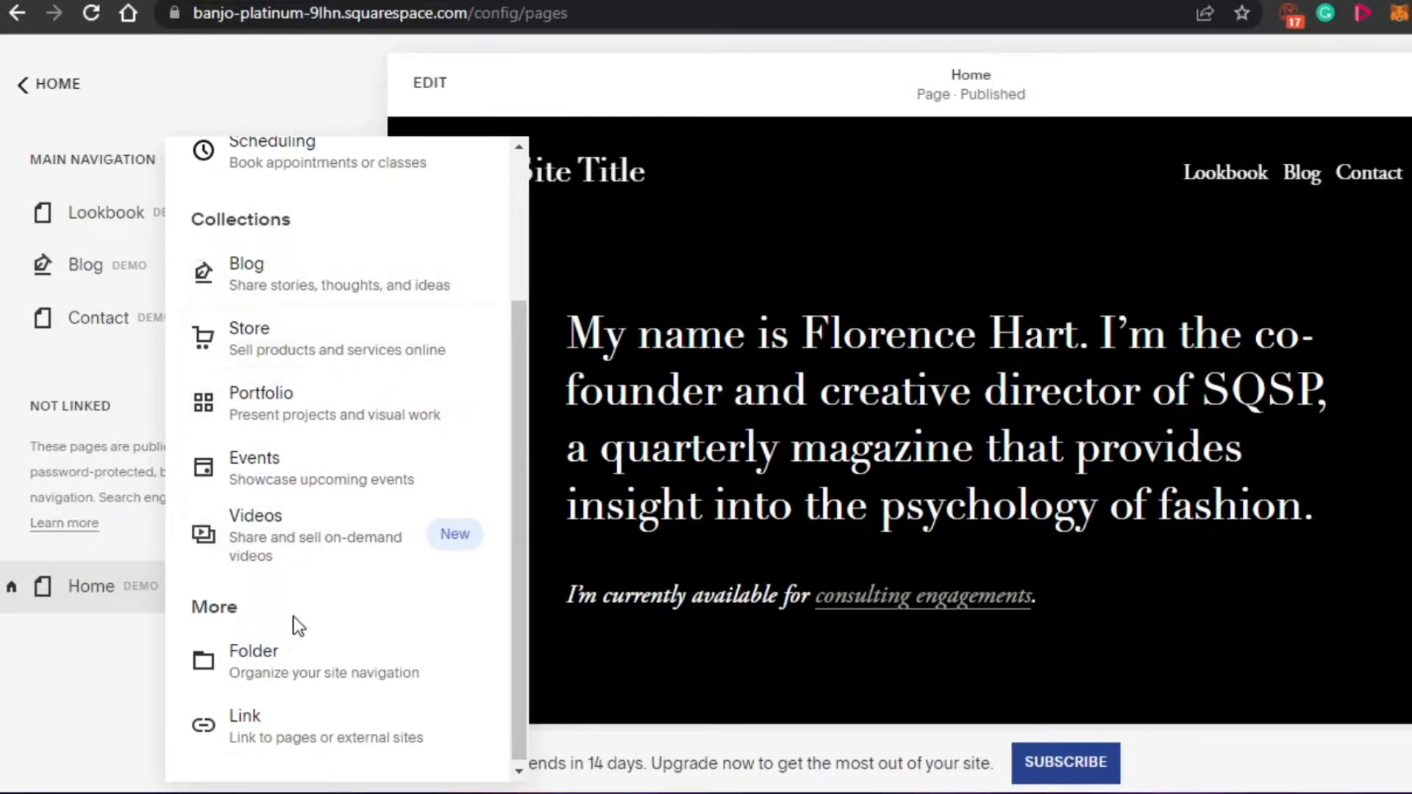
{"action": "scroll", "coordinate": [522, 465], "scroll_direction": "up", "scroll_amount": 3}
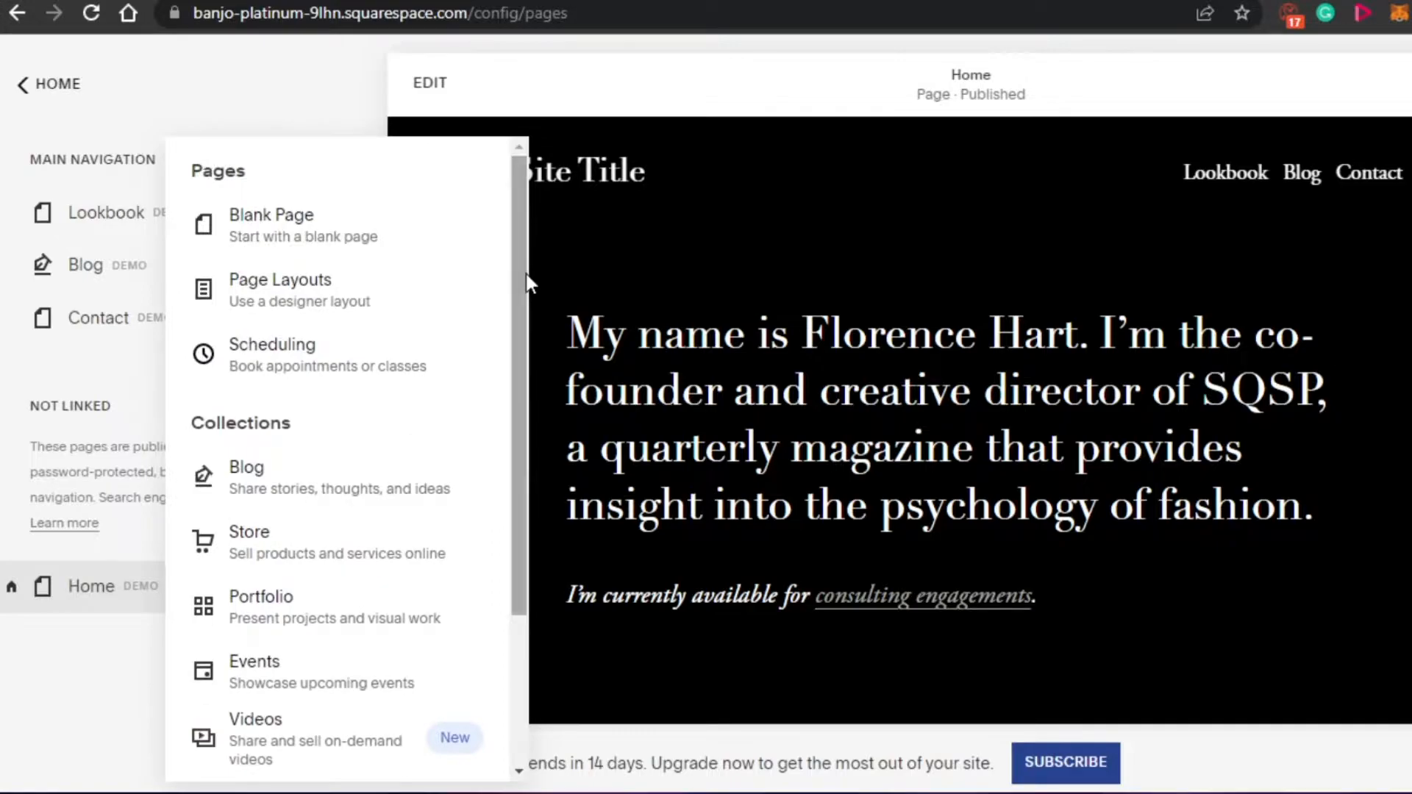
{"action": "left_click", "coordinate": [130, 90]}
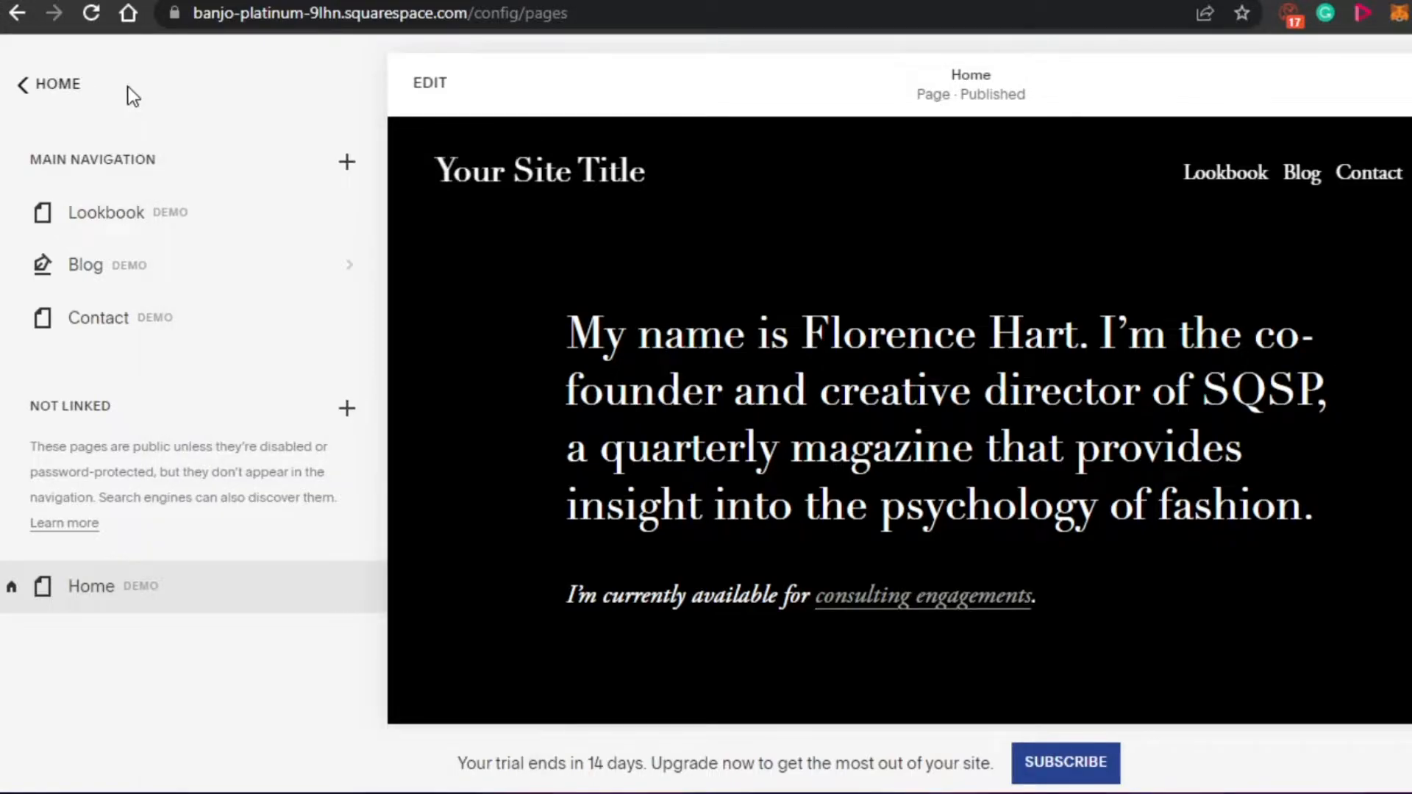
- Leave the site's pages and open the Design settings
{"action": "left_click", "coordinate": [58, 92]}
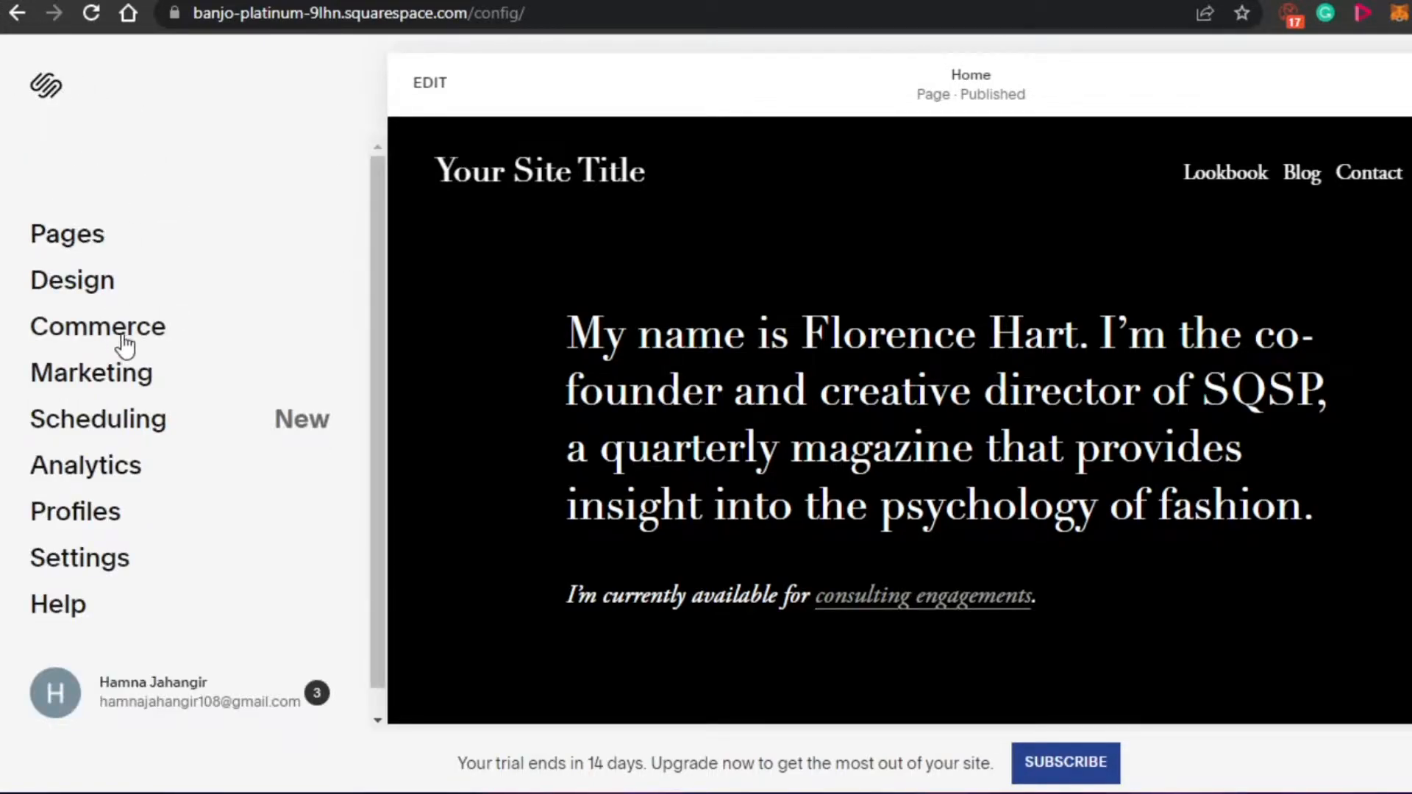
{"action": "left_click", "coordinate": [104, 288]}
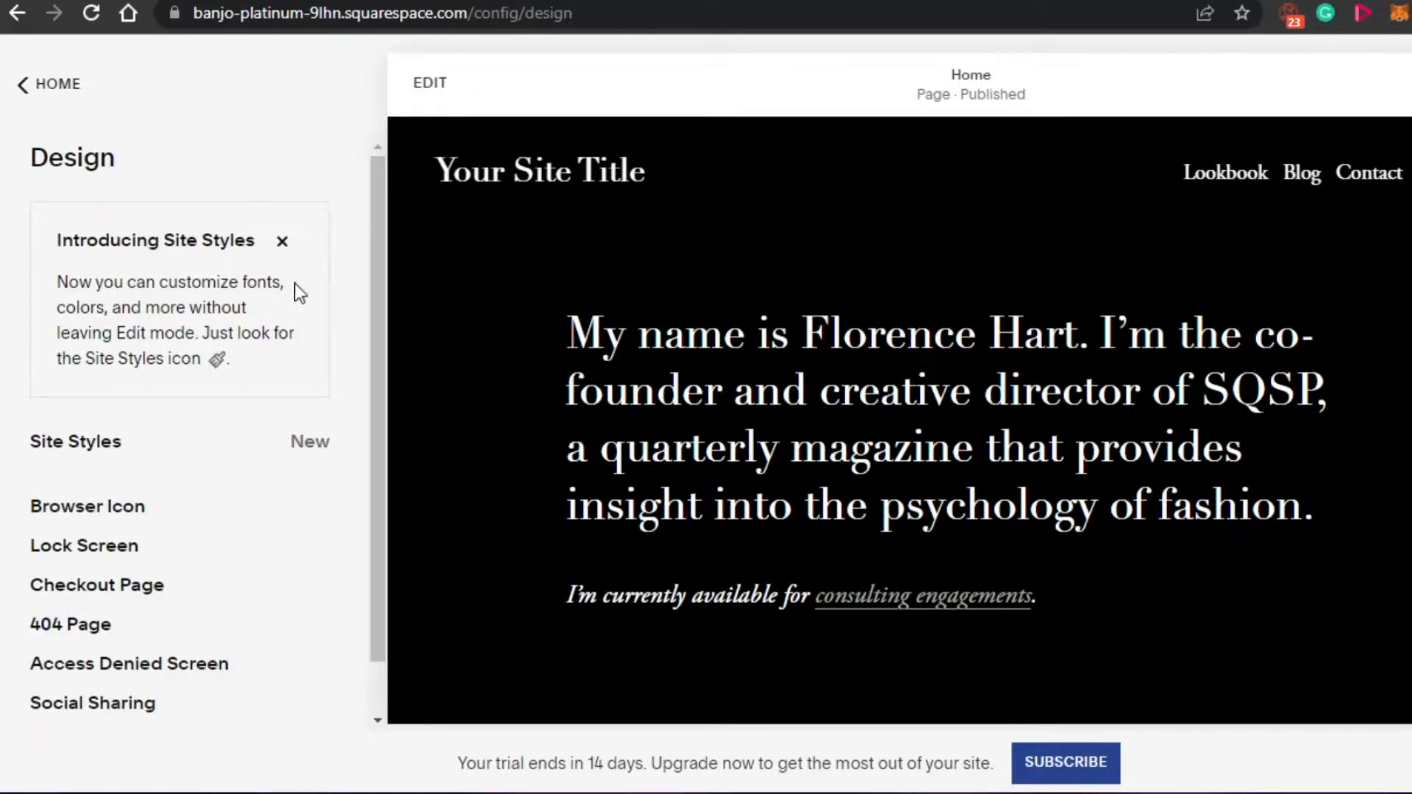
- Review the remaining Design options, return to the main site menu and look through the Home page preview
{"action": "scroll", "coordinate": [362, 397], "scroll_direction": "down", "scroll_amount": 1}
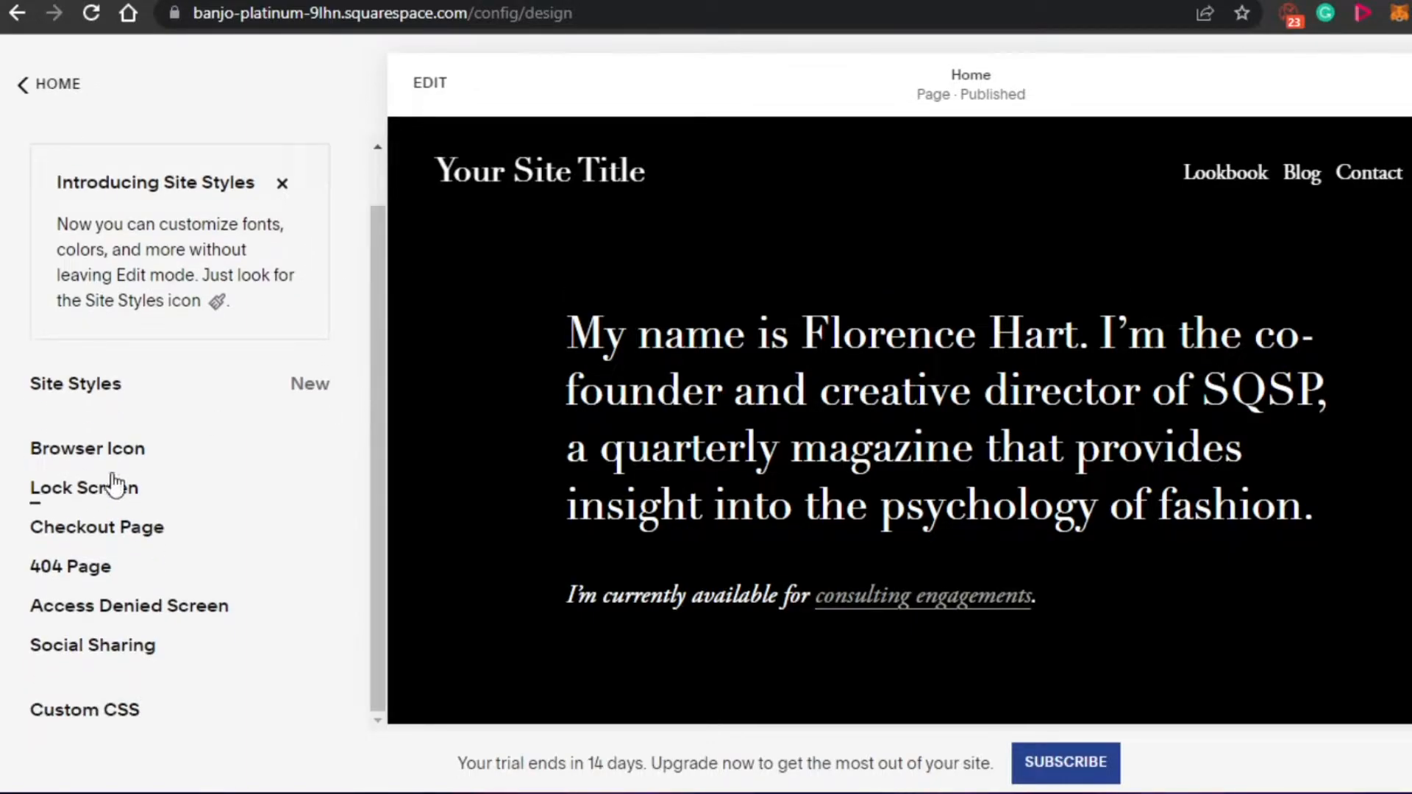
{"action": "left_click", "coordinate": [34, 94]}
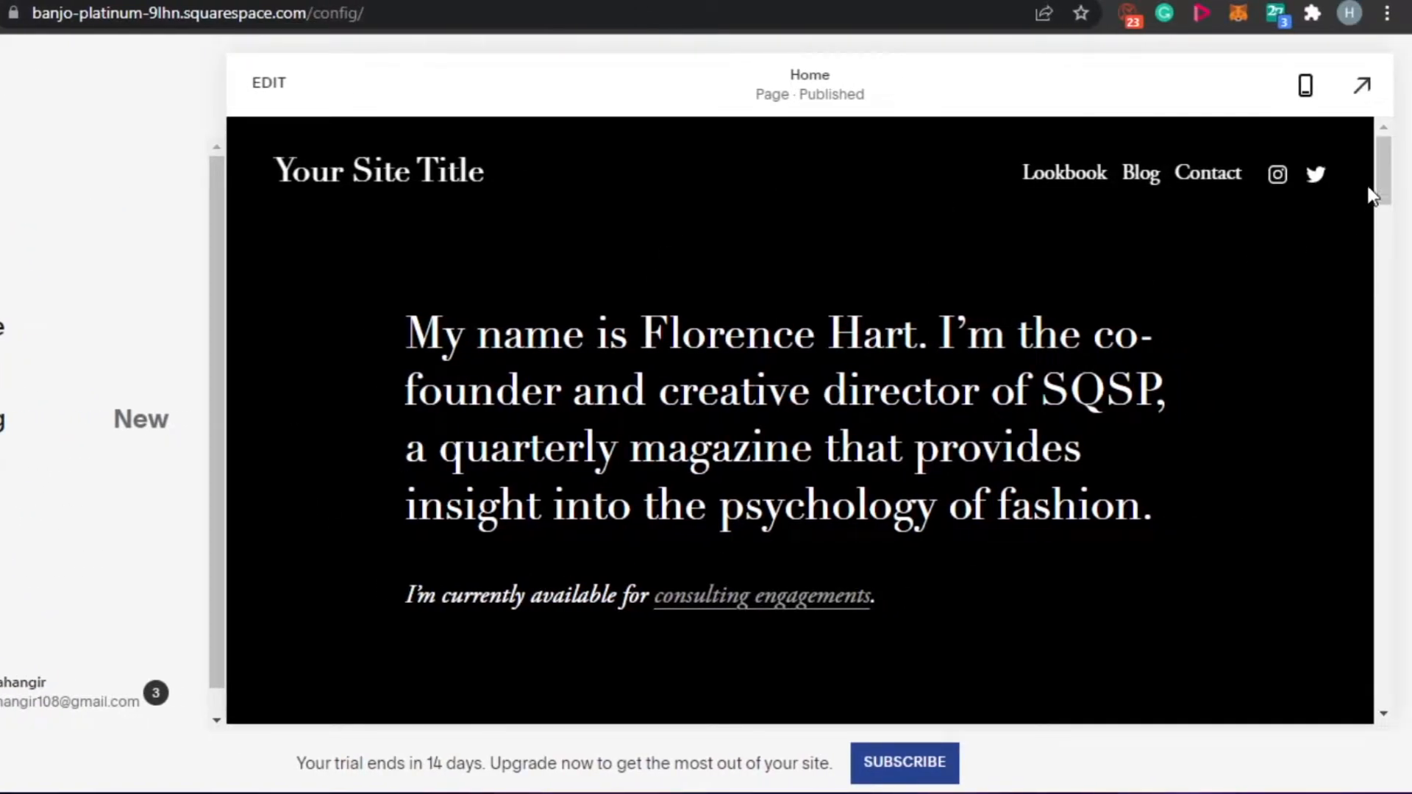
{"action": "left_click_drag", "start_coordinate": [1388, 163], "coordinate": [1374, 421]}
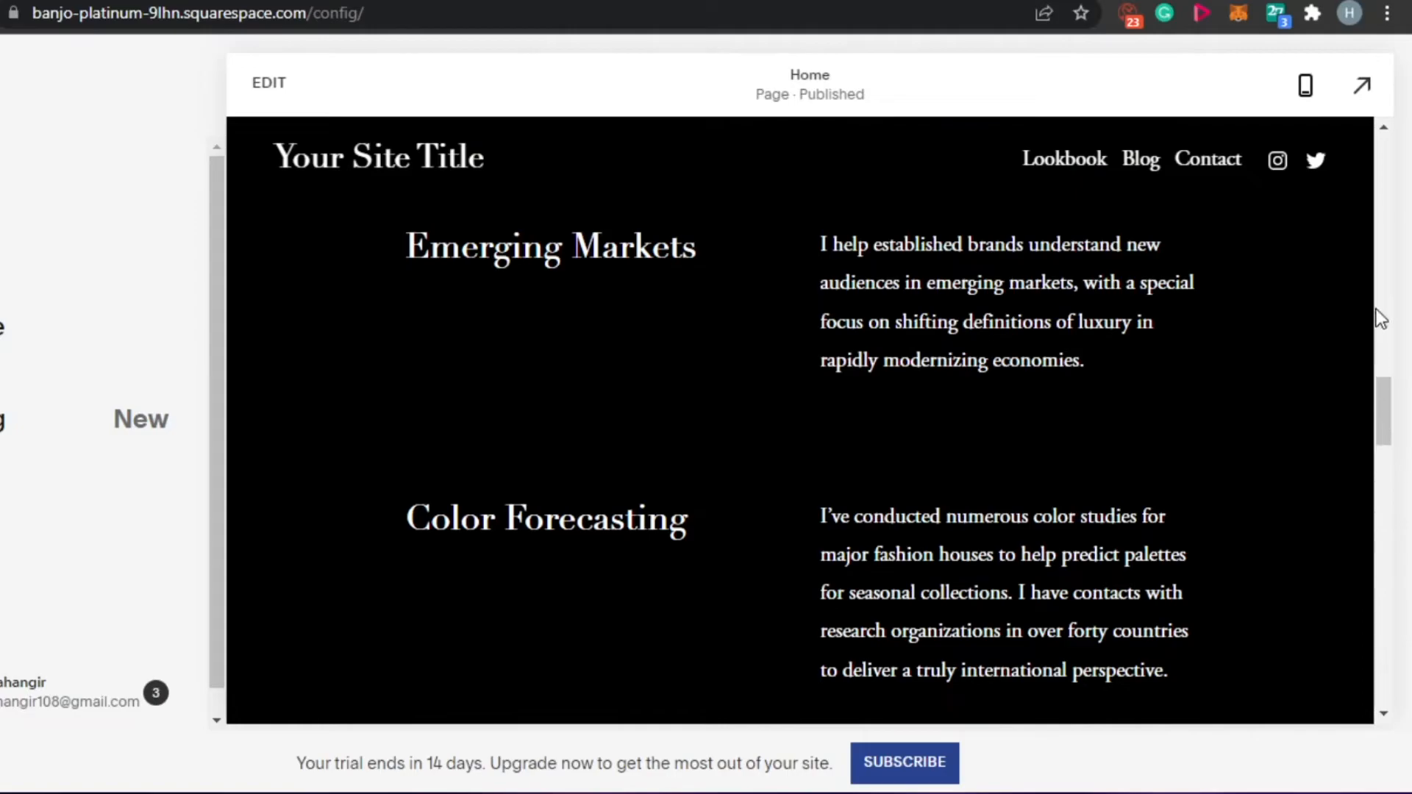
{"action": "left_click_drag", "start_coordinate": [1375, 318], "coordinate": [1375, 271]}
{"action": "left_click_drag", "start_coordinate": [1378, 426], "coordinate": [1379, 147]}
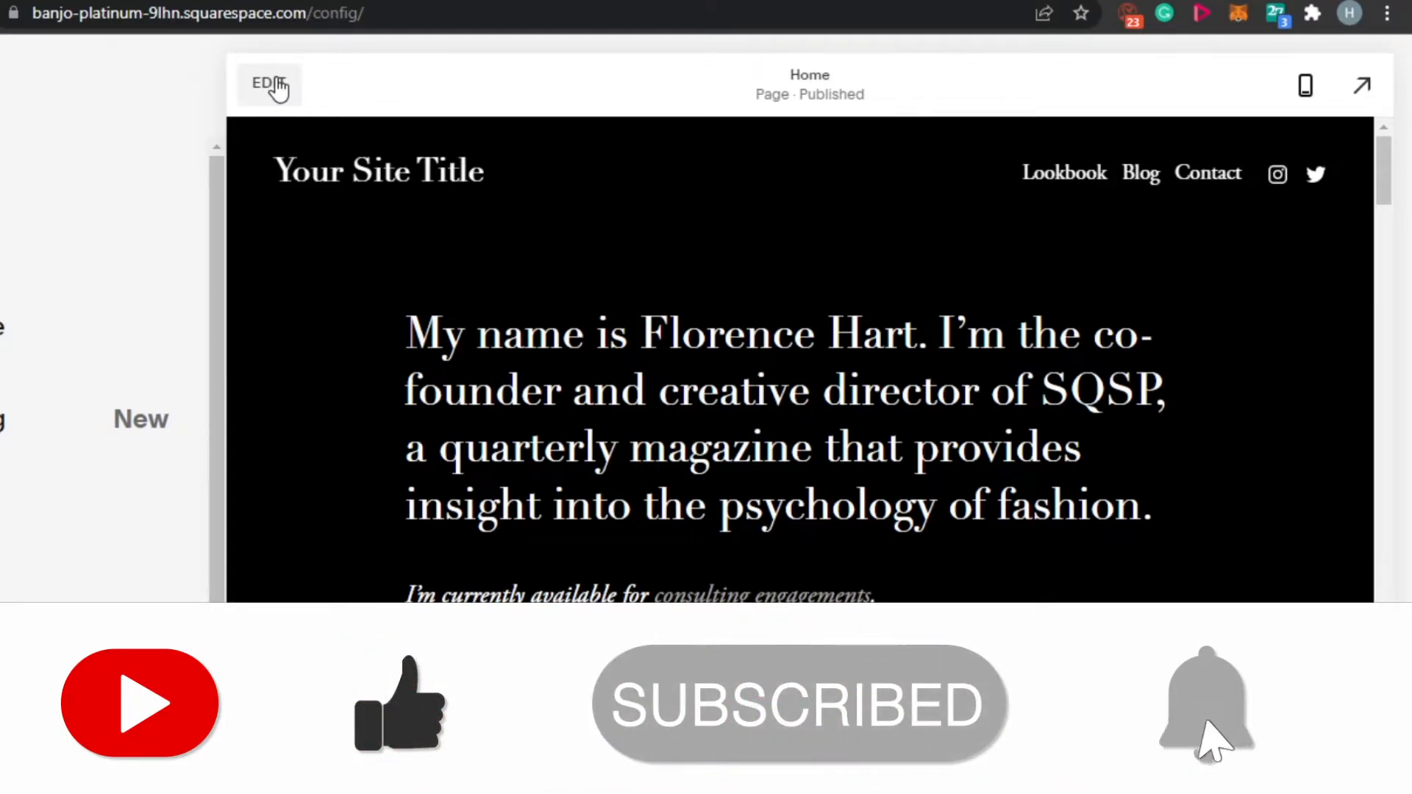
- Edit the Home page's site header and change the site title to THE SOCIAL GUIDE
{"action": "left_click", "coordinate": [471, 172]}
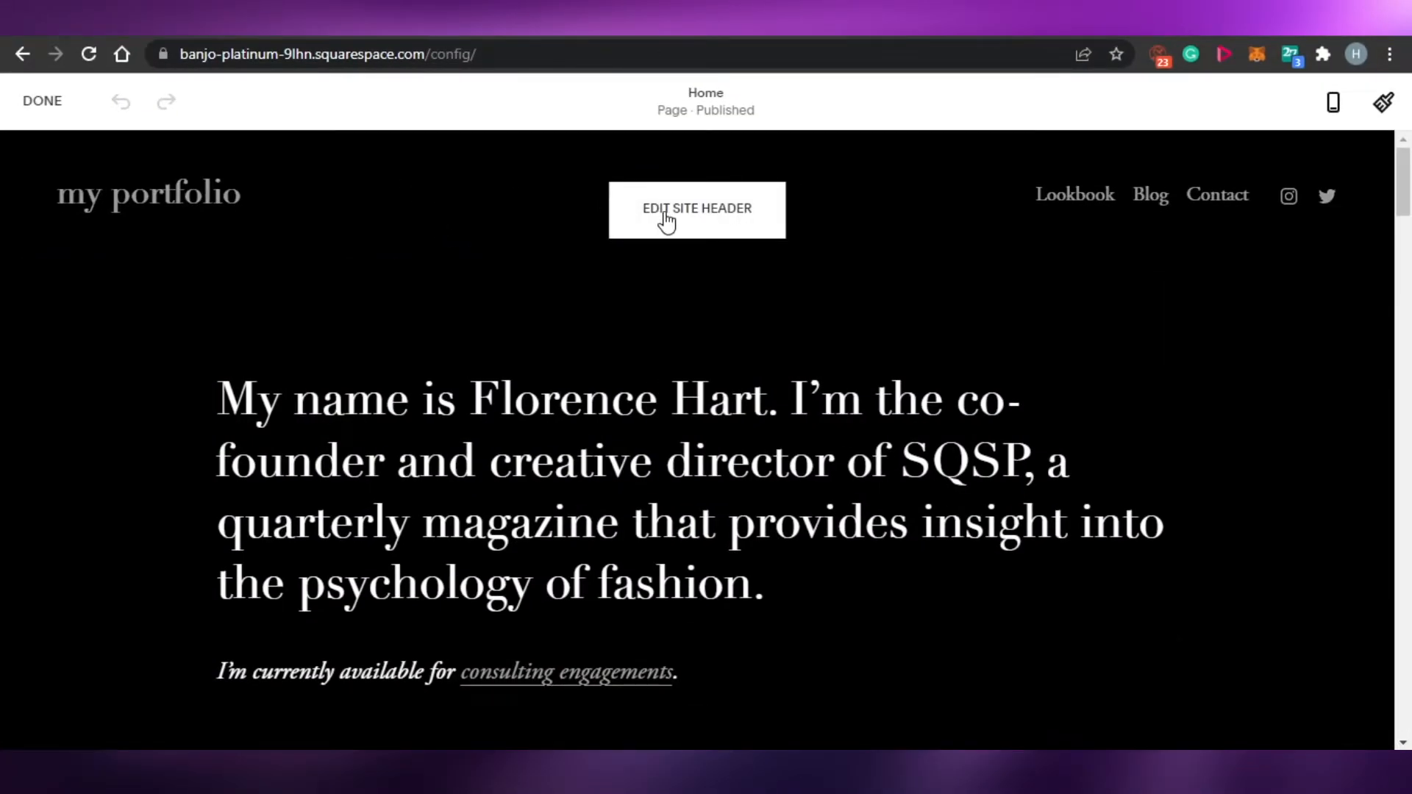
{"action": "left_click", "coordinate": [667, 220]}
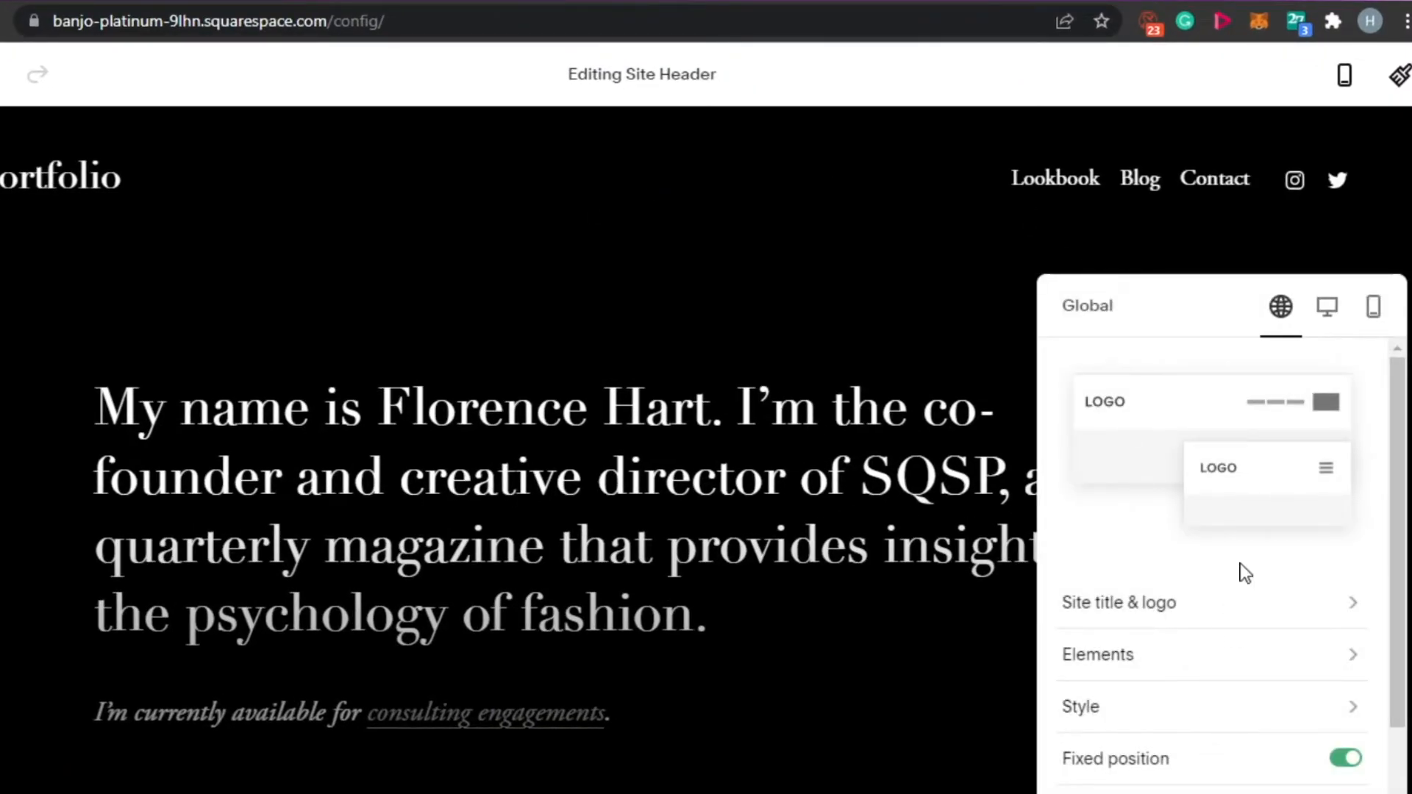
{"action": "left_click", "coordinate": [1330, 609]}
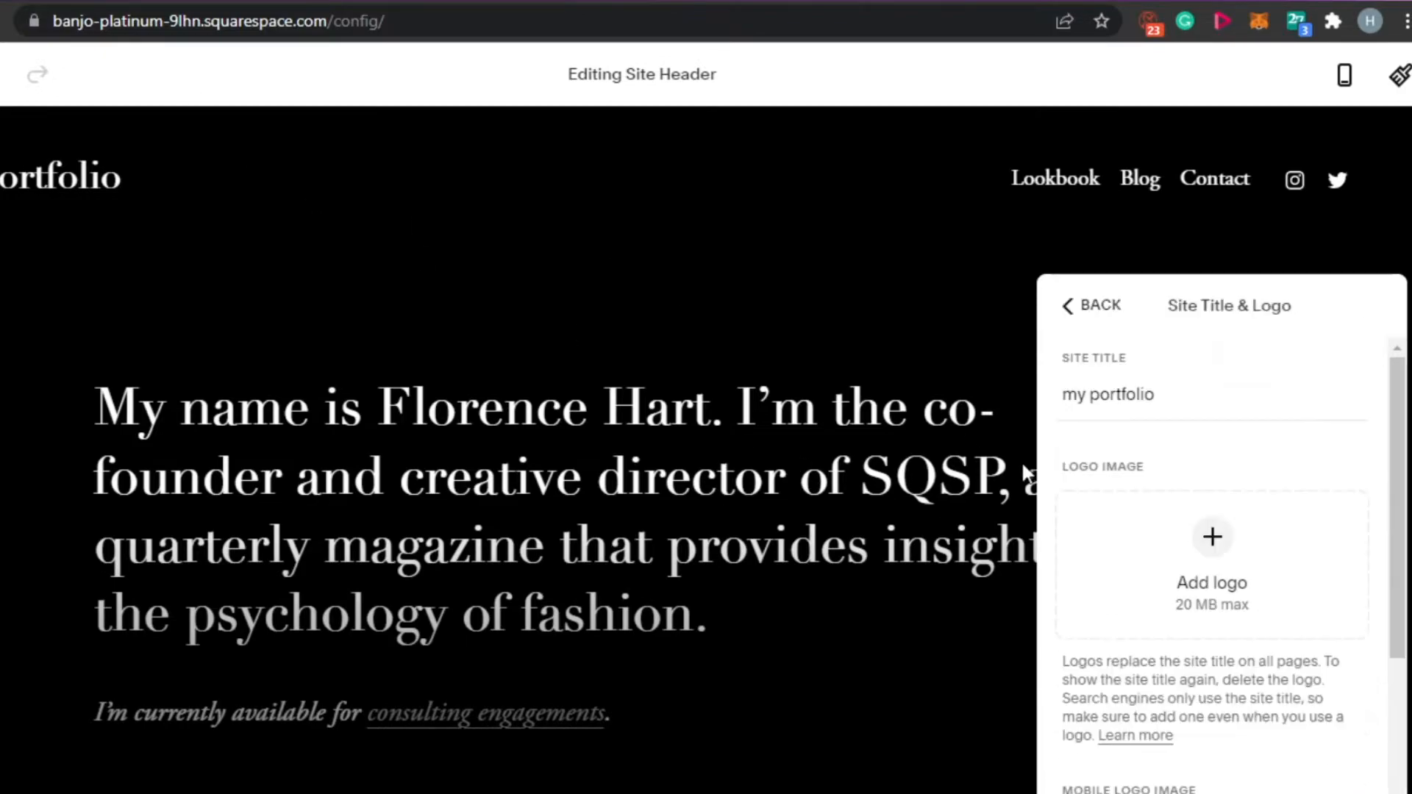
{"action": "left_click", "coordinate": [1180, 403]}
{"action": "key", "text": "BackSpace"}
{"action": "key", "text": "BackSpace"}
{"action": "key", "text": "BackSpace"}
{"action": "key", "text": "BackSpace"}
{"action": "key", "text": "BackSpace"}
{"action": "key", "text": "BackSpace"}
{"action": "key", "text": "BackSpace"}
{"action": "key", "text": "BackSpace"}
{"action": "key", "text": "BackSpace"}
{"action": "key", "text": "BackSpace"}
{"action": "key", "text": "BackSpace"}
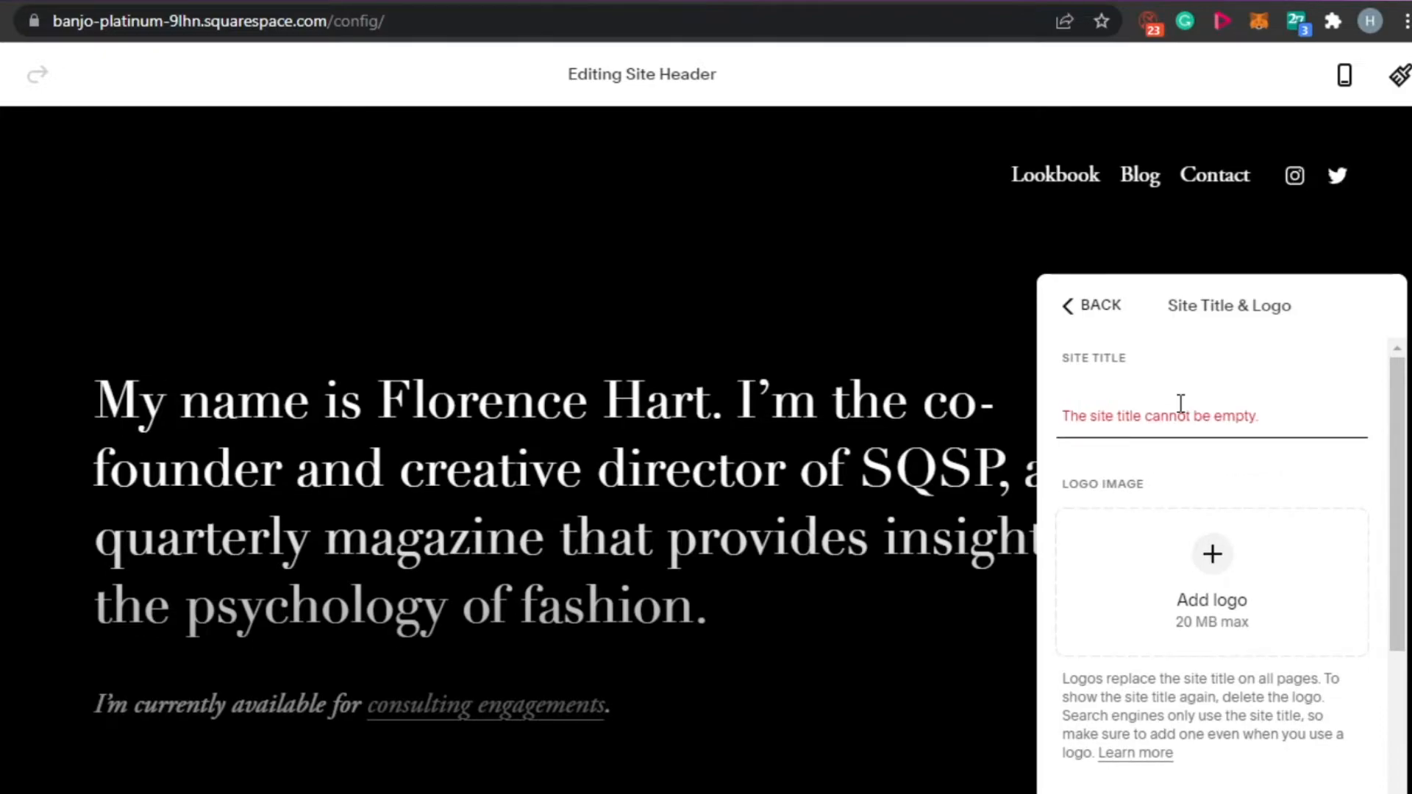
{"action": "type", "text": "THE SOCIAL"}
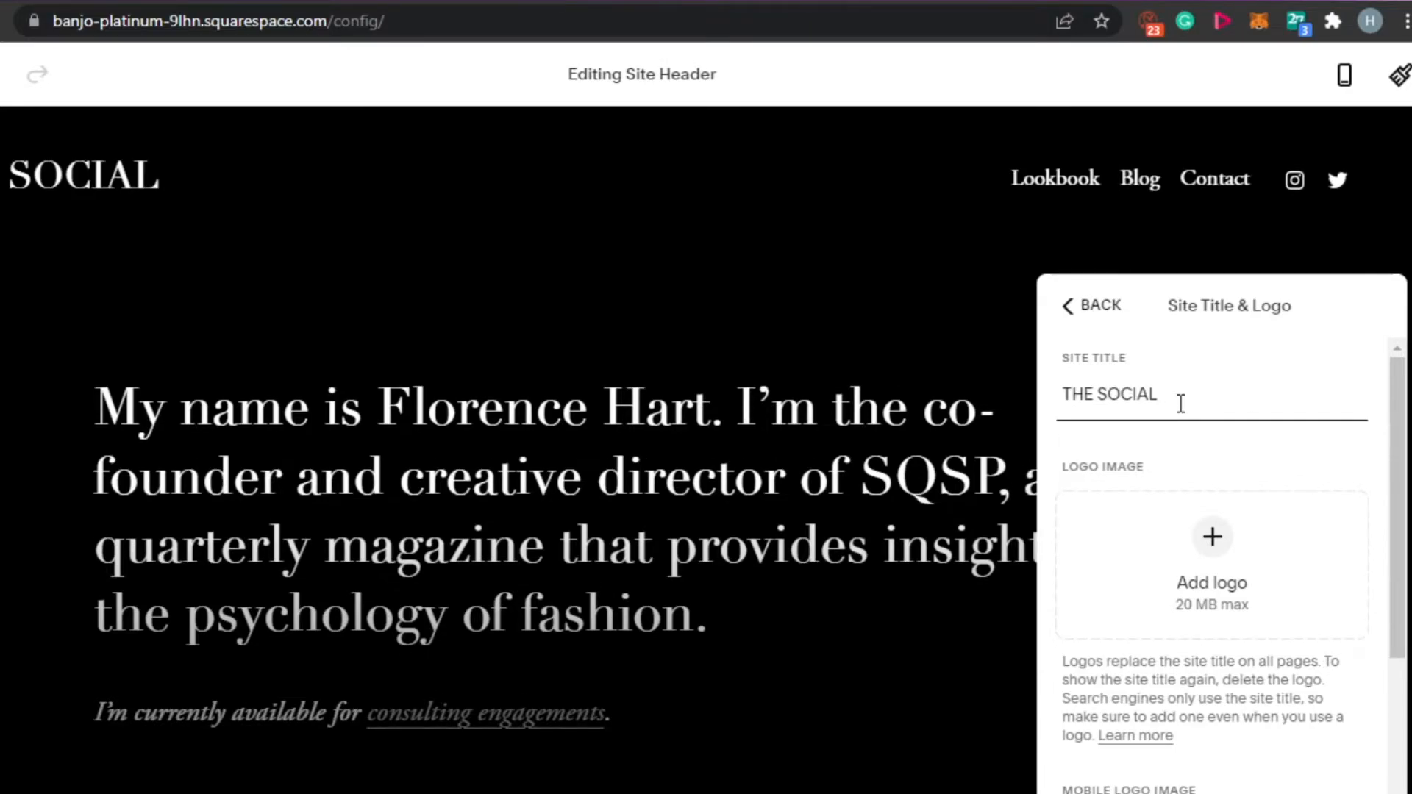
{"action": "type", "text": " GUIDE"}
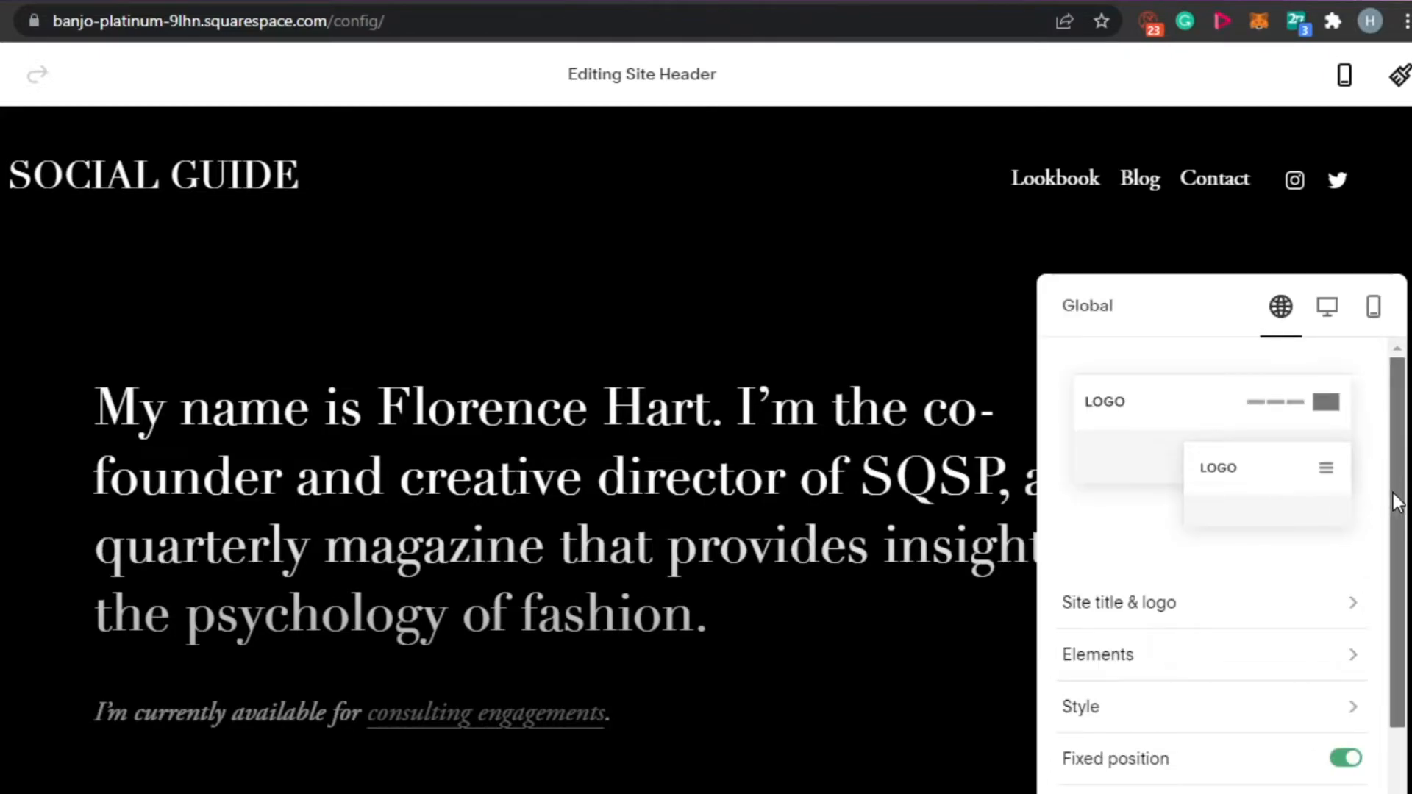
- Review the header's global options for elements, style and fixed position, and leave the header editing
{"action": "scroll", "coordinate": [1391, 507], "scroll_direction": "down", "scroll_amount": 1}
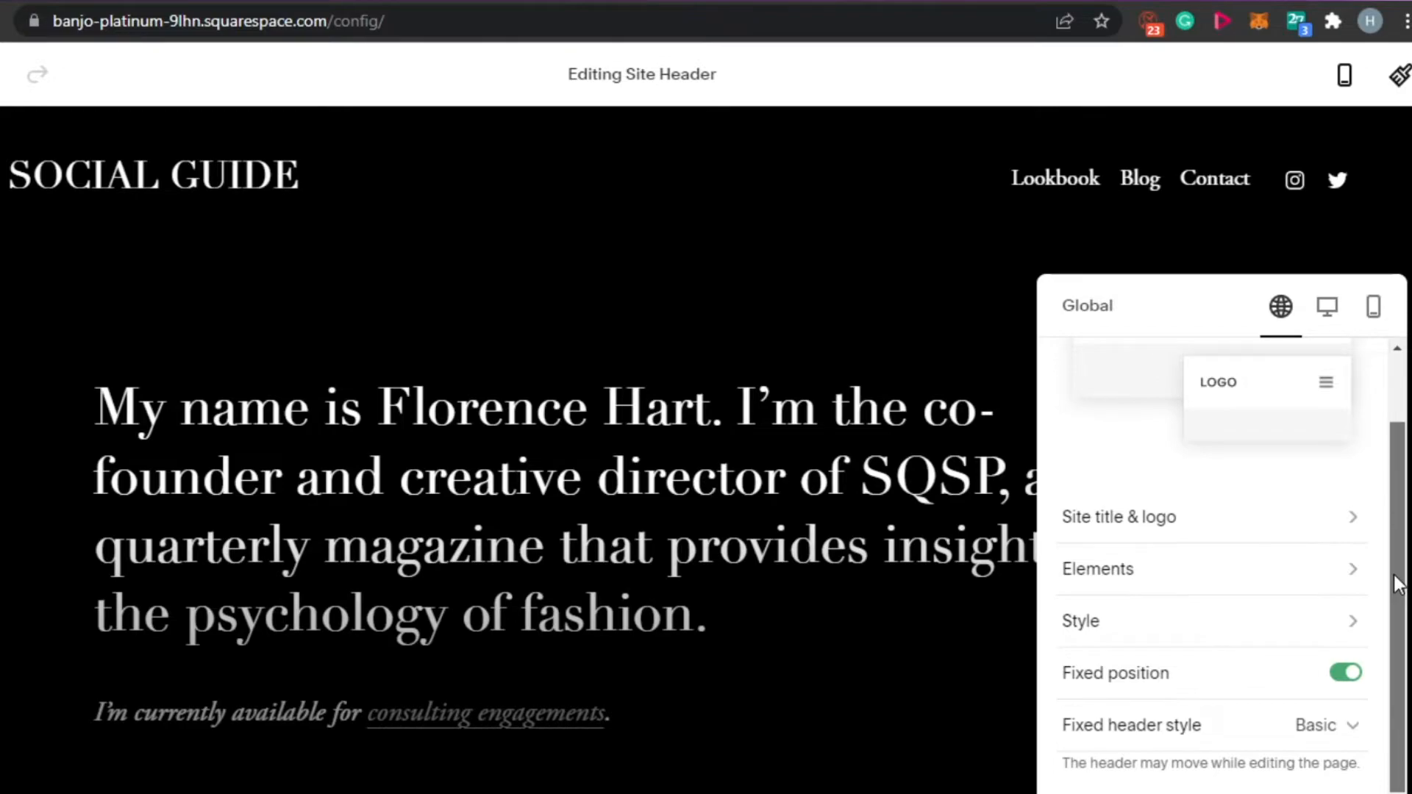
{"action": "scroll", "coordinate": [1397, 585], "scroll_direction": "down", "scroll_amount": 1}
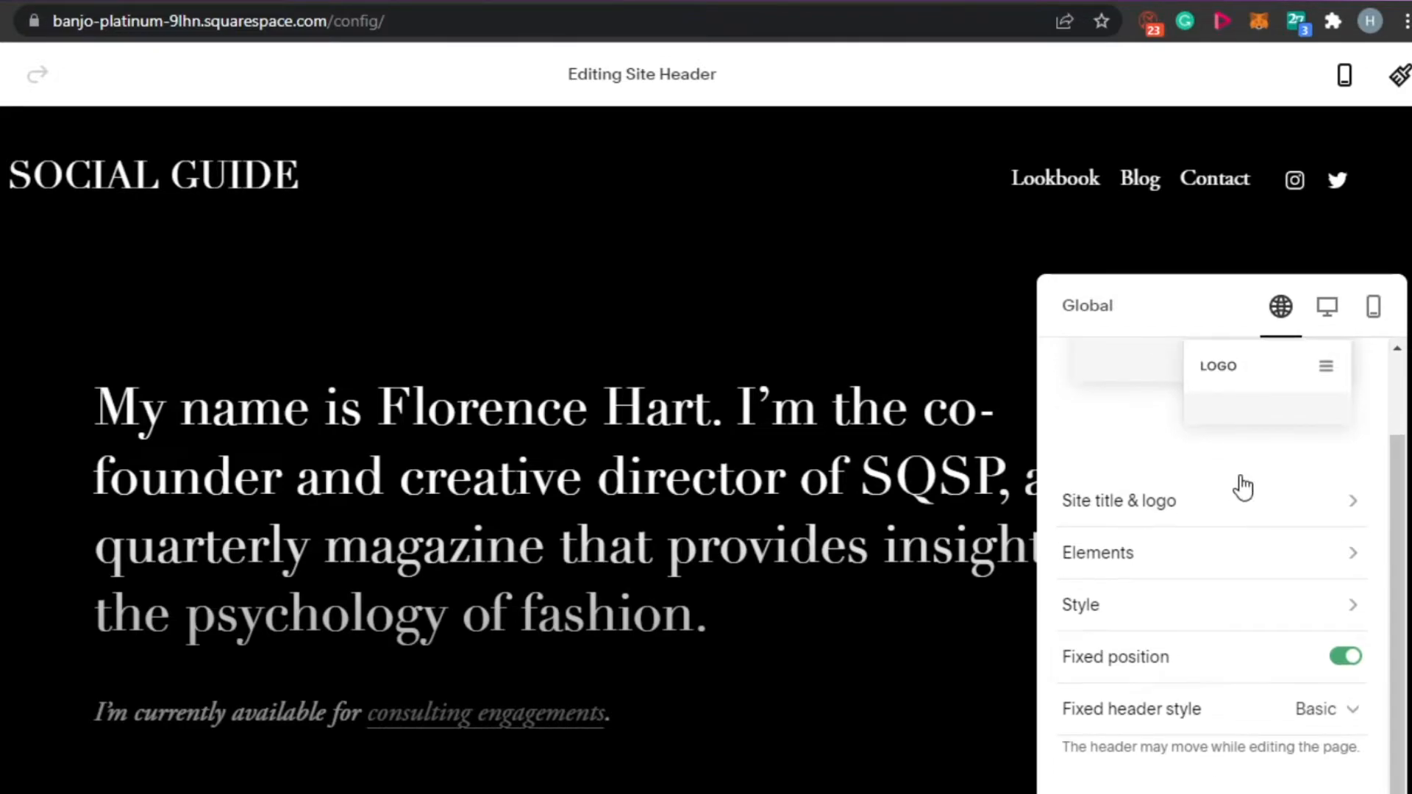
{"action": "left_click", "coordinate": [968, 257]}
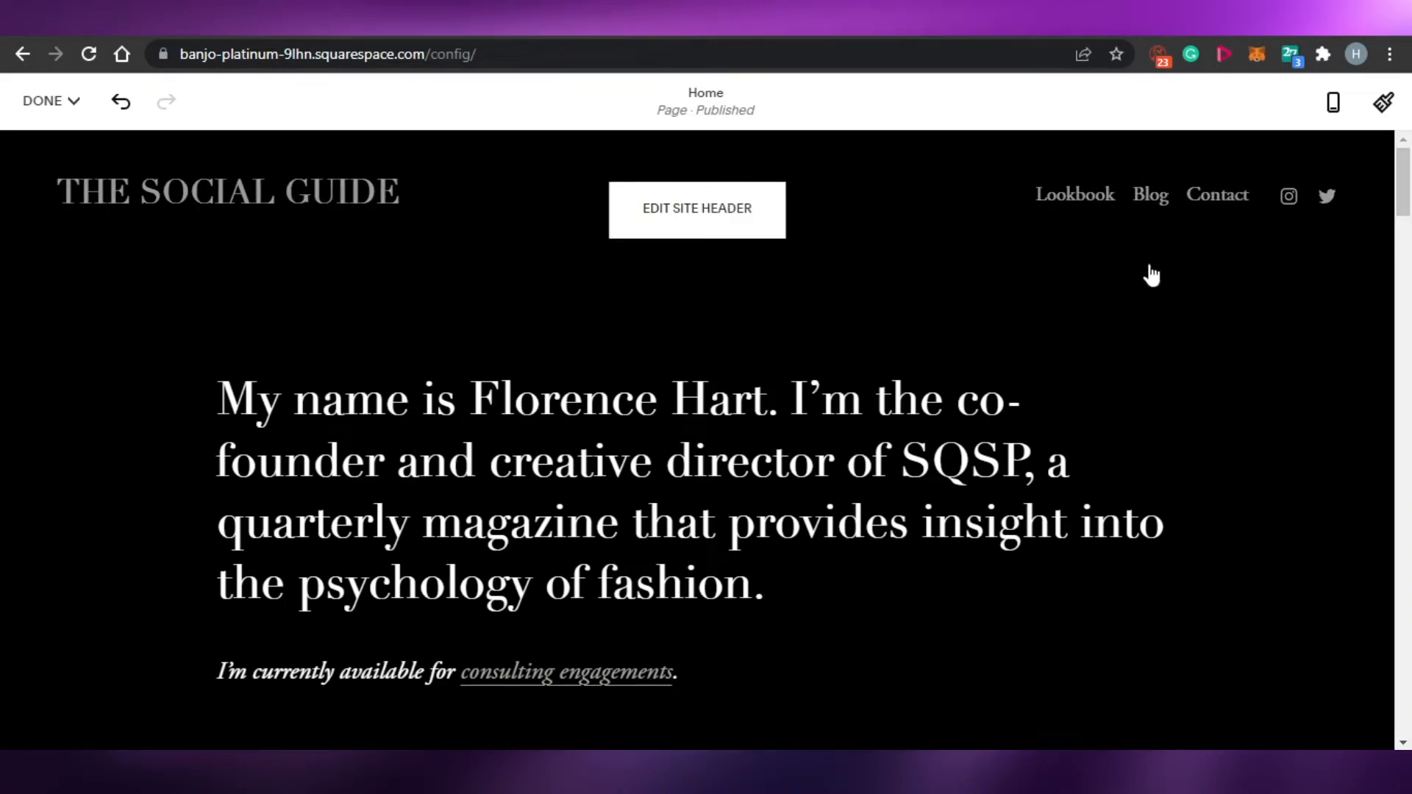
- Replace the person's name after "My name is" in the Home page's introduction heading with a different full name
{"action": "scroll", "coordinate": [1405, 195], "scroll_direction": "down", "scroll_amount": 1}
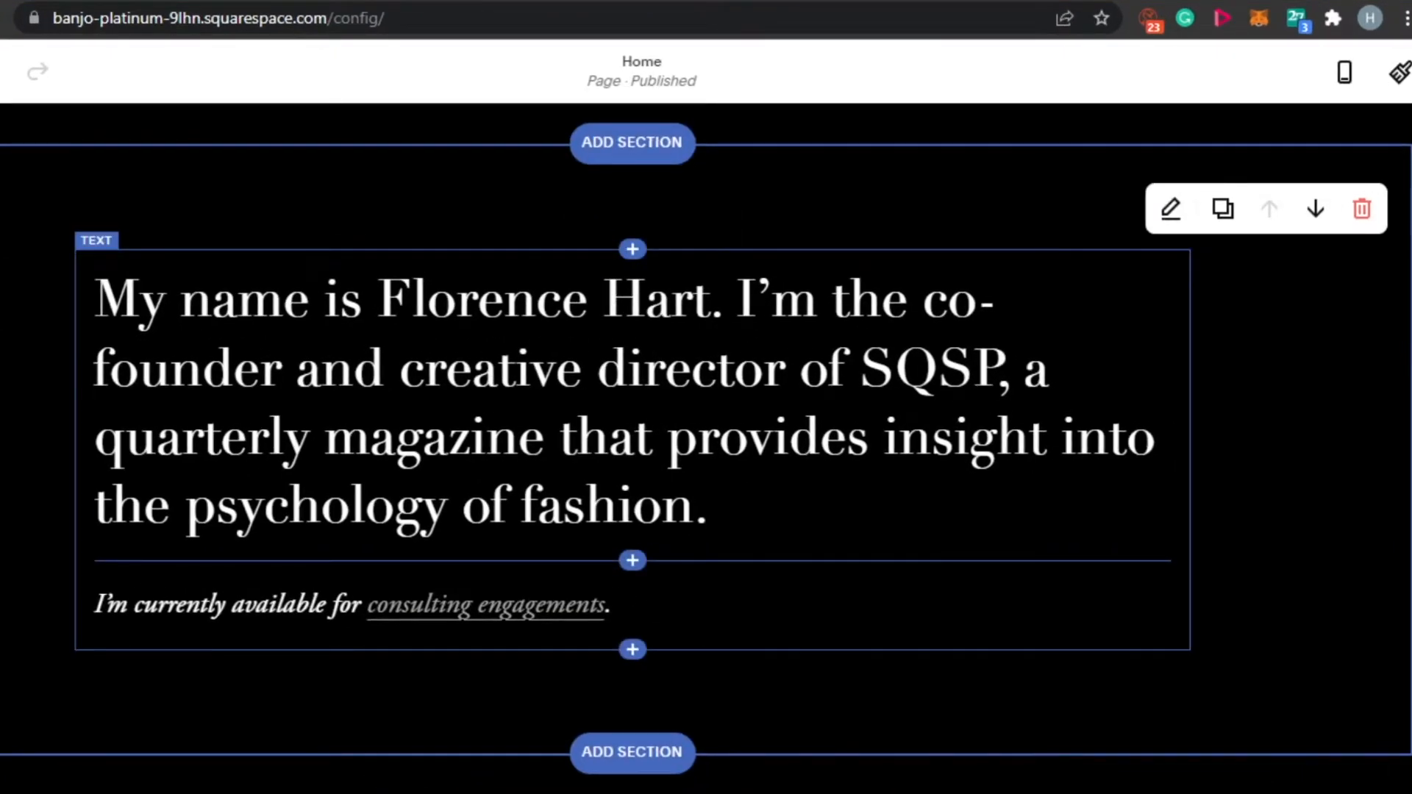
{"action": "left_click", "coordinate": [710, 508]}
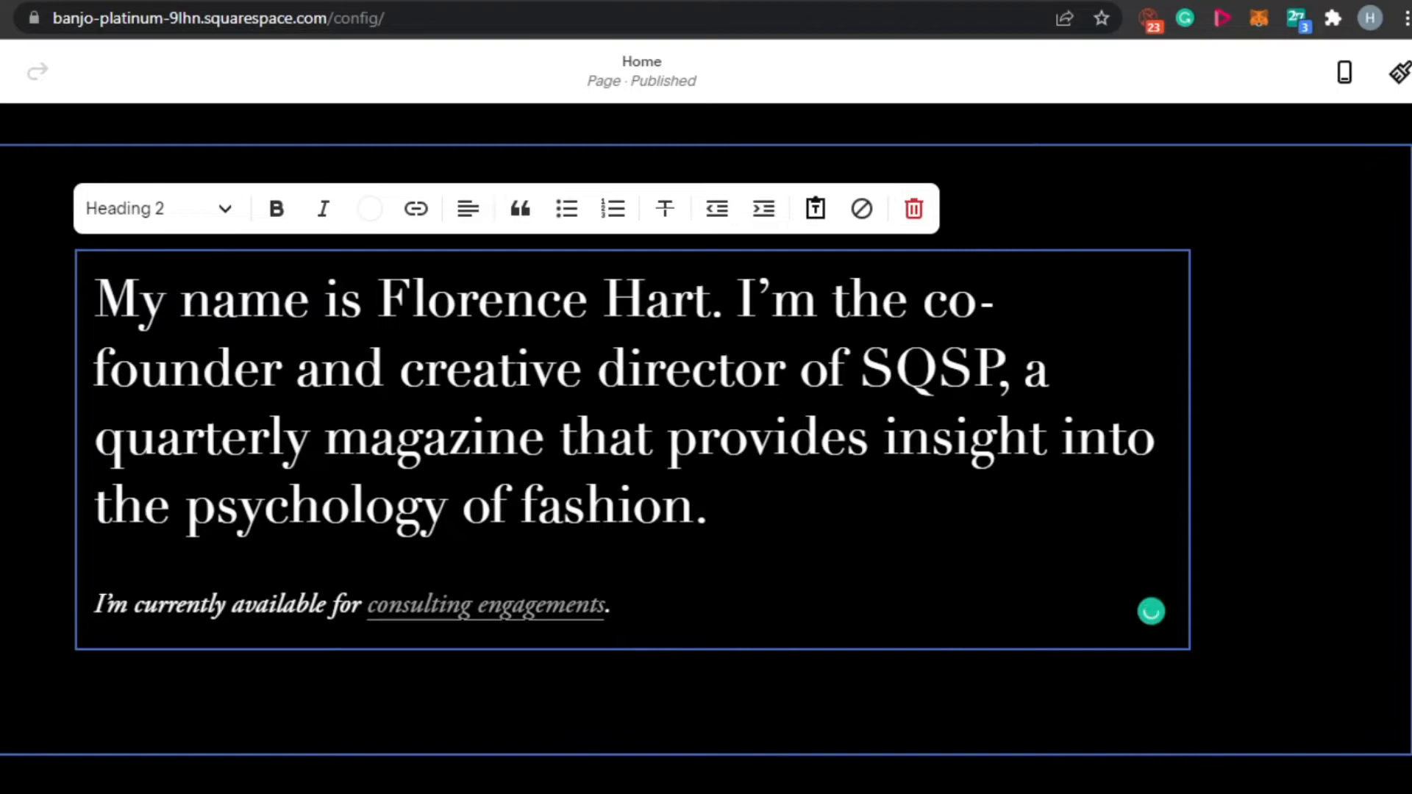
{"action": "key", "text": "Up"}
{"action": "key", "text": "Up"}
{"action": "key", "text": "Up"}
{"action": "key", "text": "BackSpace"}
{"action": "key", "text": "BackSpace"}
{"action": "key", "text": "BackSpace"}
{"action": "key", "text": "BackSpace"}
{"action": "key", "text": "BackSpace"}
{"action": "key", "text": "BackSpace"}
{"action": "key", "text": "BackSpace"}
{"action": "key", "text": "BackSpace"}
{"action": "key", "text": "BackSpace"}
{"action": "key", "text": "BackSpace"}
{"action": "key", "text": "BackSpace"}
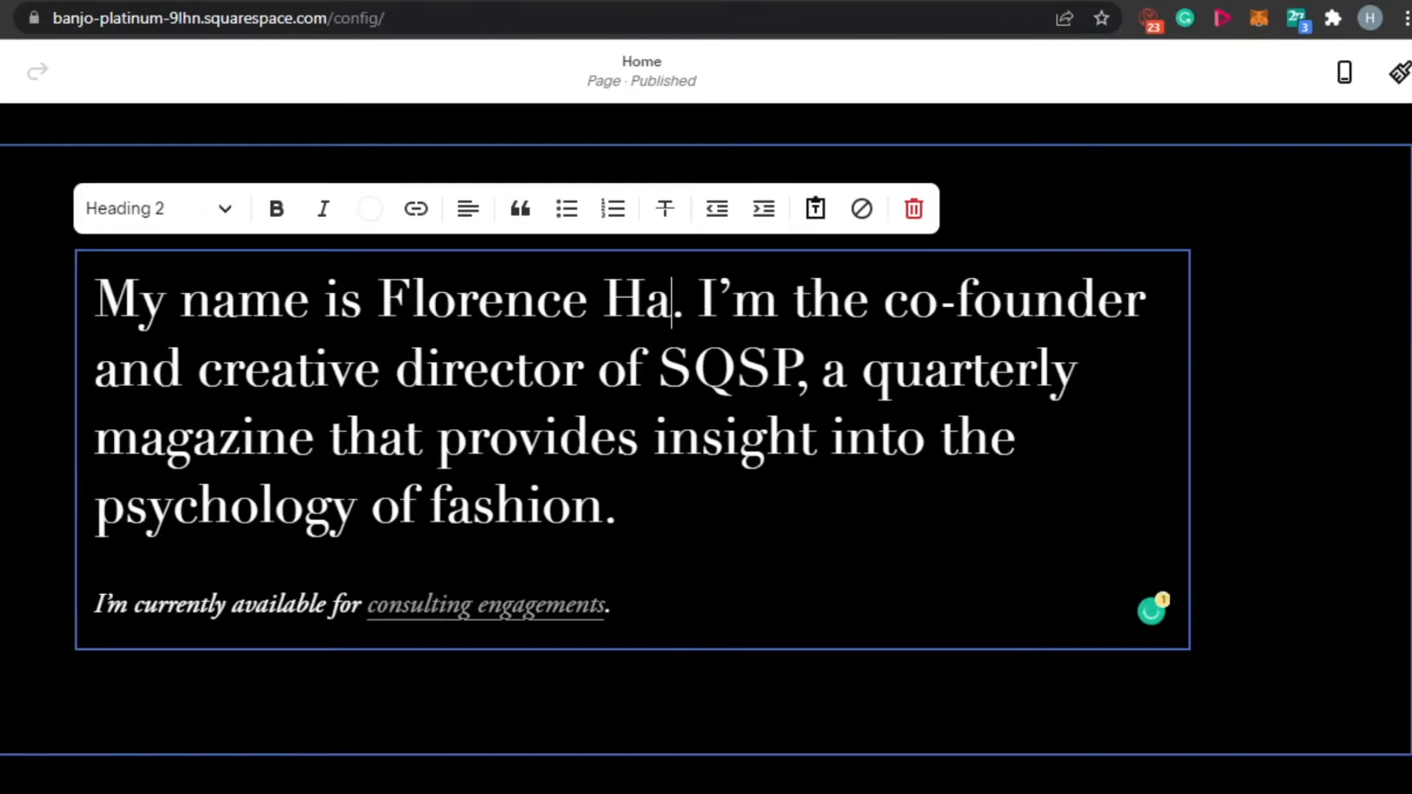
{"action": "key", "text": "BackSpace"}
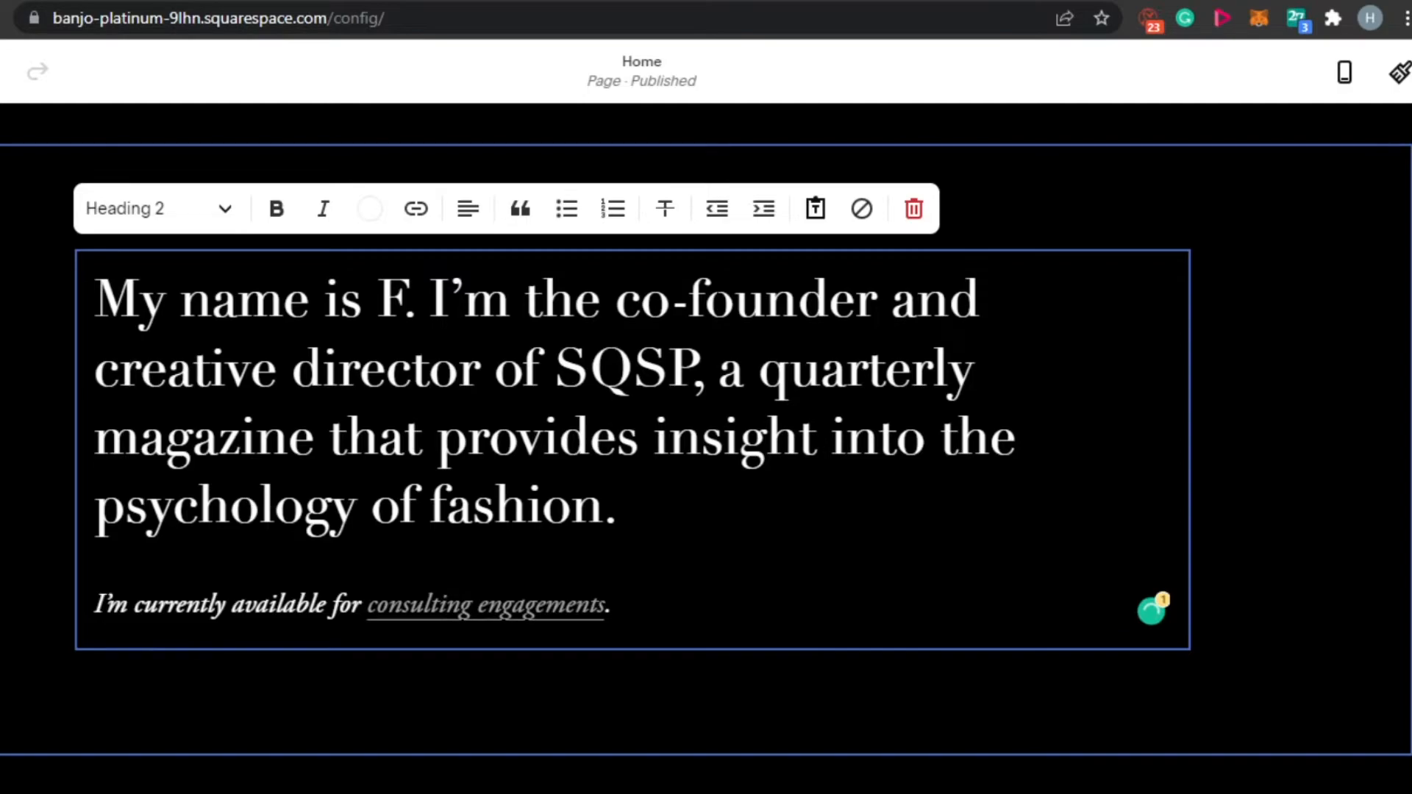
{"action": "key", "text": "BackSpace"}
{"action": "key", "text": "BackSpace"}
{"action": "key", "text": "BackSpace"}
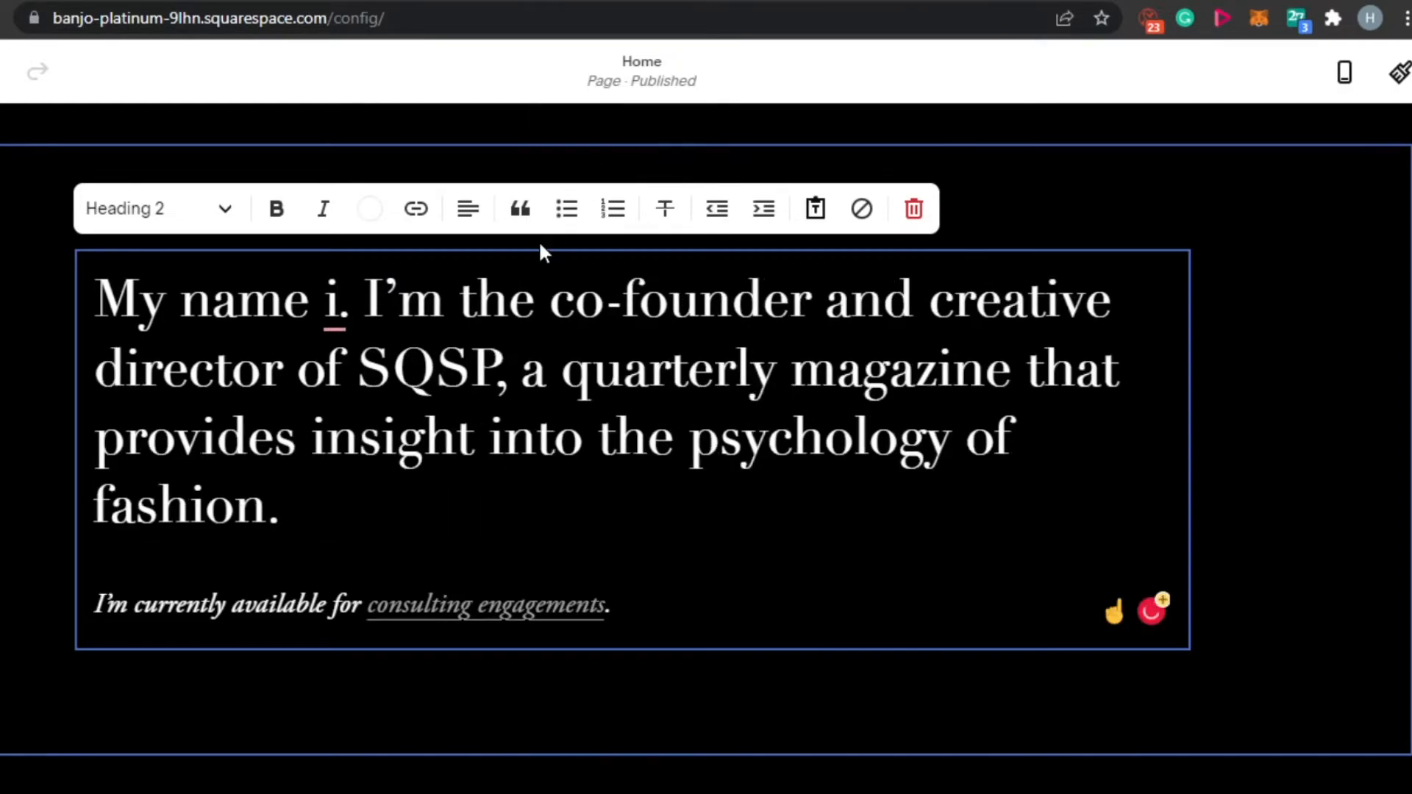
{"action": "key", "text": "BackSpace"}
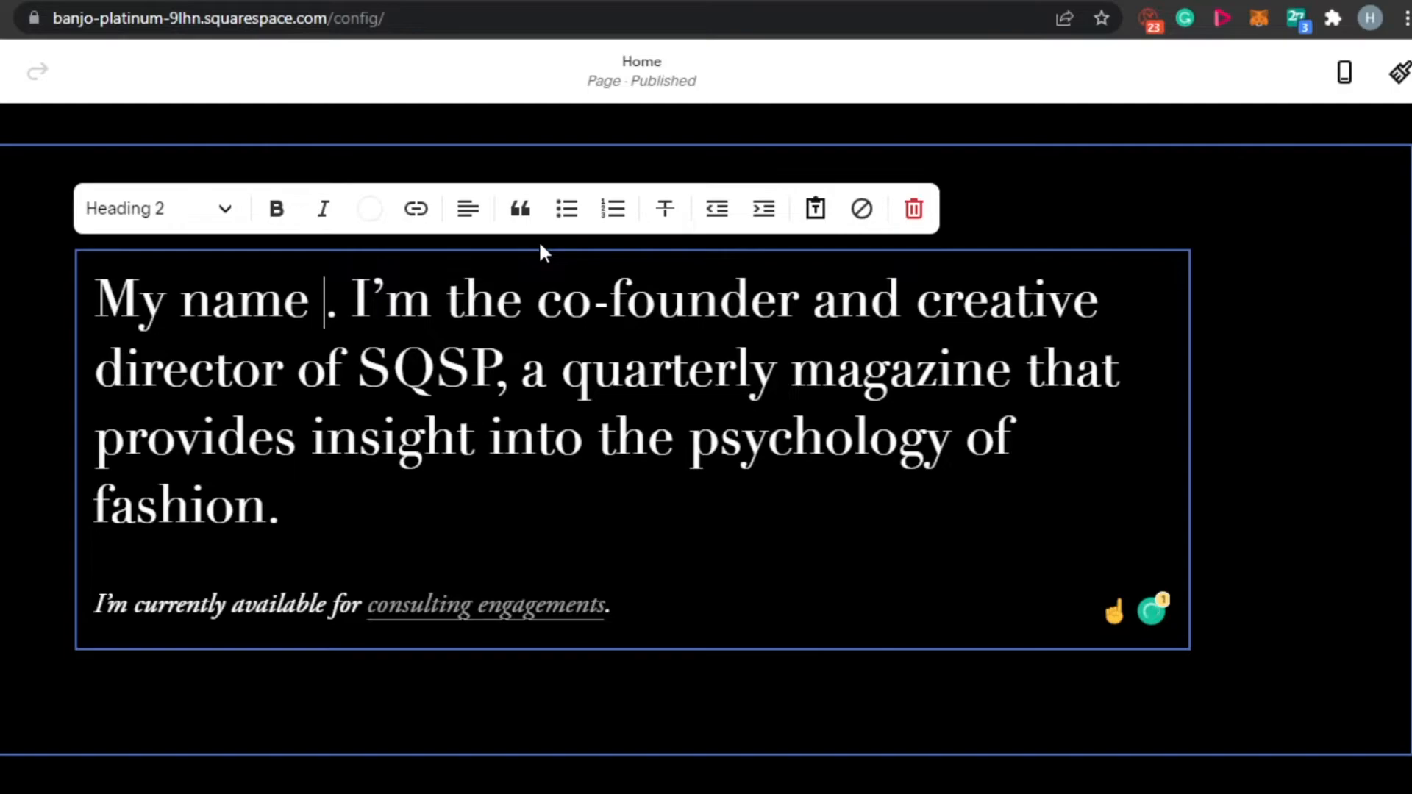
{"action": "type", "text": "is"}
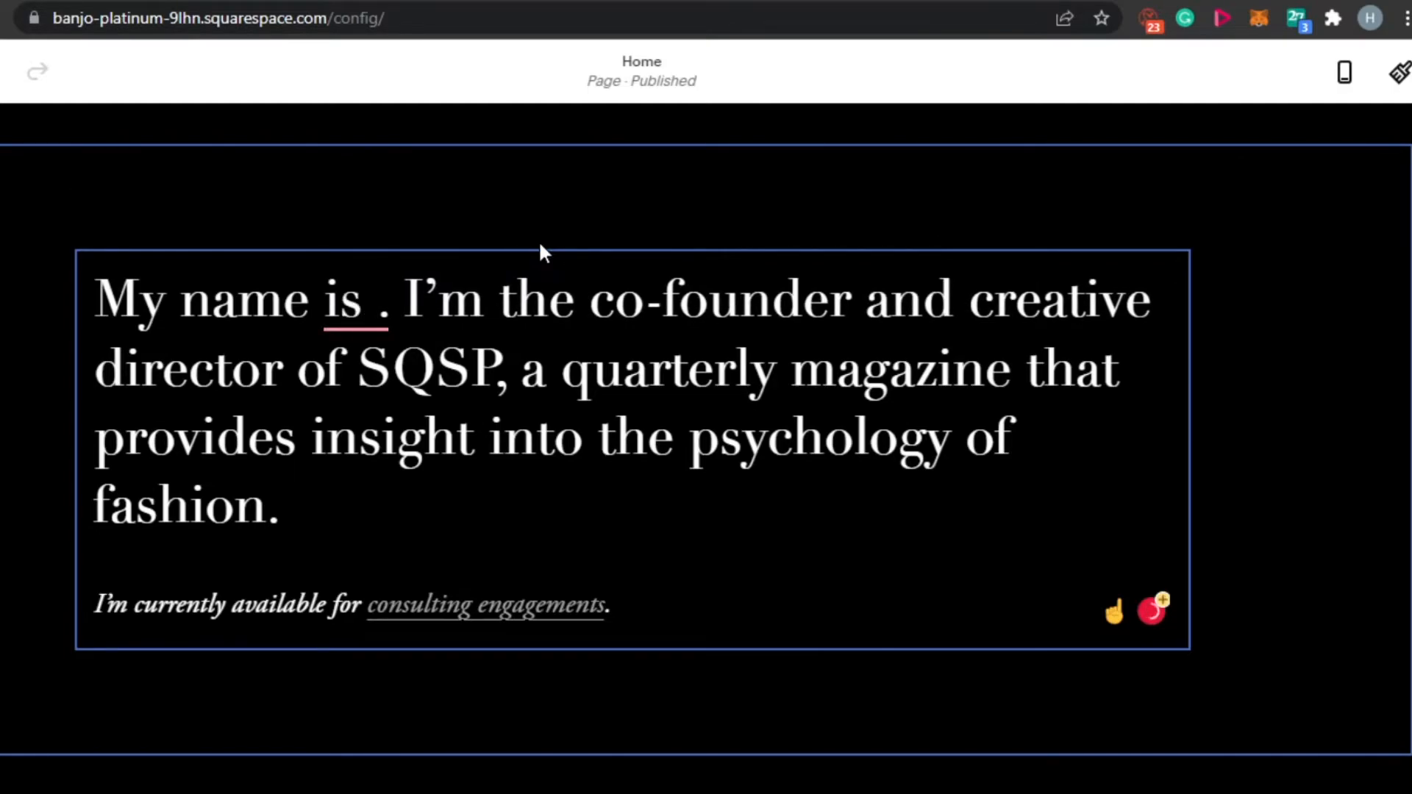
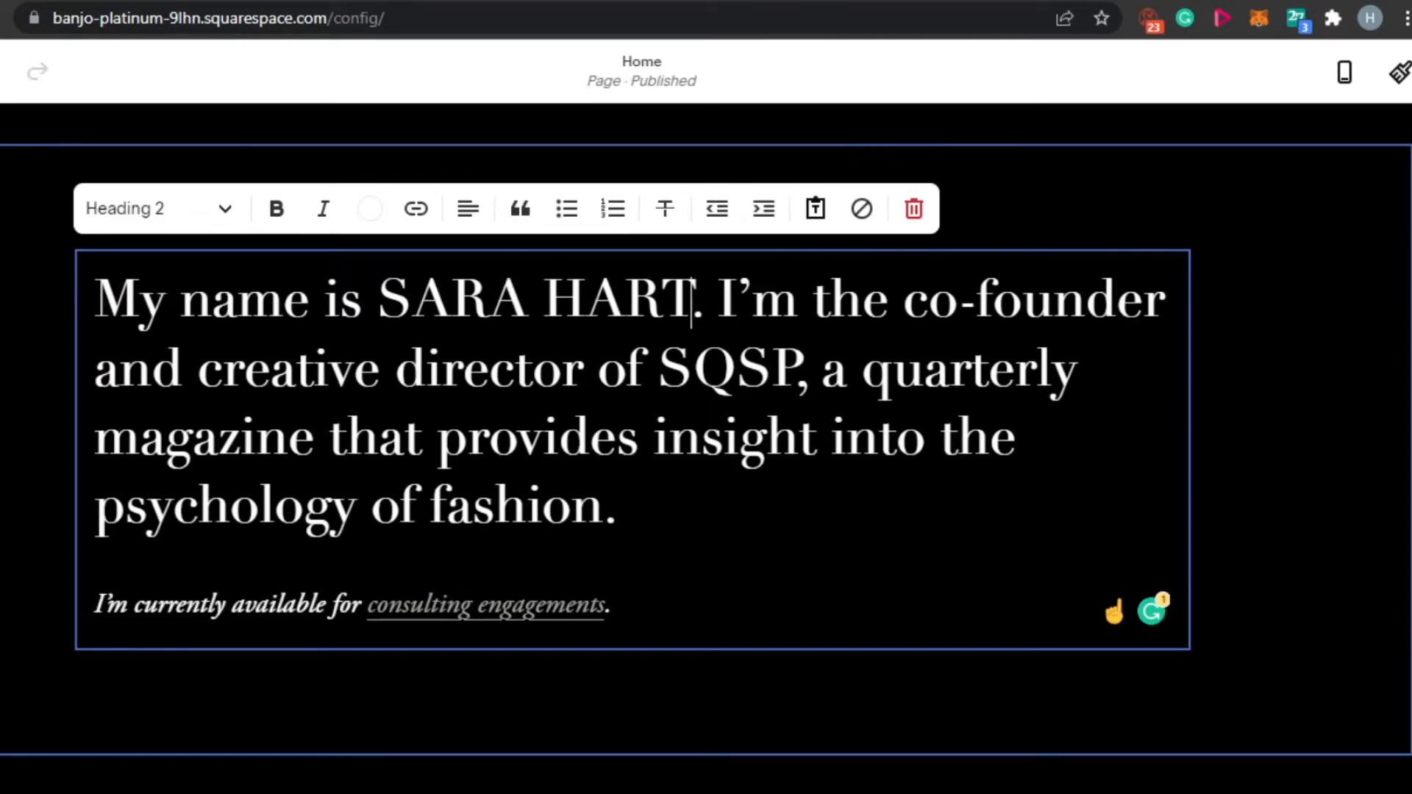
- Examine the introduction section's format, background and color theme settings, and close them without changes
{"action": "scroll", "coordinate": [705, 449], "scroll_direction": "down", "scroll_amount": 12}
{"action": "scroll", "coordinate": [706, 449], "scroll_direction": "up", "scroll_amount": 12}
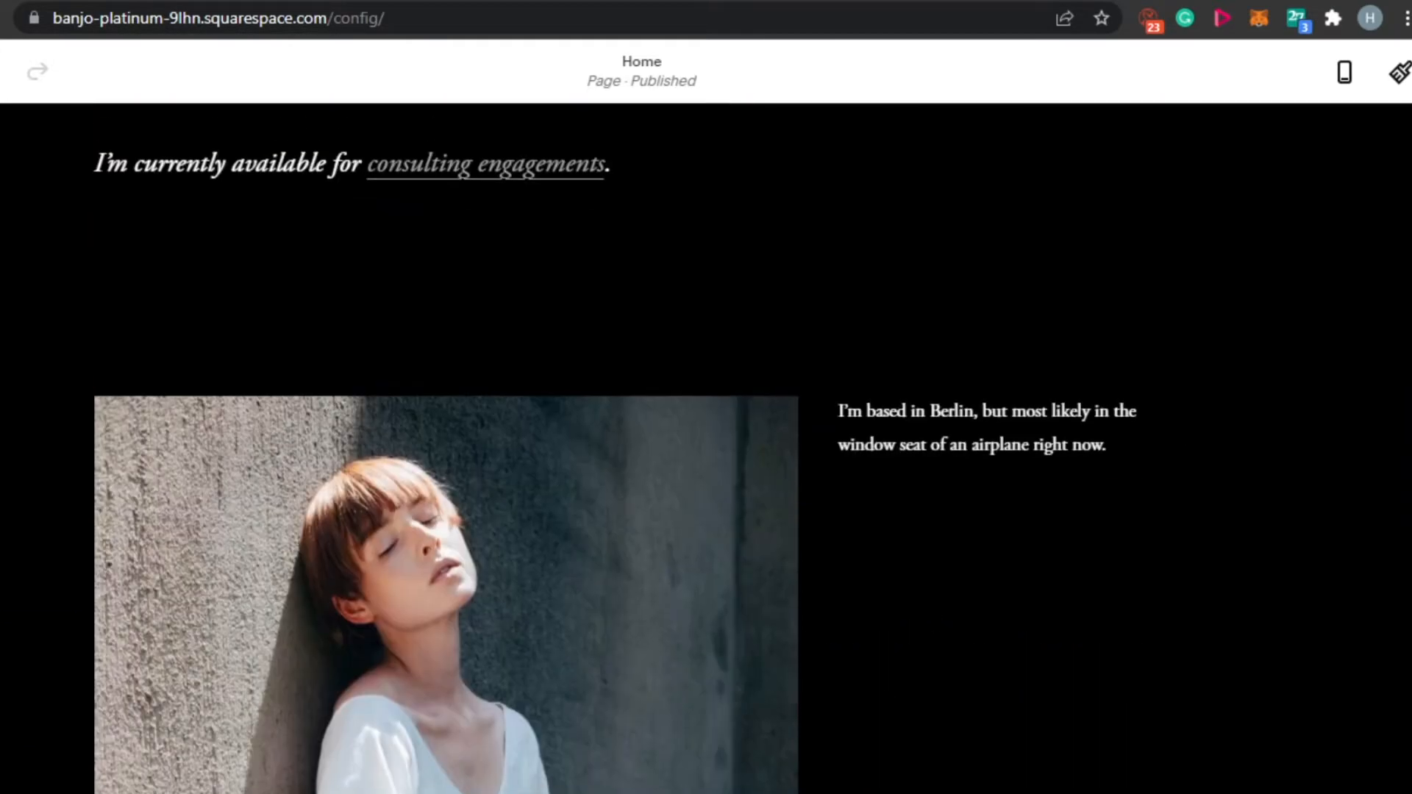
{"action": "scroll", "coordinate": [705, 448], "scroll_direction": "up", "scroll_amount": 3}
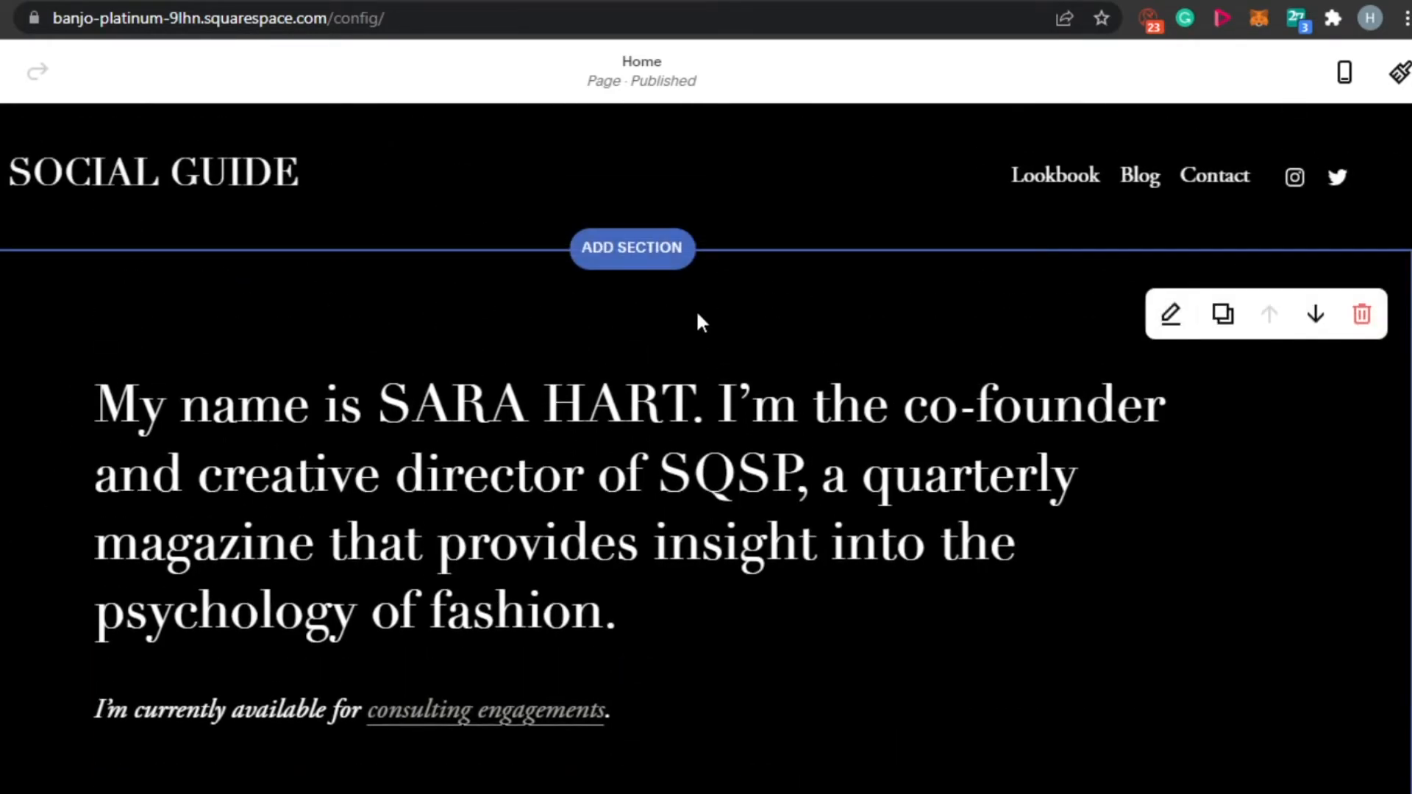
{"action": "left_click", "coordinate": [1168, 315]}
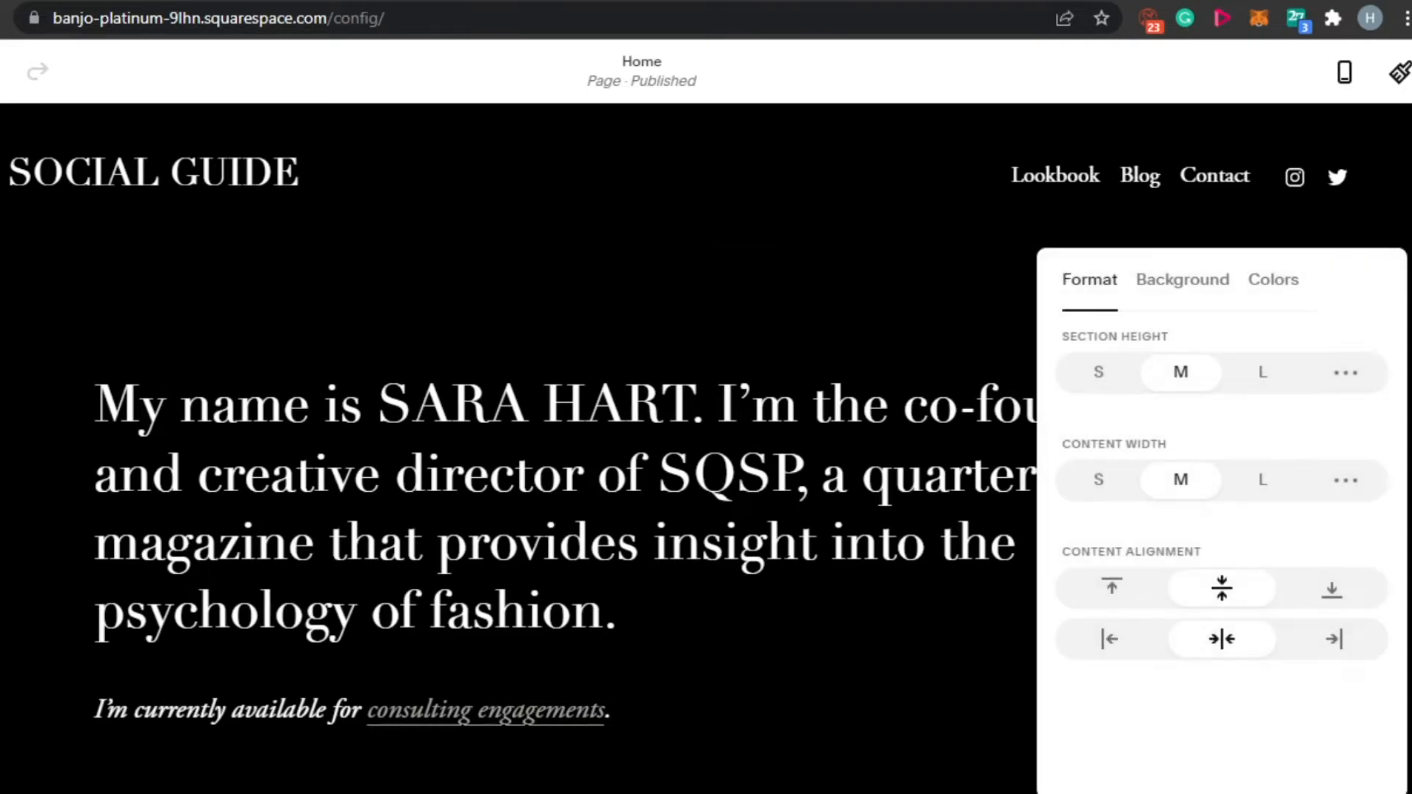
{"action": "left_click", "coordinate": [1185, 298]}
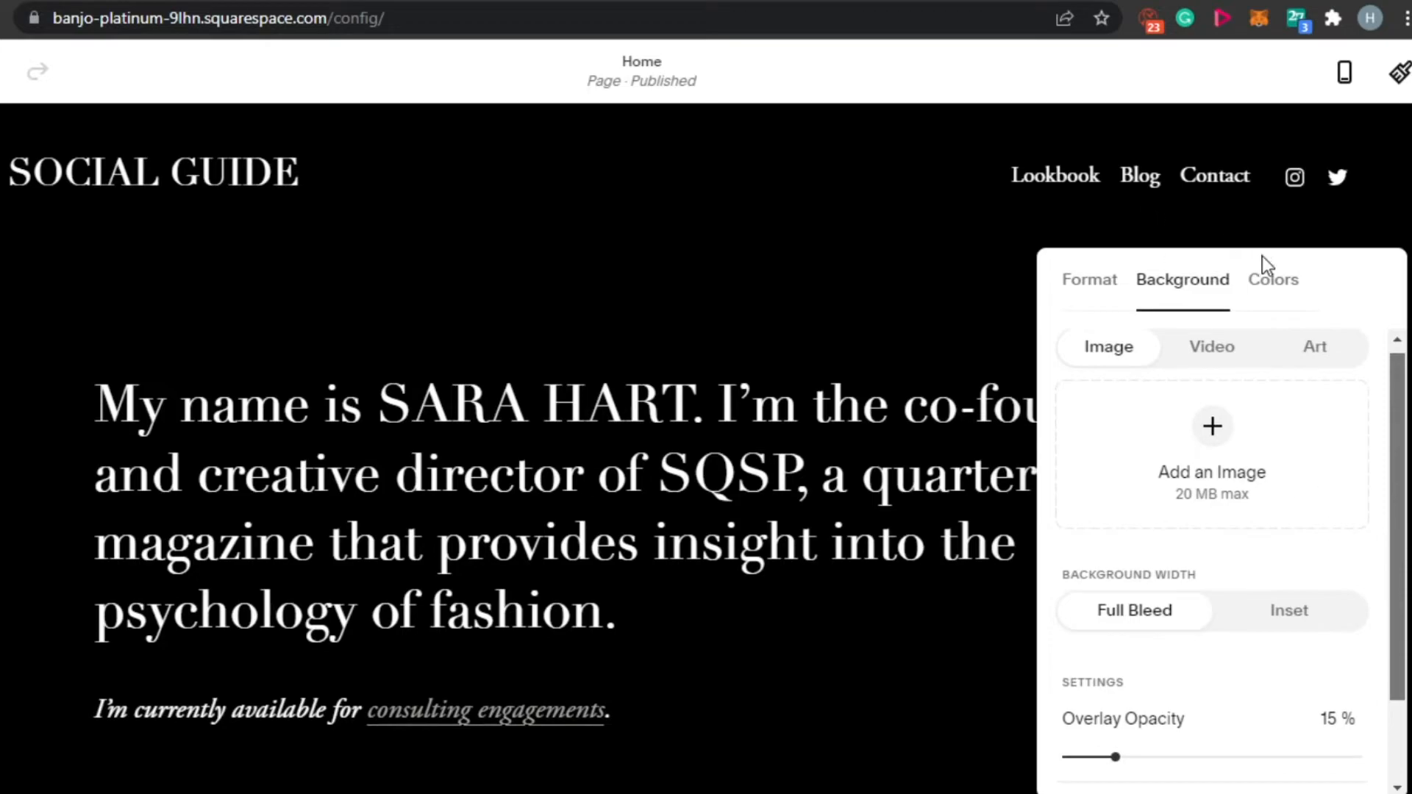
{"action": "scroll", "coordinate": [1270, 283], "scroll_direction": "down", "scroll_amount": 2}
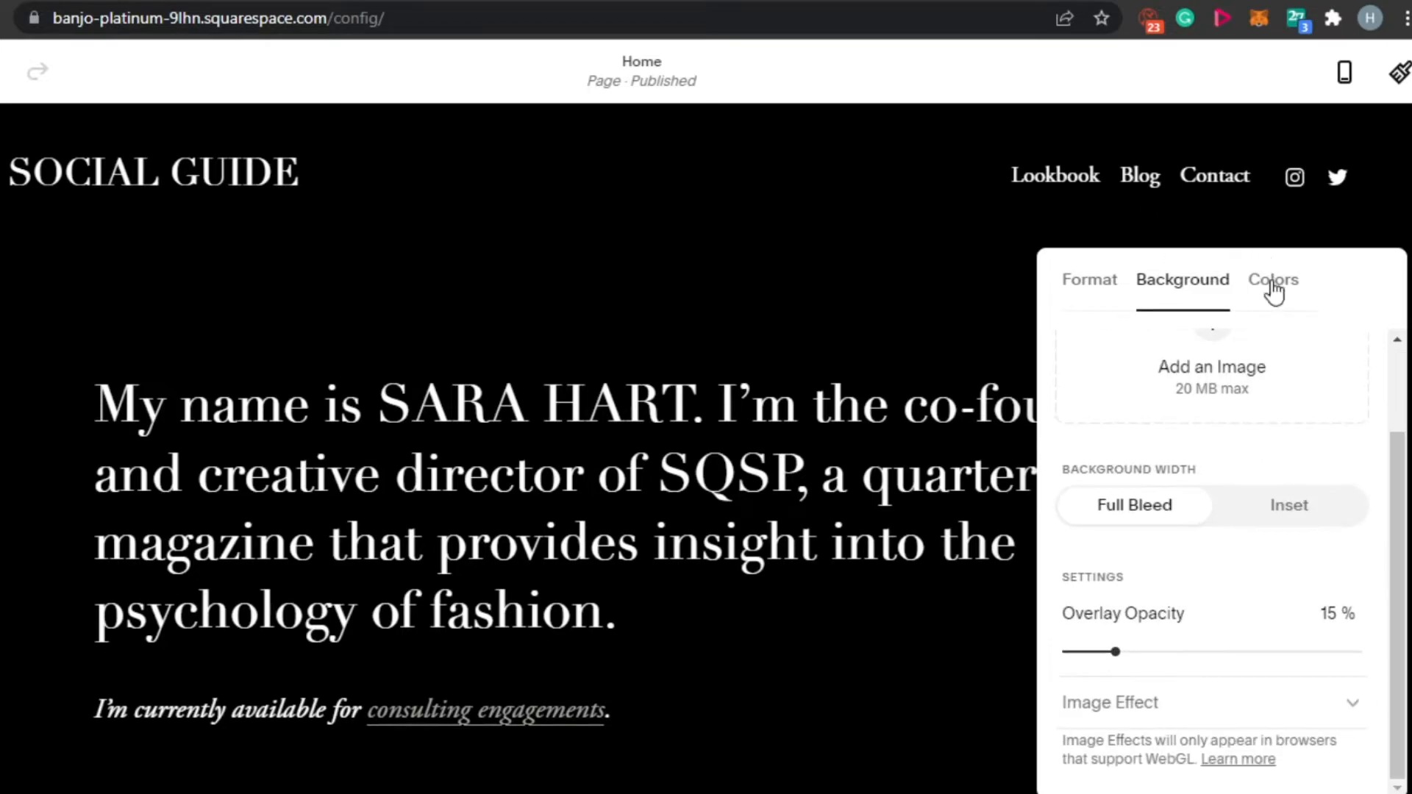
{"action": "left_click", "coordinate": [1272, 283]}
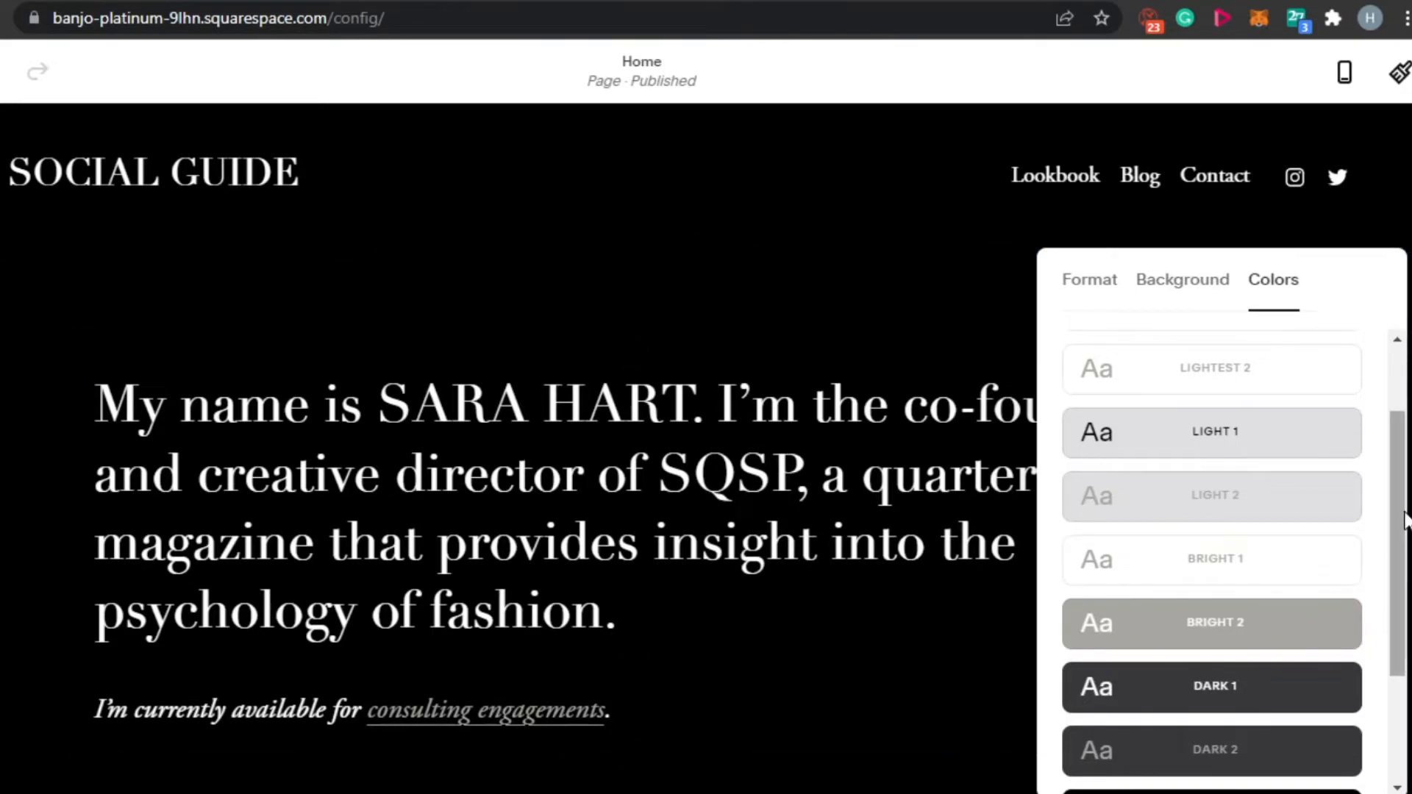
{"action": "left_click", "coordinate": [985, 240]}
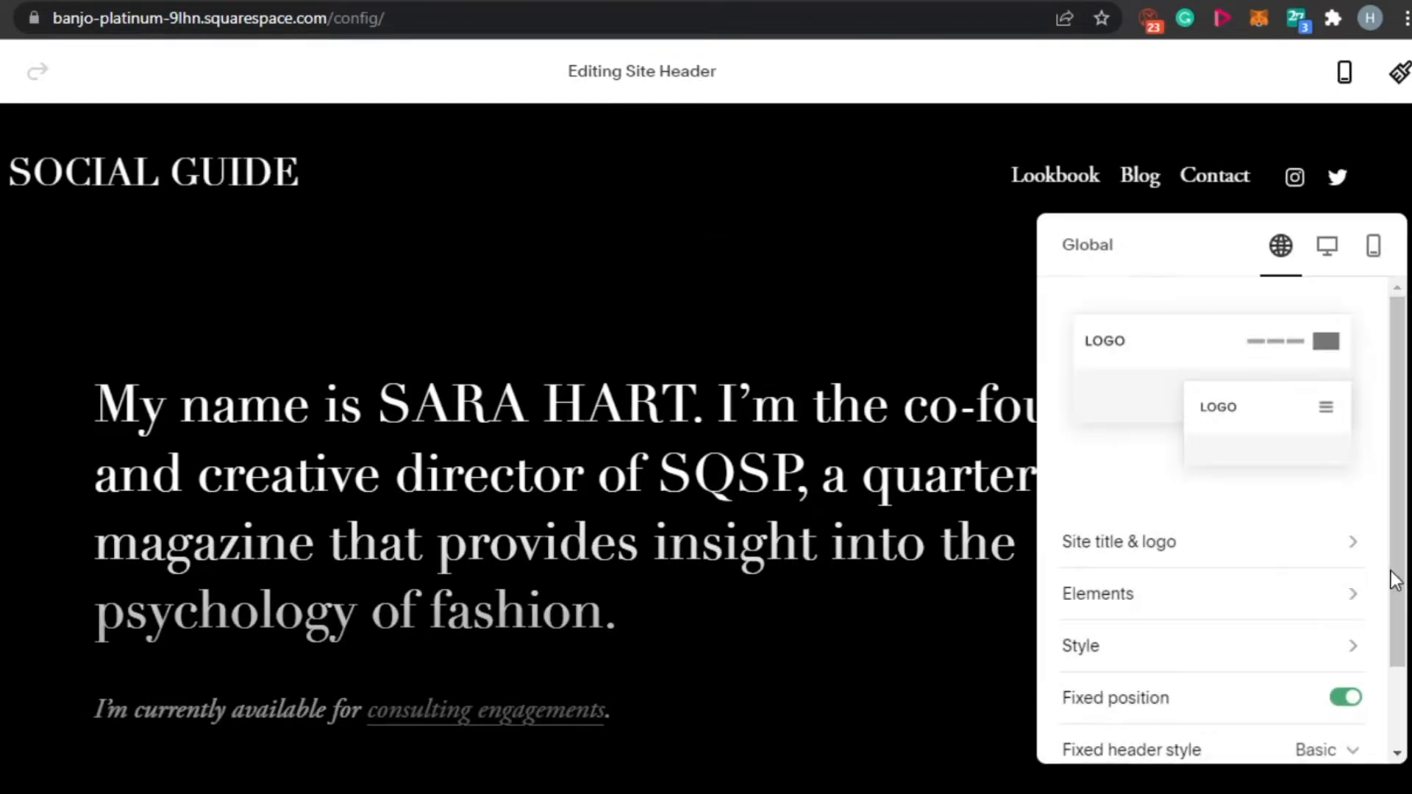
{"action": "left_click", "coordinate": [866, 322]}
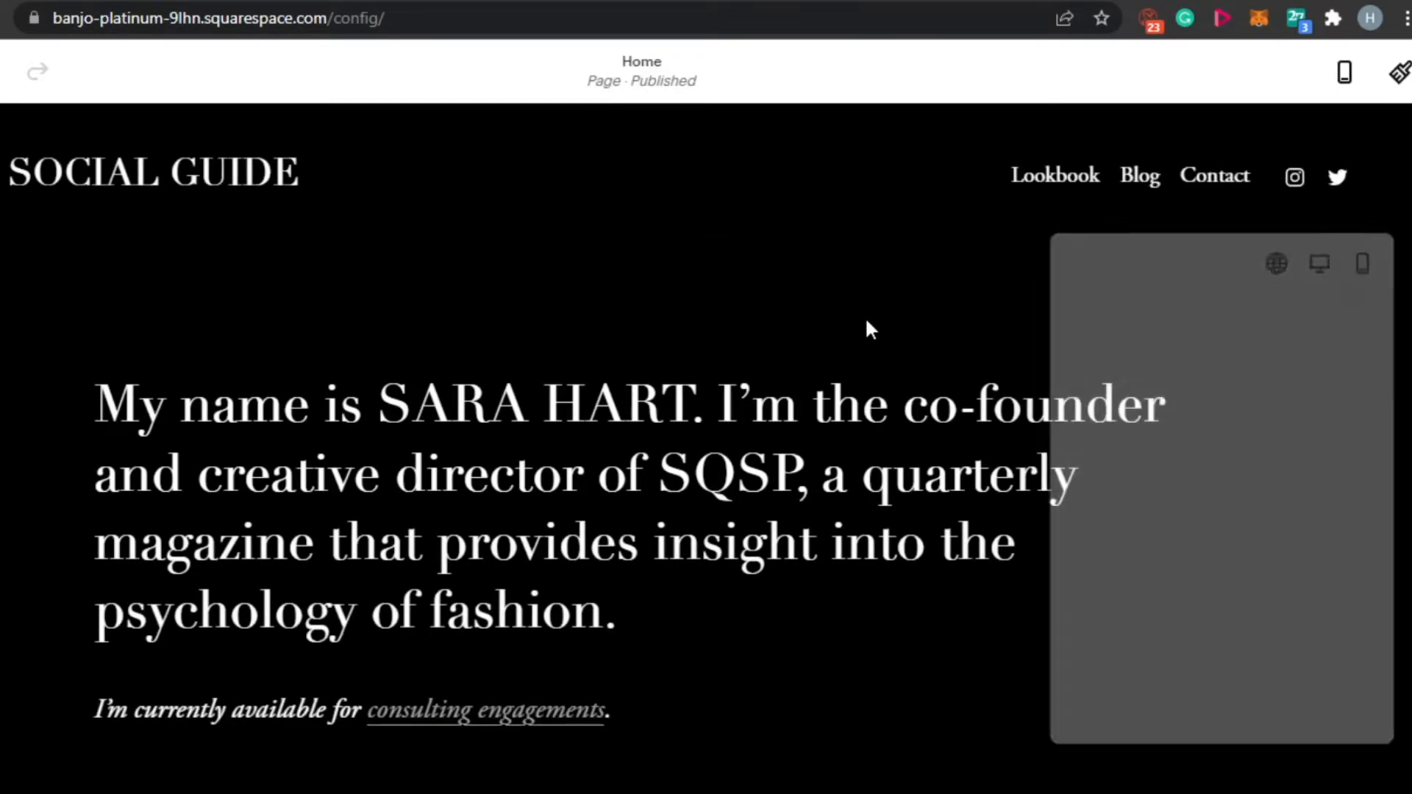
- Look over the Home page's introduction section and the portrait image section below it
{"action": "scroll", "coordinate": [706, 449], "scroll_direction": "down", "scroll_amount": 10}
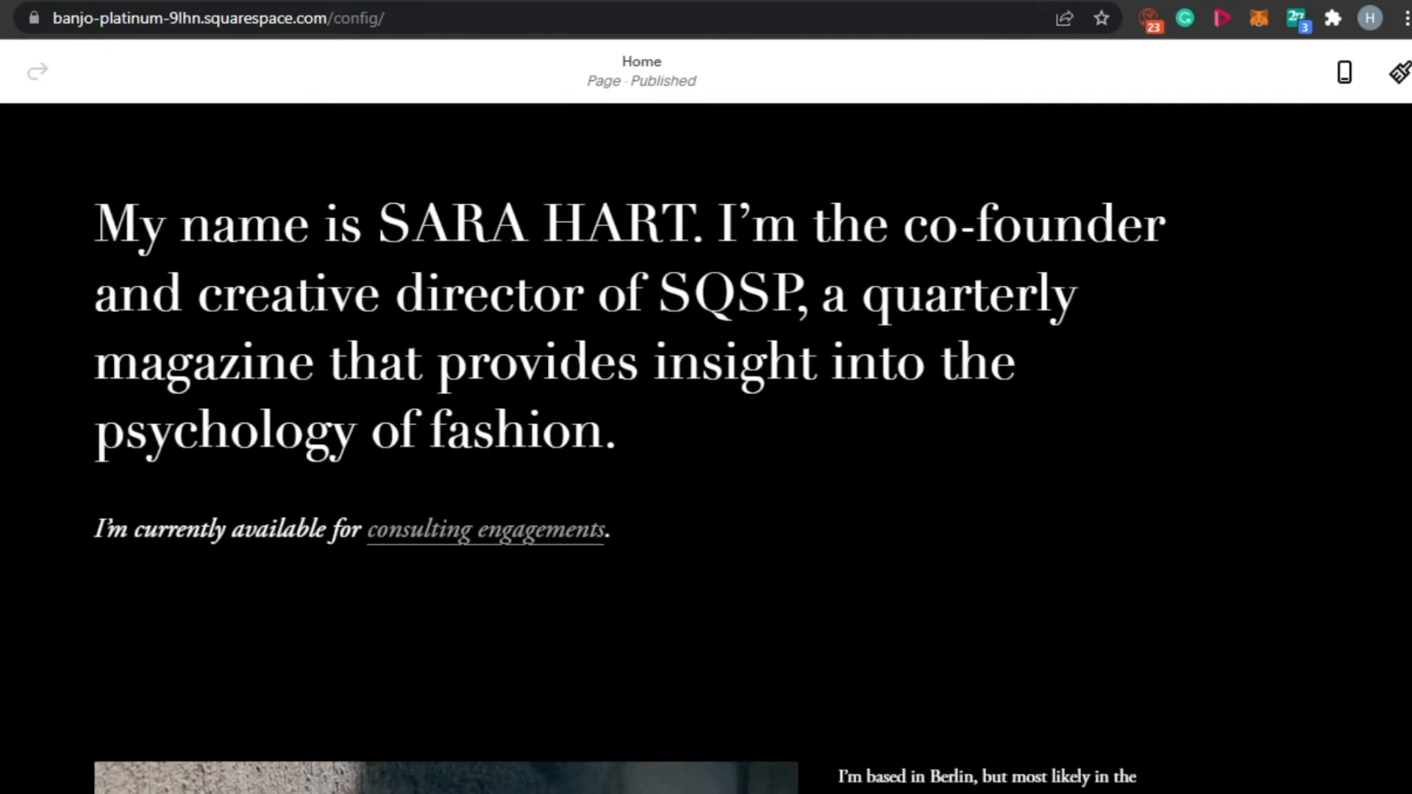
{"action": "scroll", "coordinate": [446, 448], "scroll_direction": "up", "scroll_amount": 2}
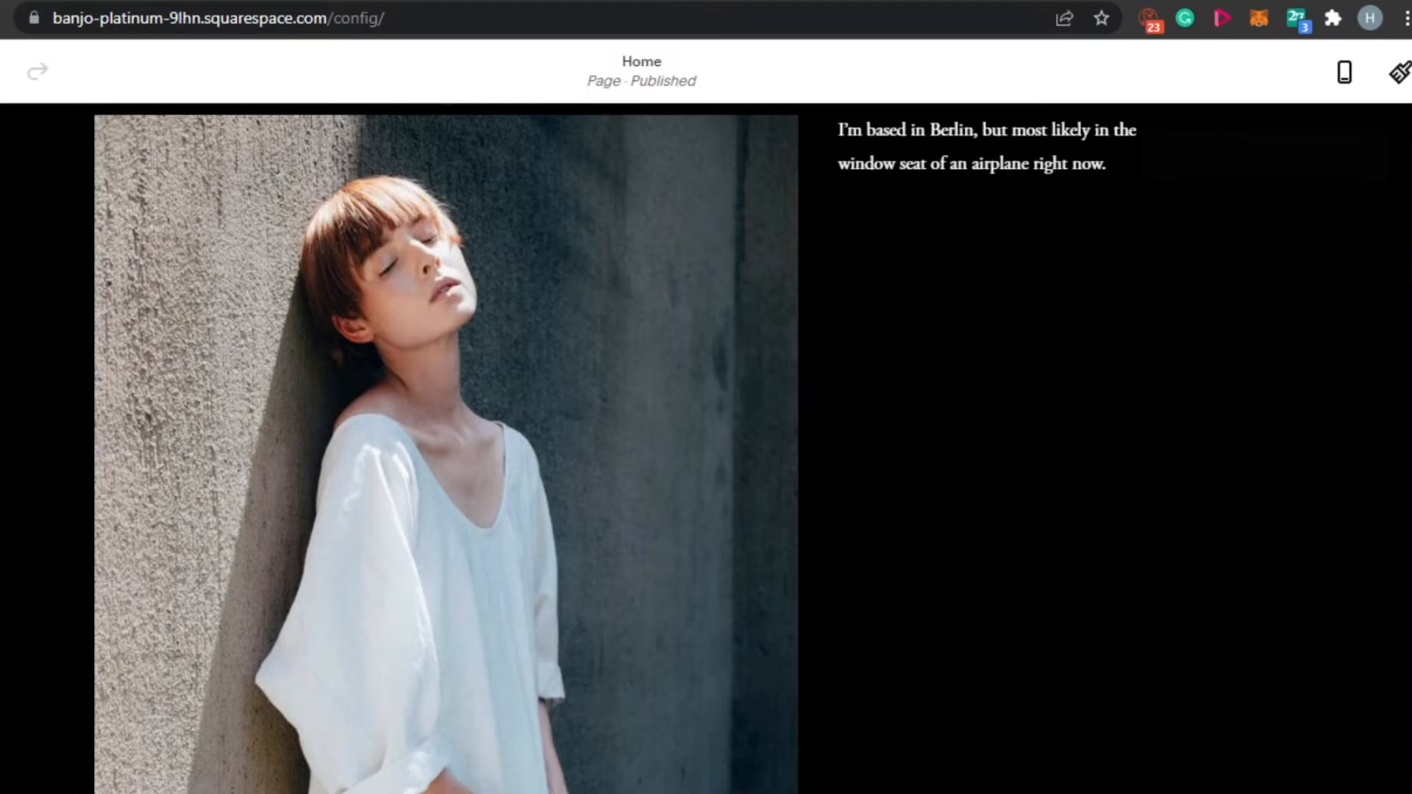
{"action": "scroll", "coordinate": [1017, 386], "scroll_direction": "up", "scroll_amount": 4}
{"action": "scroll", "coordinate": [1017, 386], "scroll_direction": "down", "scroll_amount": 12}
{"action": "scroll", "coordinate": [706, 449], "scroll_direction": "down", "scroll_amount": 4}
{"action": "scroll", "coordinate": [705, 448], "scroll_direction": "up", "scroll_amount": 20}
{"action": "scroll", "coordinate": [706, 448], "scroll_direction": "down", "scroll_amount": 2}
{"action": "scroll", "coordinate": [1276, 183], "scroll_direction": "down", "scroll_amount": 3}
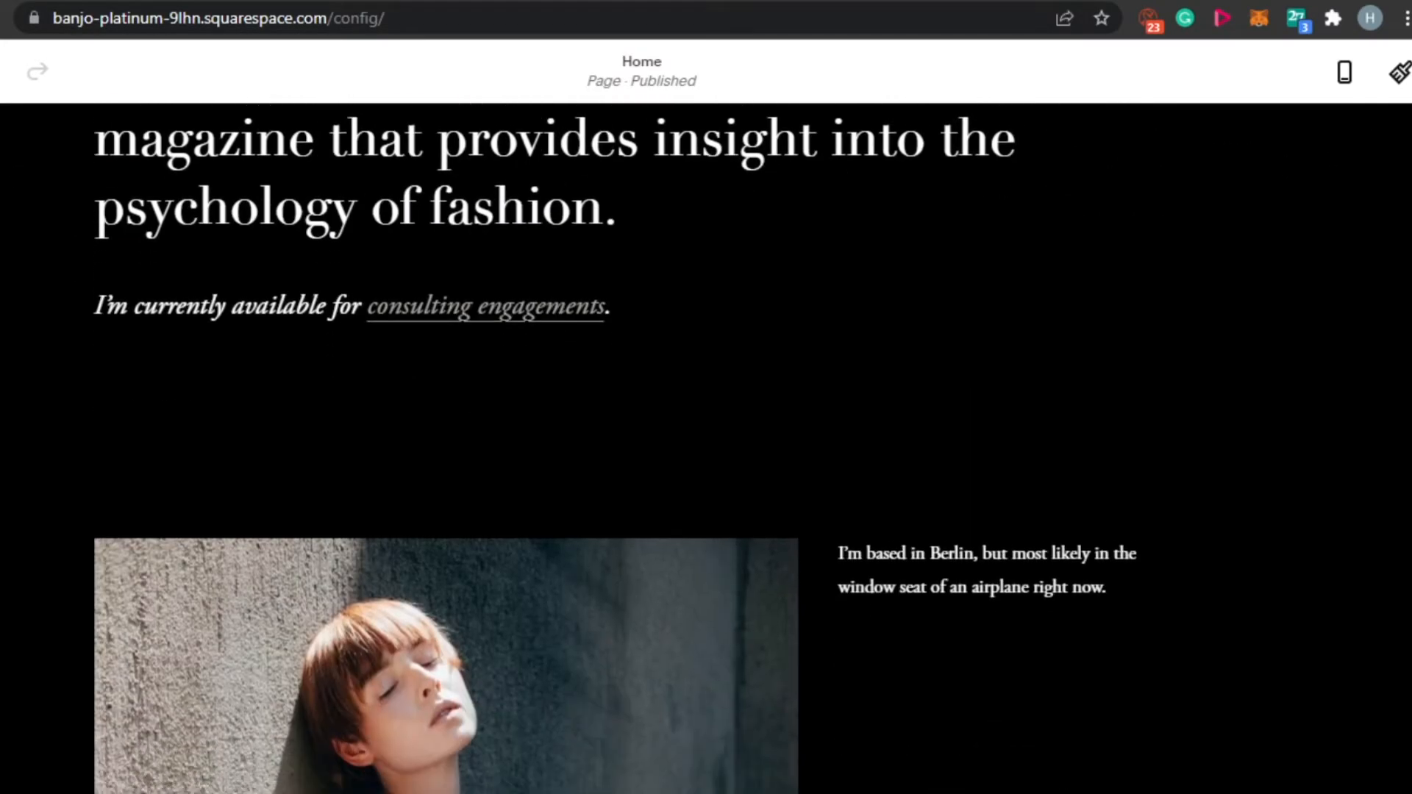
- Add a Text section with a "Make it stand out." heading above three text columns, between the introduction and the portrait image
{"action": "mouse_move", "coordinate": [539, 394]}
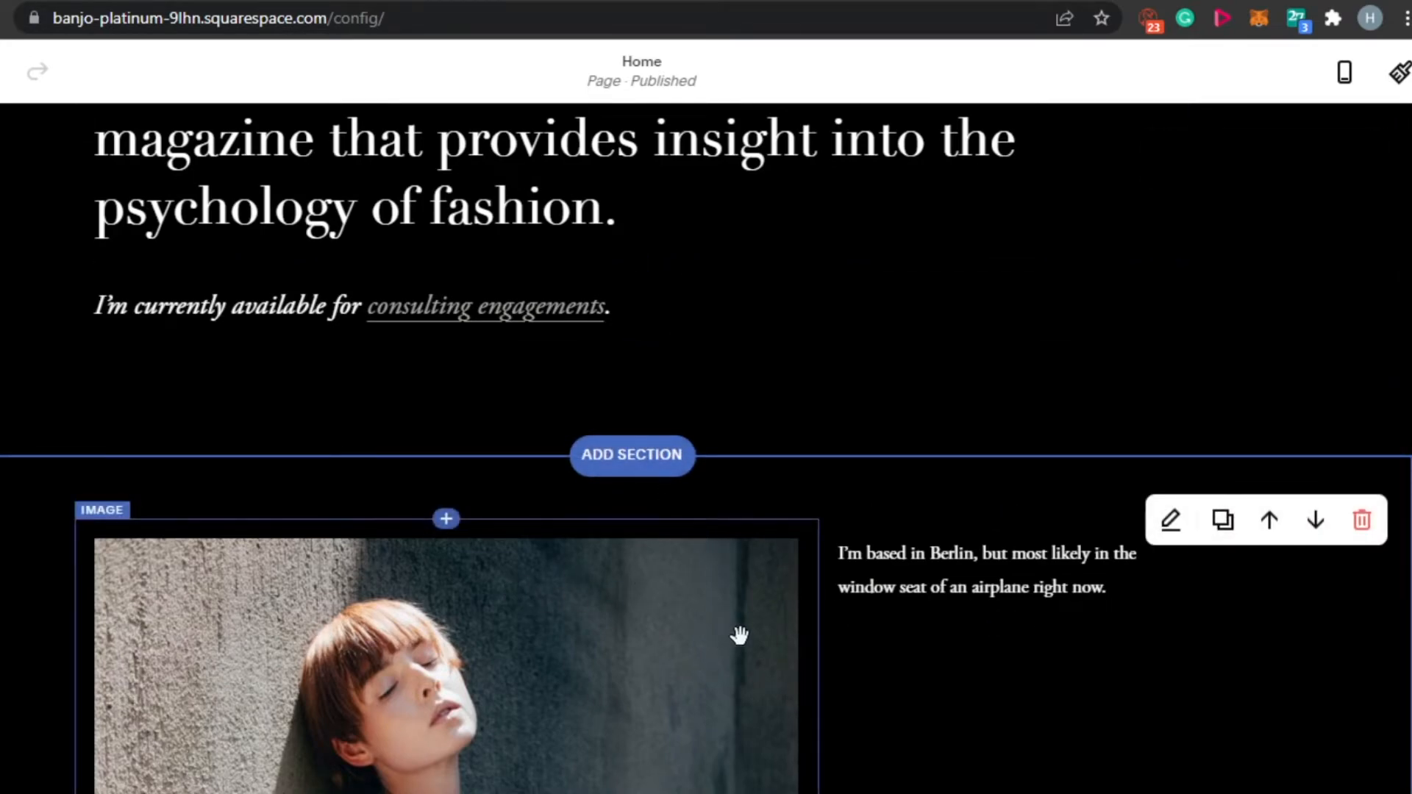
{"action": "left_click", "coordinate": [647, 477]}
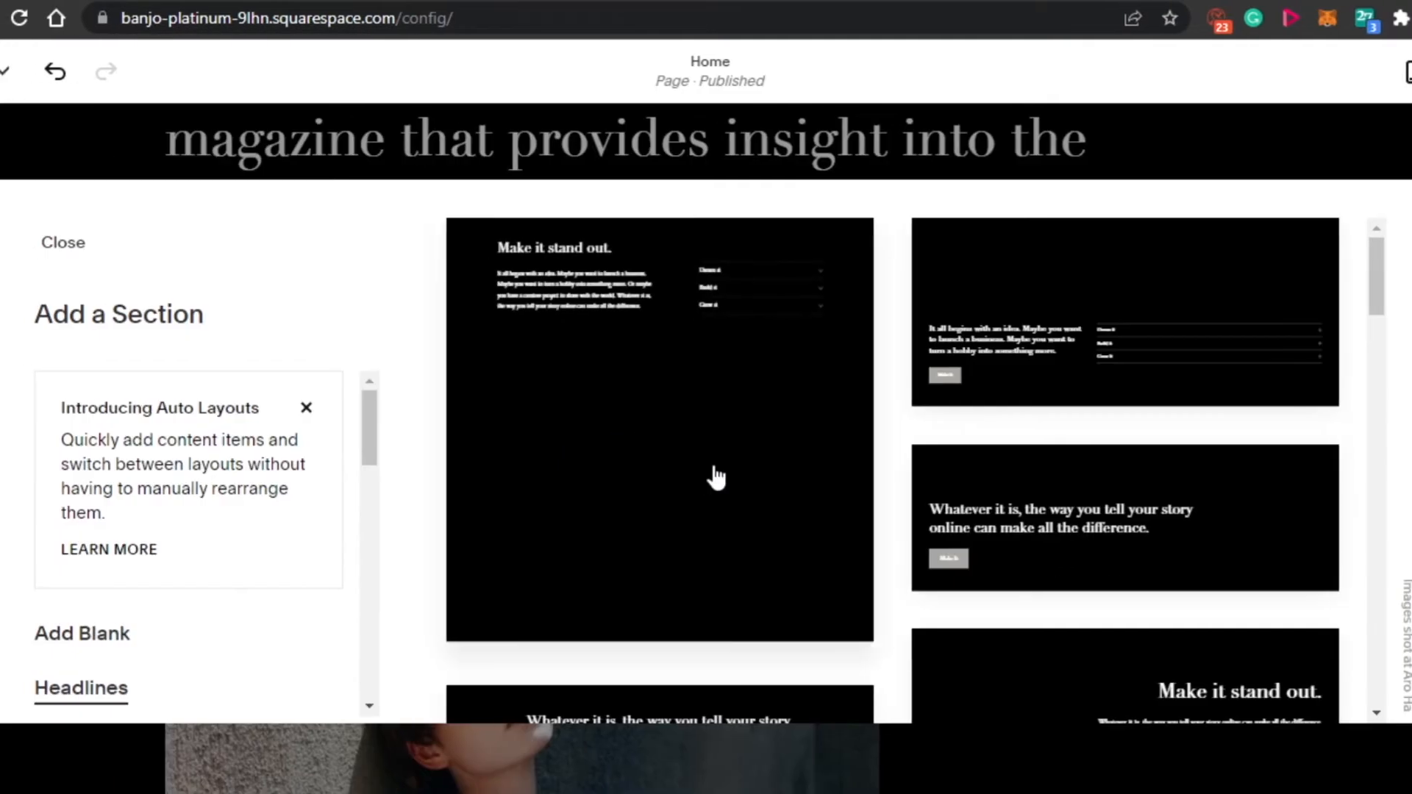
{"action": "left_click_drag", "start_coordinate": [370, 423], "coordinate": [366, 493]}
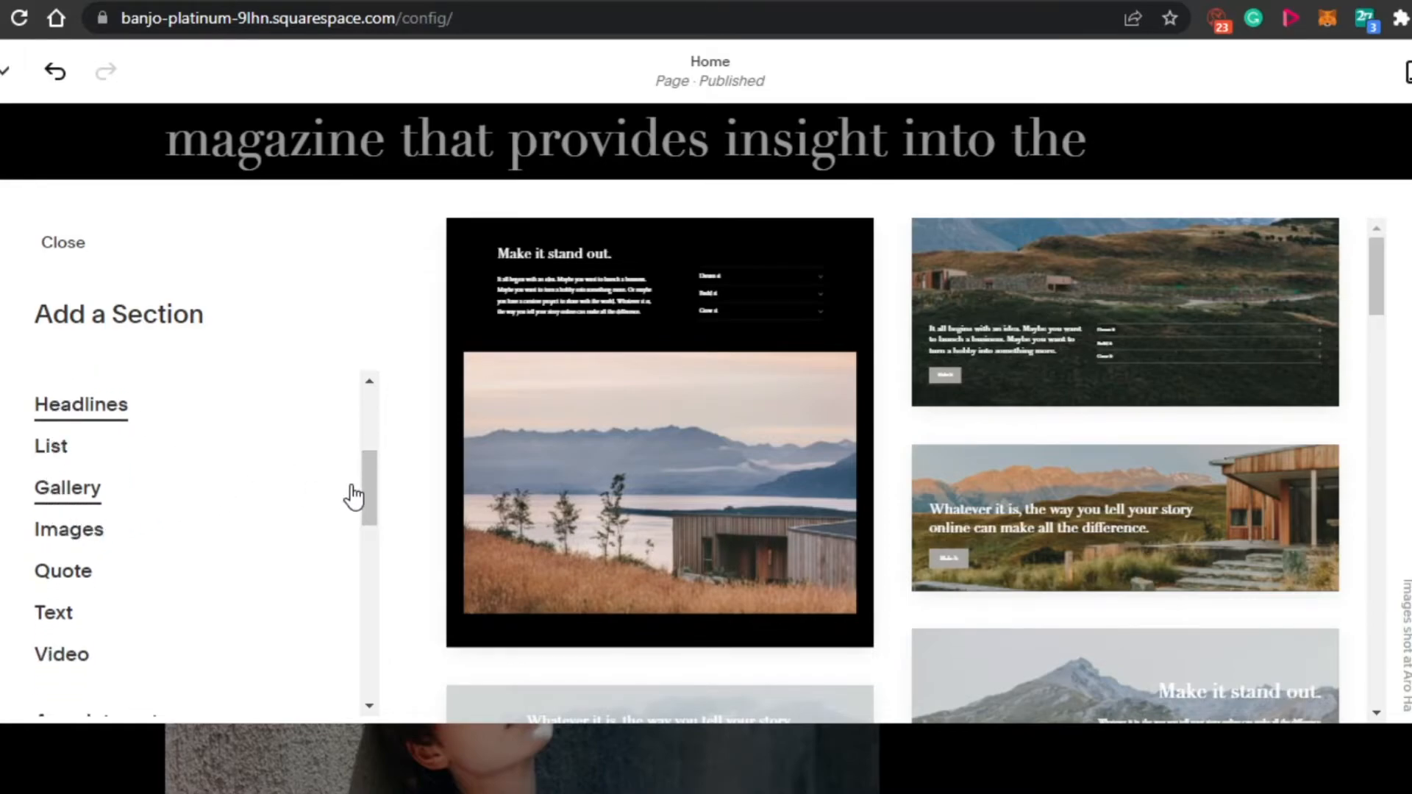
{"action": "mouse_move", "coordinate": [364, 483]}
{"action": "left_mouse_down"}
{"action": "mouse_move", "coordinate": [375, 665]}
{"action": "mouse_move", "coordinate": [374, 414]}
{"action": "mouse_move", "coordinate": [365, 599]}
{"action": "mouse_move", "coordinate": [378, 450]}
{"action": "mouse_move", "coordinate": [378, 508]}
{"action": "left_mouse_up"}
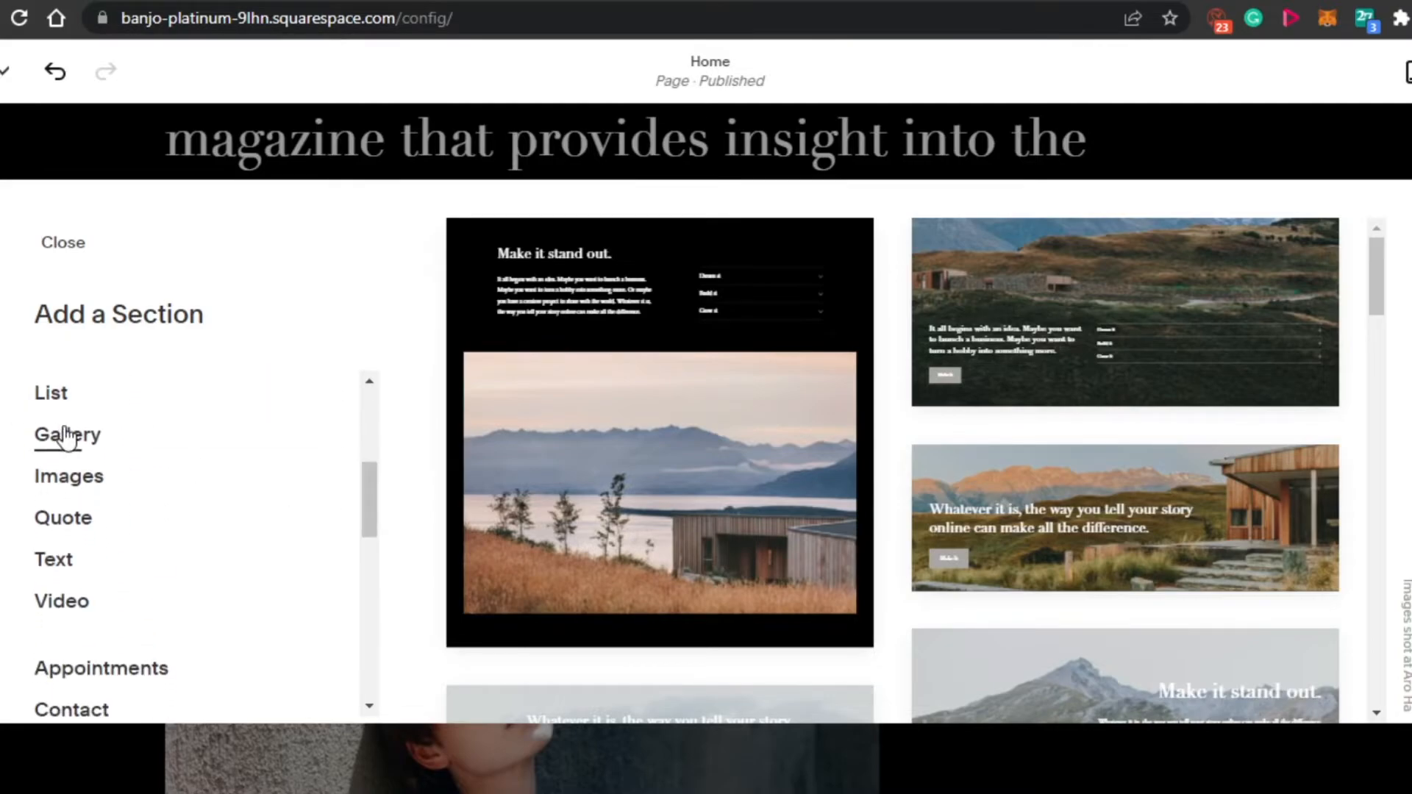
{"action": "left_click", "coordinate": [51, 561]}
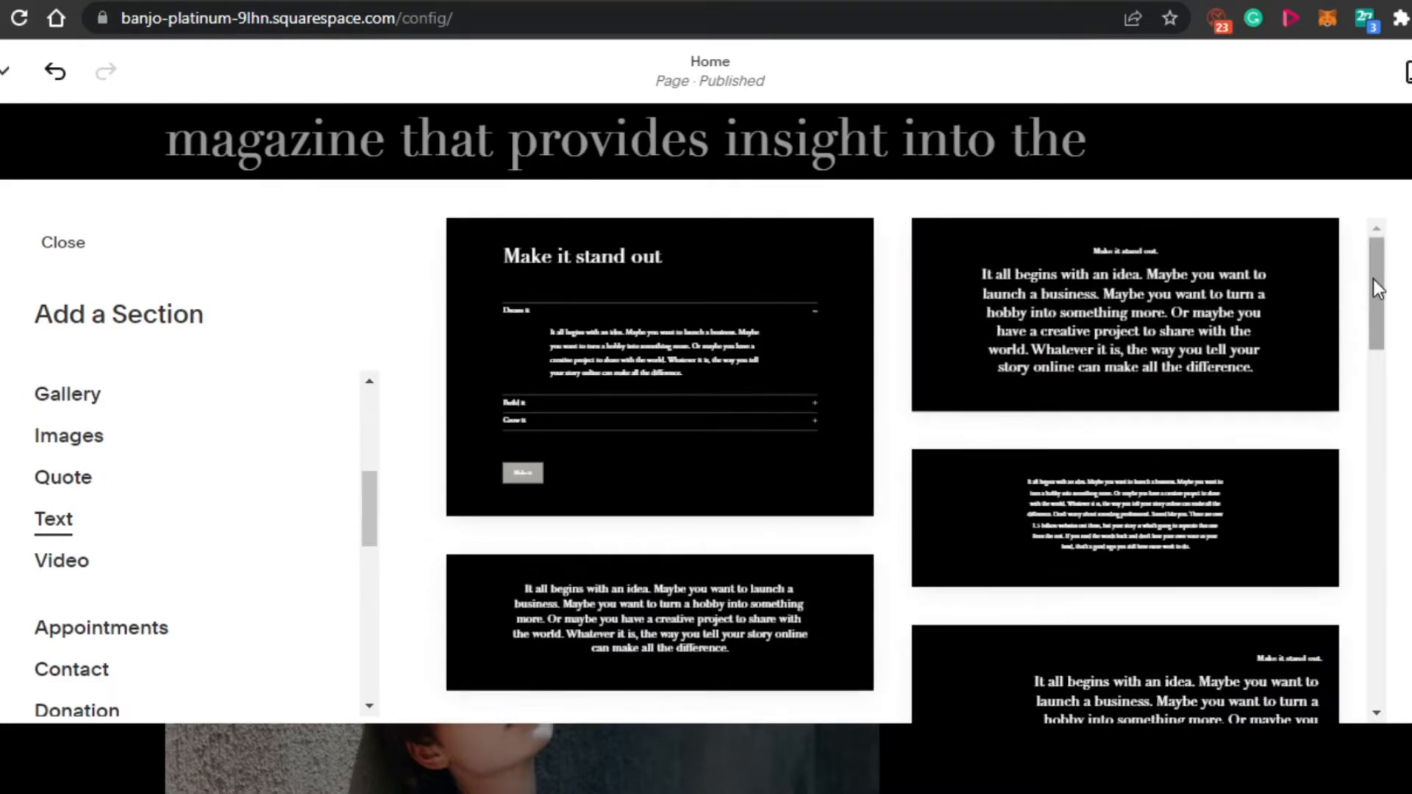
{"action": "scroll", "coordinate": [1373, 319], "scroll_direction": "down", "scroll_amount": 1}
{"action": "left_click_drag", "start_coordinate": [1374, 319], "coordinate": [1380, 647]}
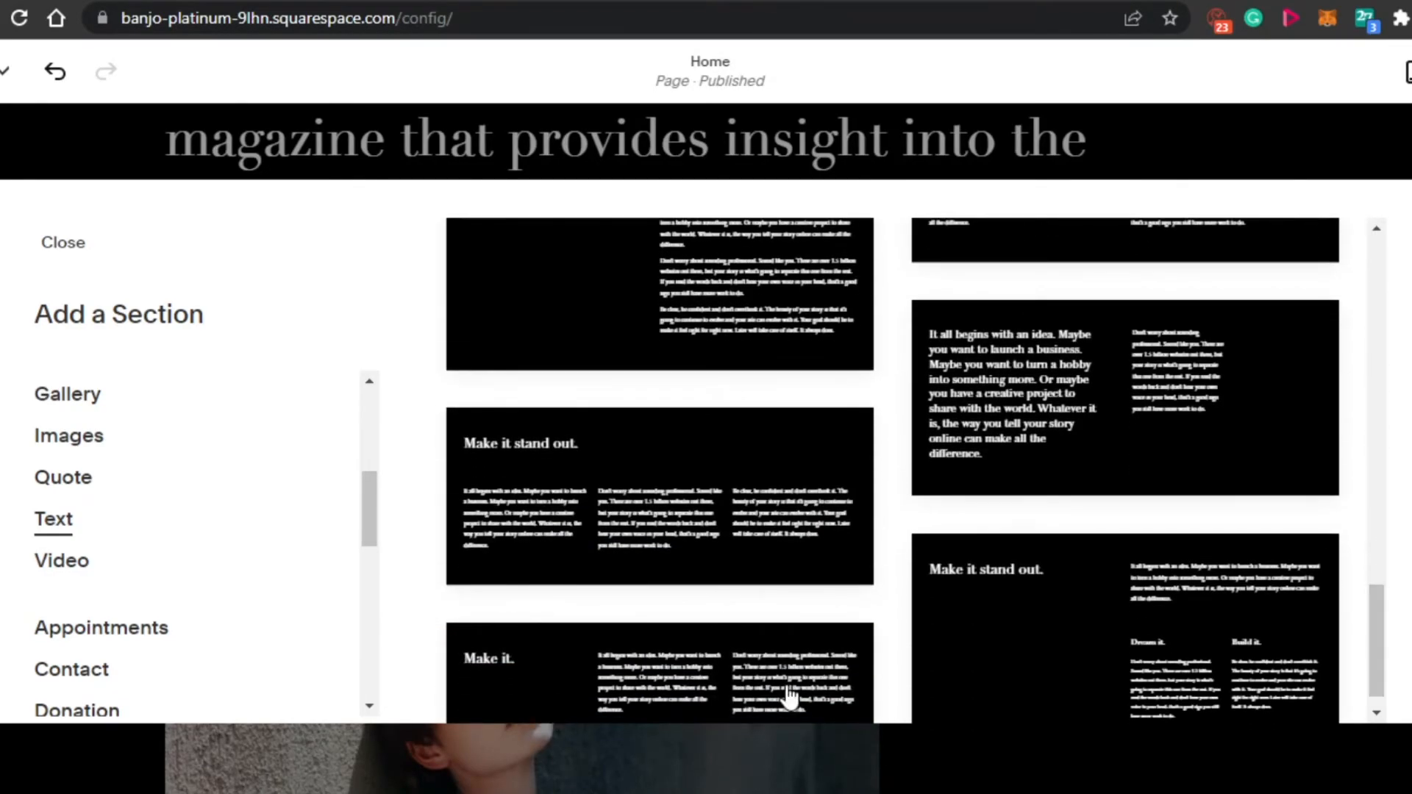
{"action": "left_click", "coordinate": [682, 512]}
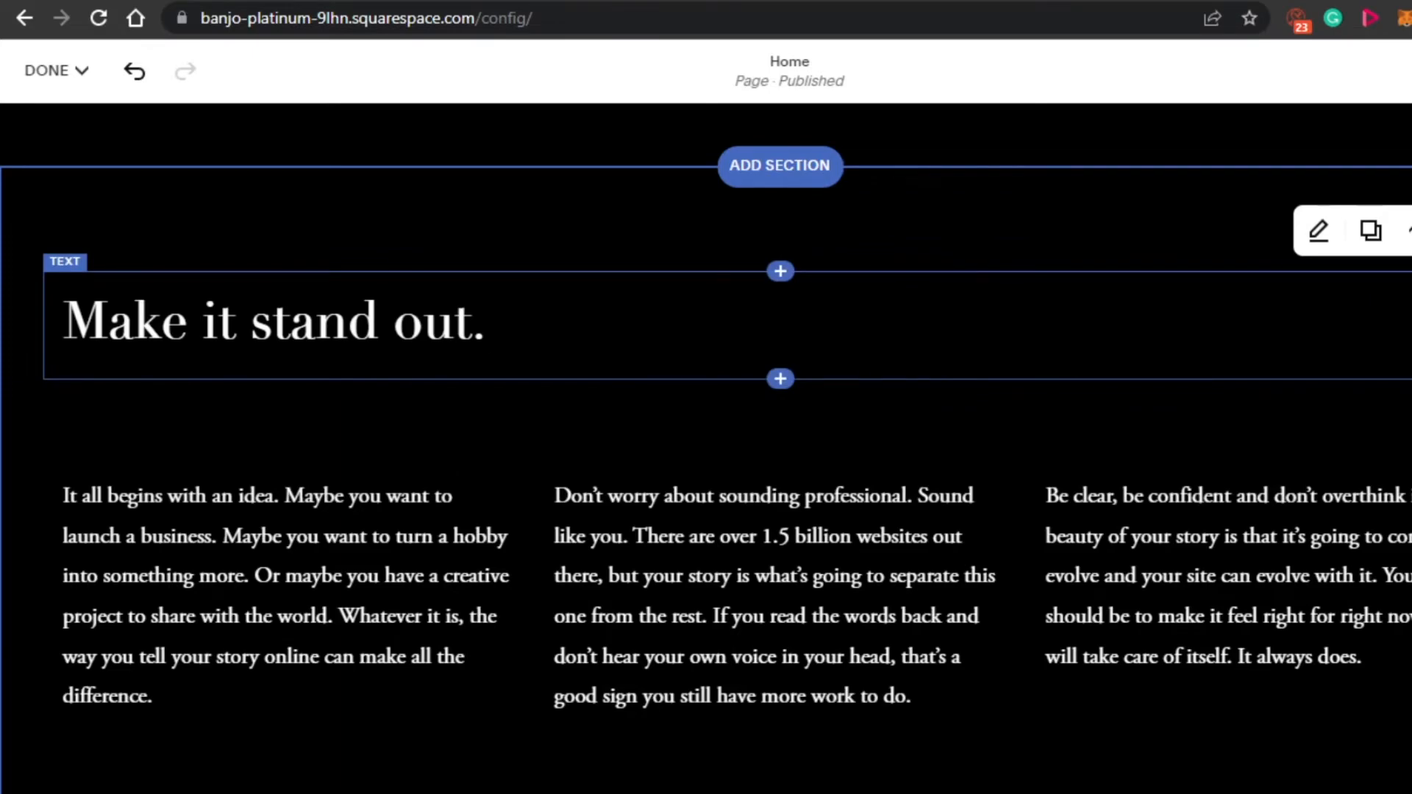
- Replace the new text section's heading with THE SOCIAL GUIDE and leave the text editing
{"action": "left_click", "coordinate": [489, 325]}
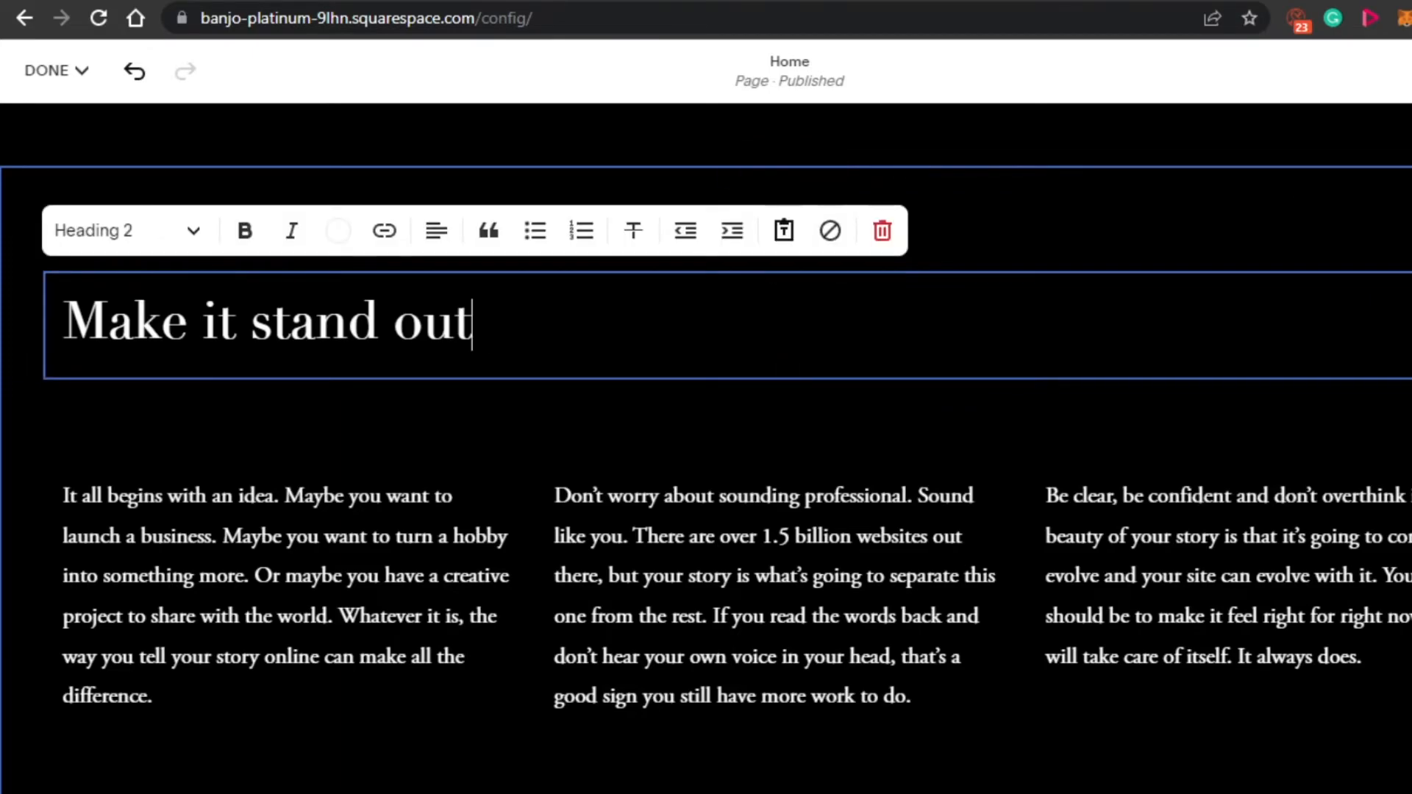
{"action": "key", "text": "BackSpace"}
{"action": "key", "text": "BackSpace"}
{"action": "key", "text": "BackSpace"}
{"action": "key", "text": "BackSpace"}
{"action": "key", "text": "BackSpace"}
{"action": "key", "text": "BackSpace"}
{"action": "key", "text": "BackSpace"}
{"action": "key", "text": "BackSpace"}
{"action": "key", "text": "BackSpace"}
{"action": "key", "text": "BackSpace"}
{"action": "key", "text": "BackSpace"}
{"action": "key", "text": "BackSpace"}
{"action": "key", "text": "BackSpace"}
{"action": "key", "text": "BackSpace"}
{"action": "key", "text": "BackSpace"}
{"action": "key", "text": "BackSpace"}
{"action": "key", "text": "BackSpace"}
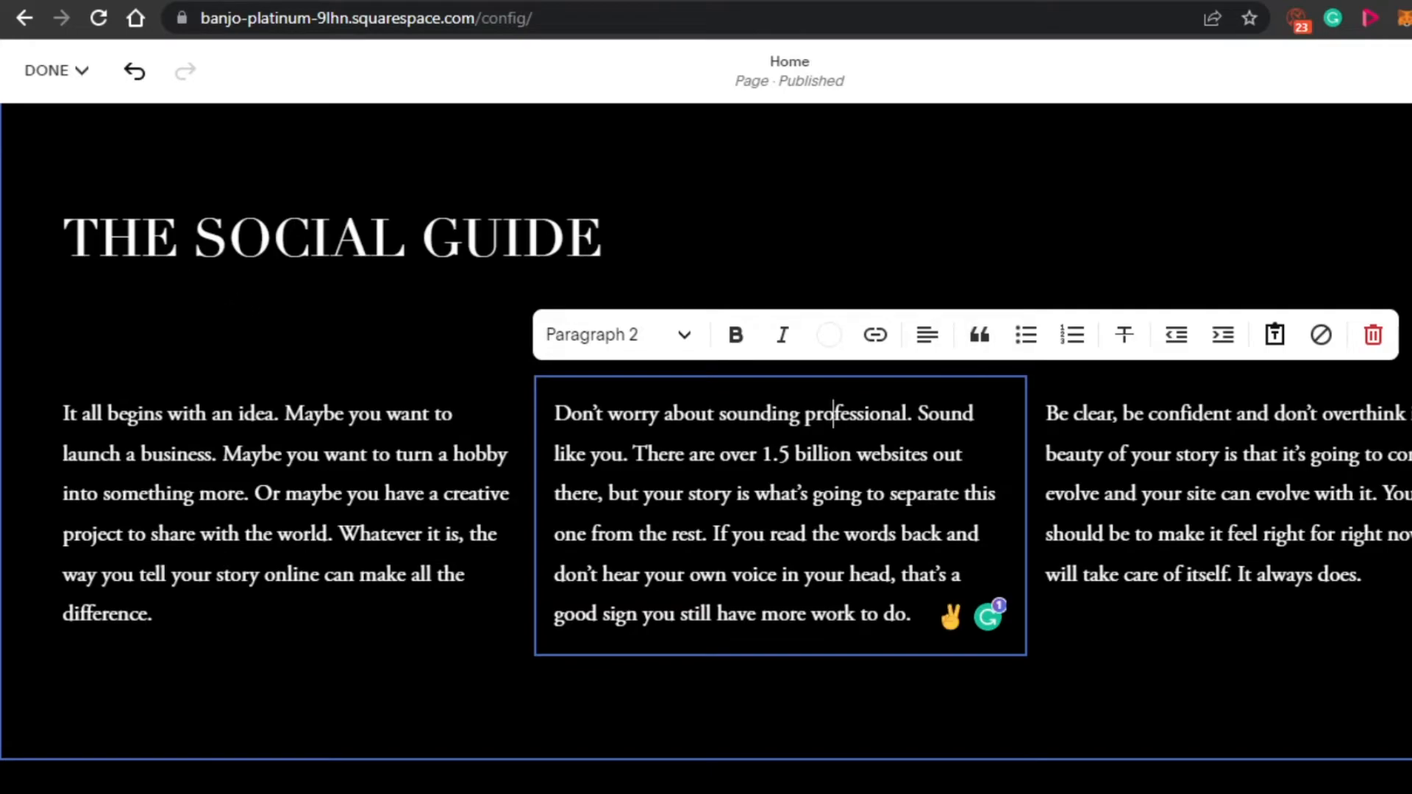
{"action": "scroll", "coordinate": [779, 470], "scroll_direction": "down", "scroll_amount": 1}
{"action": "left_click", "coordinate": [471, 581]}
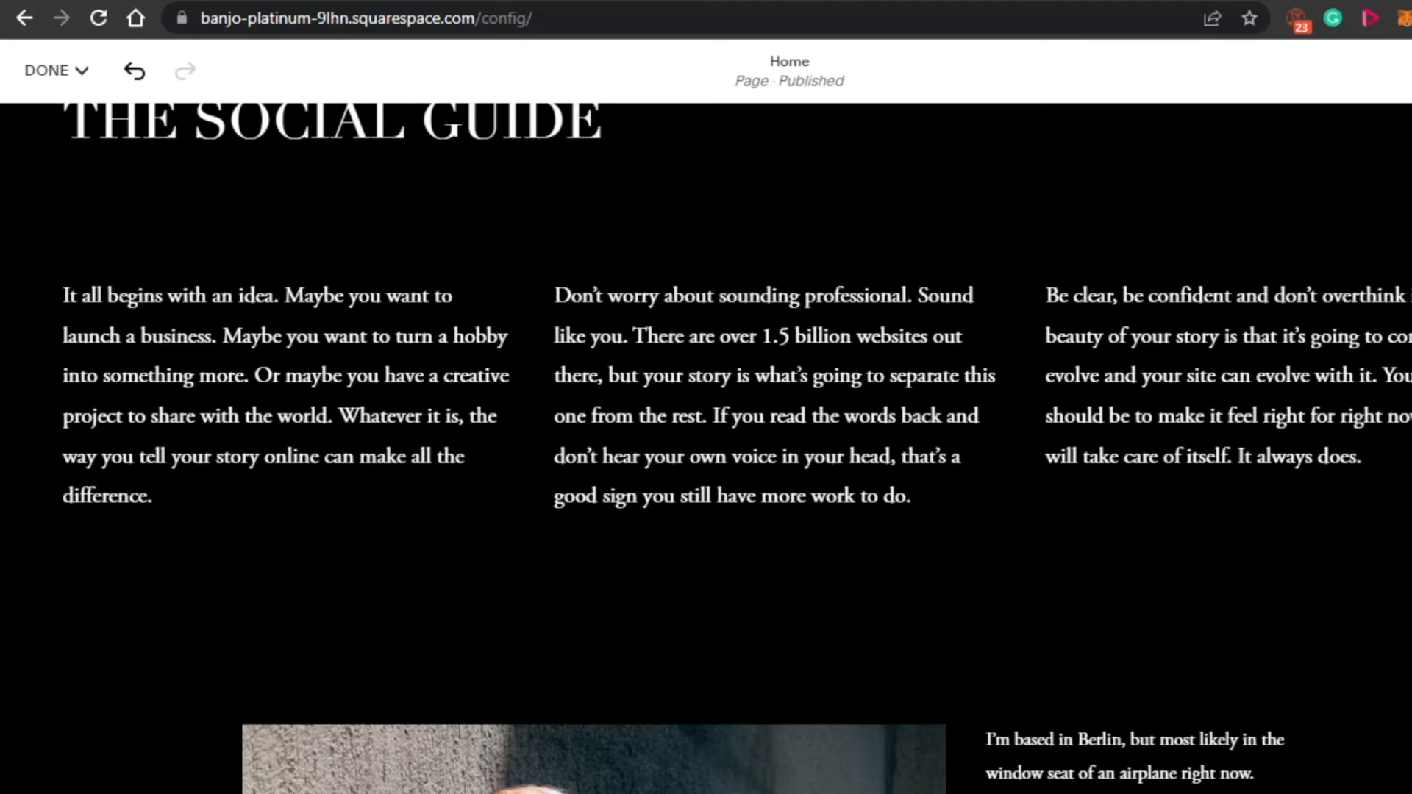
- Examine the portrait image block's content settings and image replacement options, and close them without changes
{"action": "scroll", "coordinate": [705, 441], "scroll_direction": "down", "scroll_amount": 6}
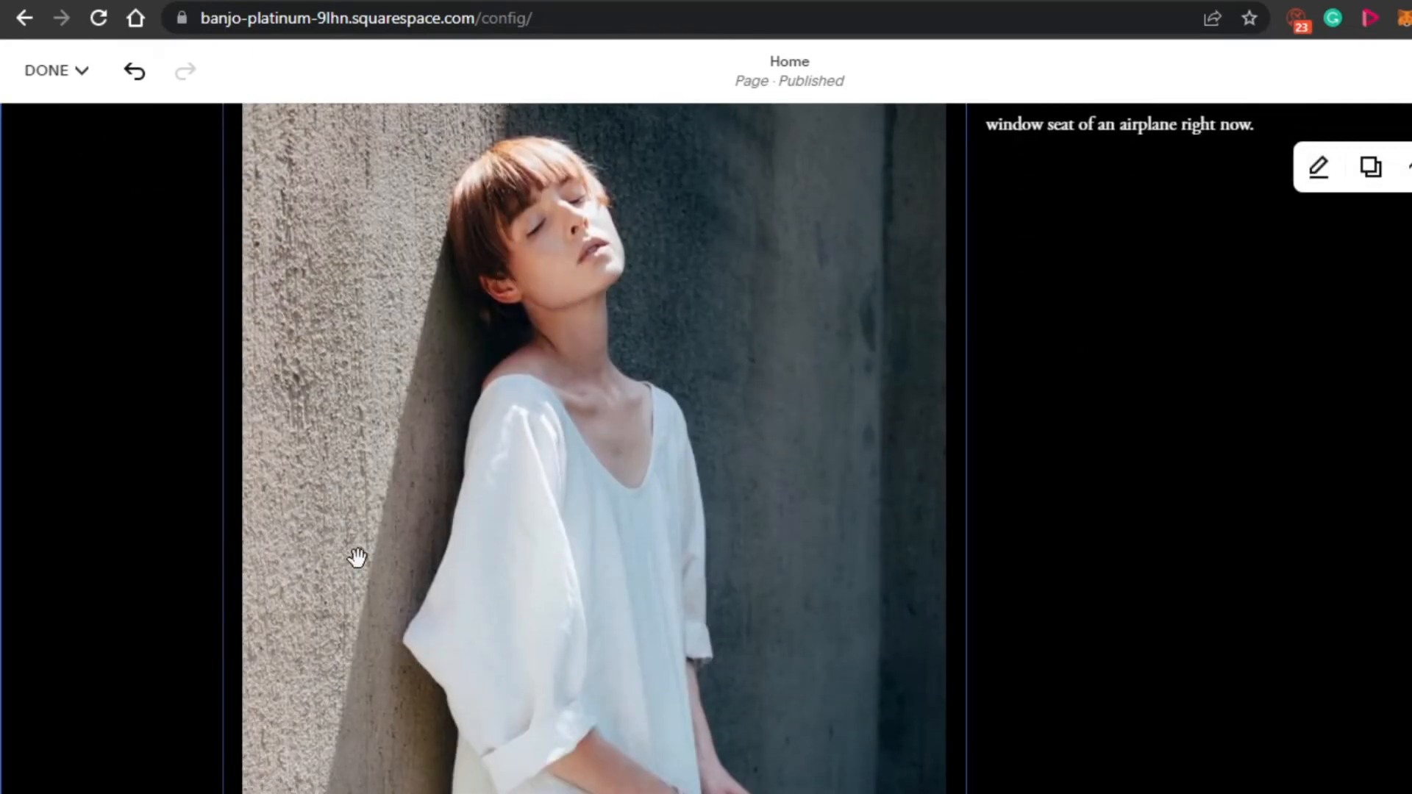
{"action": "left_click", "coordinate": [441, 544]}
{"action": "scroll", "coordinate": [706, 441], "scroll_direction": "up", "scroll_amount": 4}
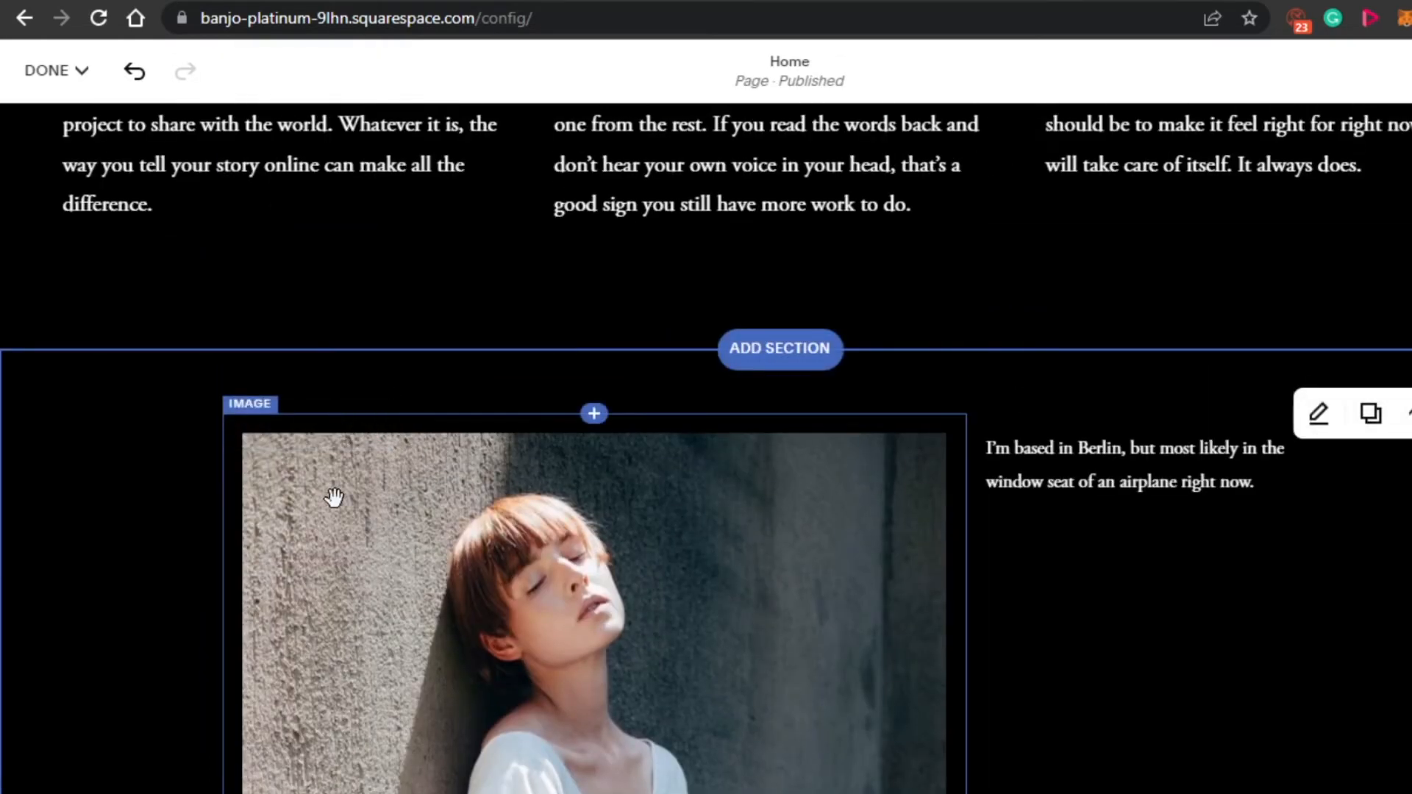
{"action": "left_click", "coordinate": [330, 410]}
{"action": "left_click", "coordinate": [325, 377]}
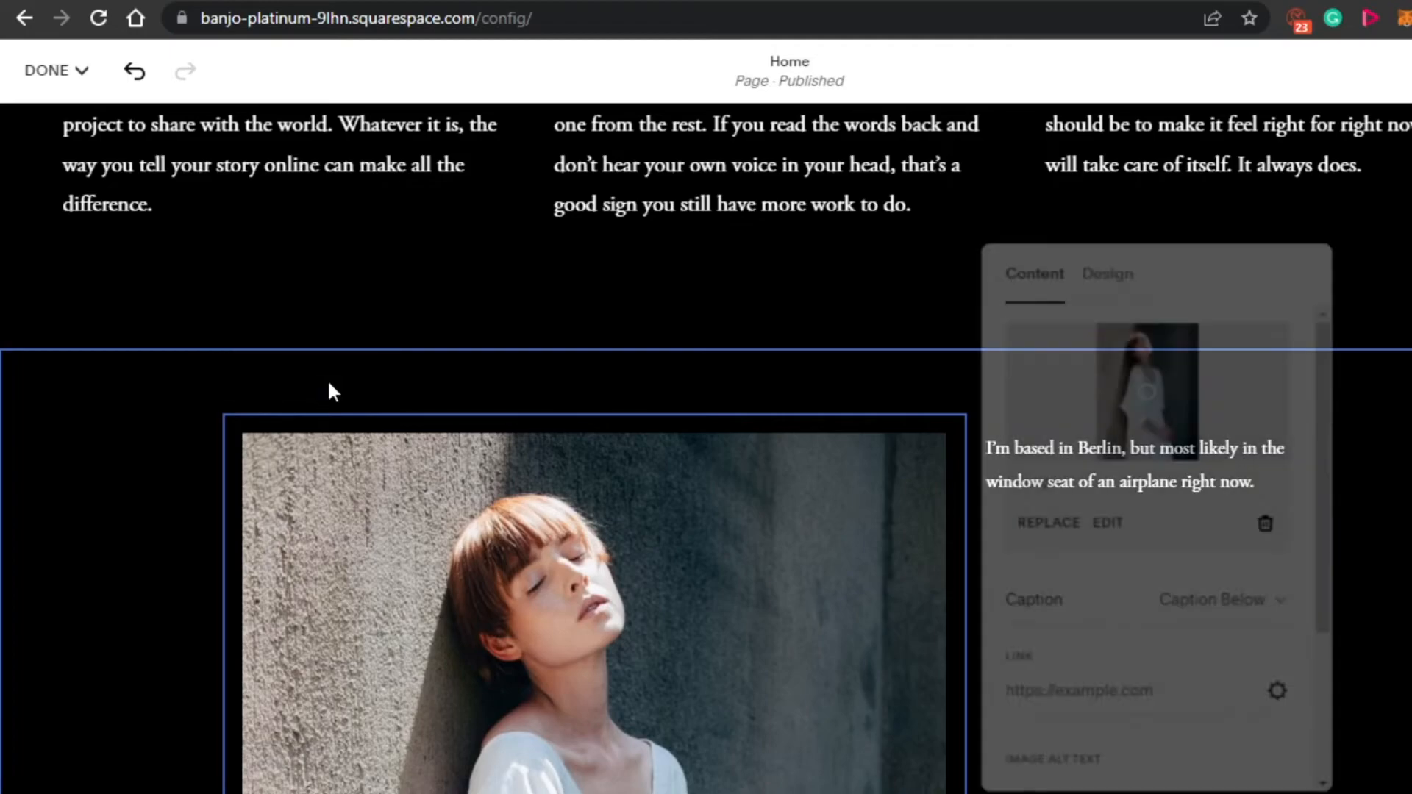
{"action": "left_click", "coordinate": [1022, 526]}
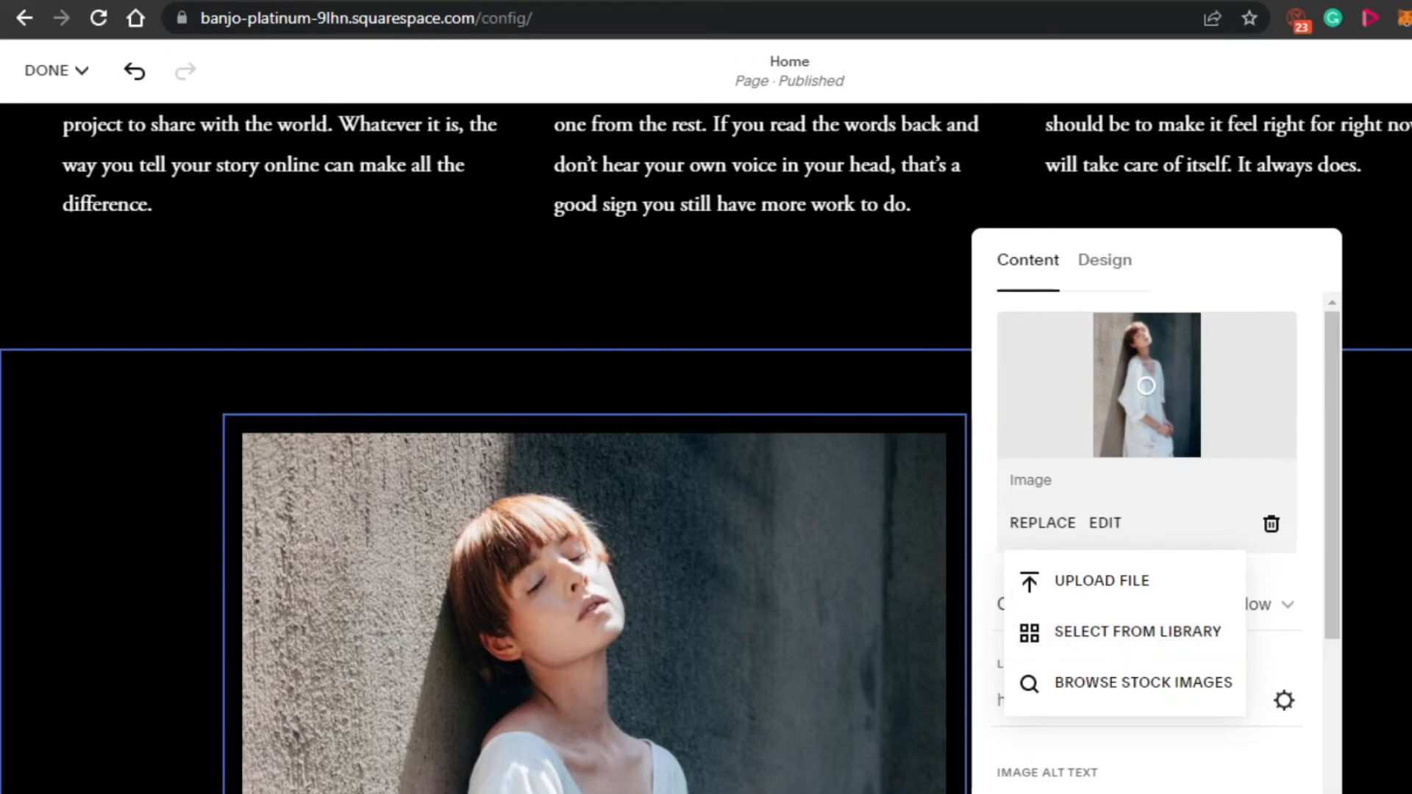
{"action": "key", "text": "Escape"}
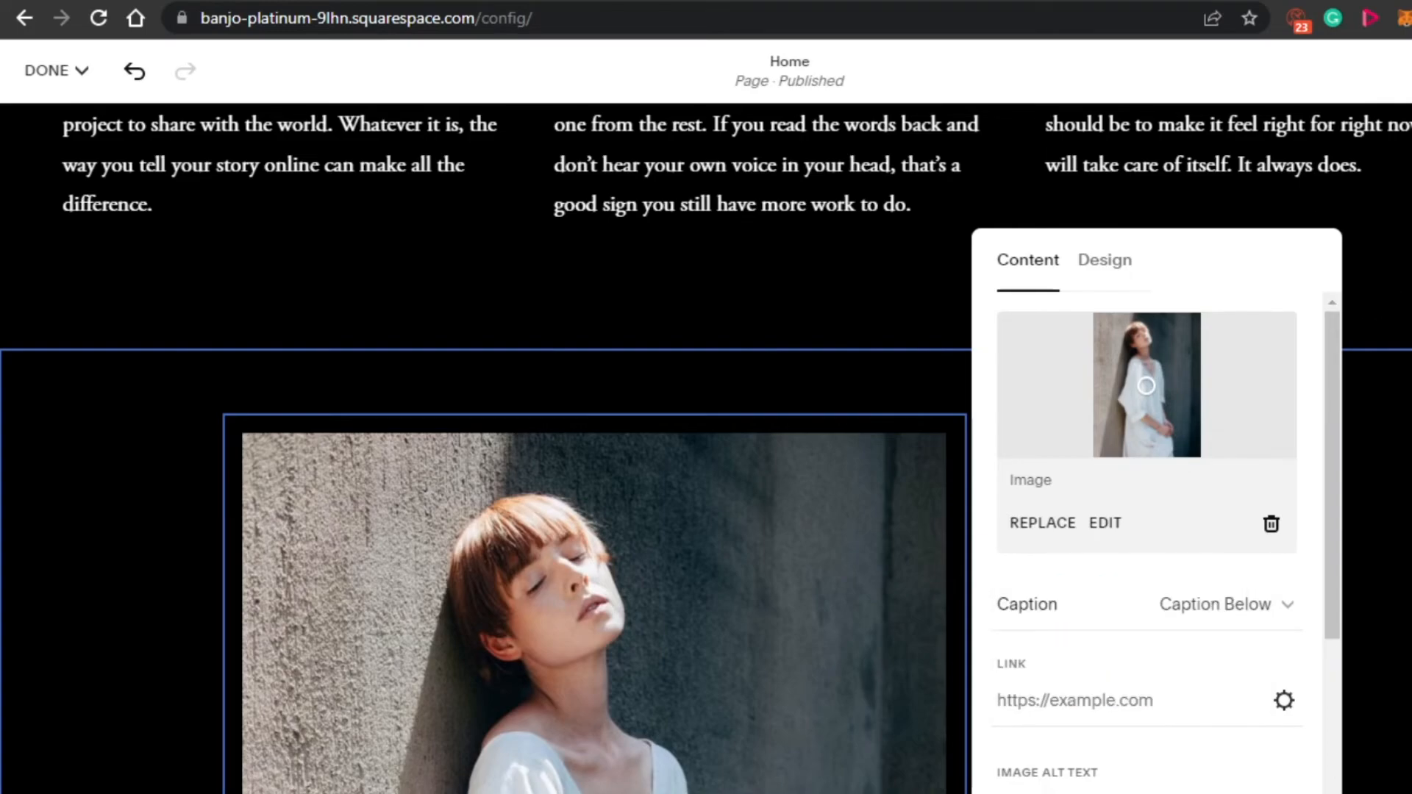
{"action": "left_click", "coordinate": [497, 272]}
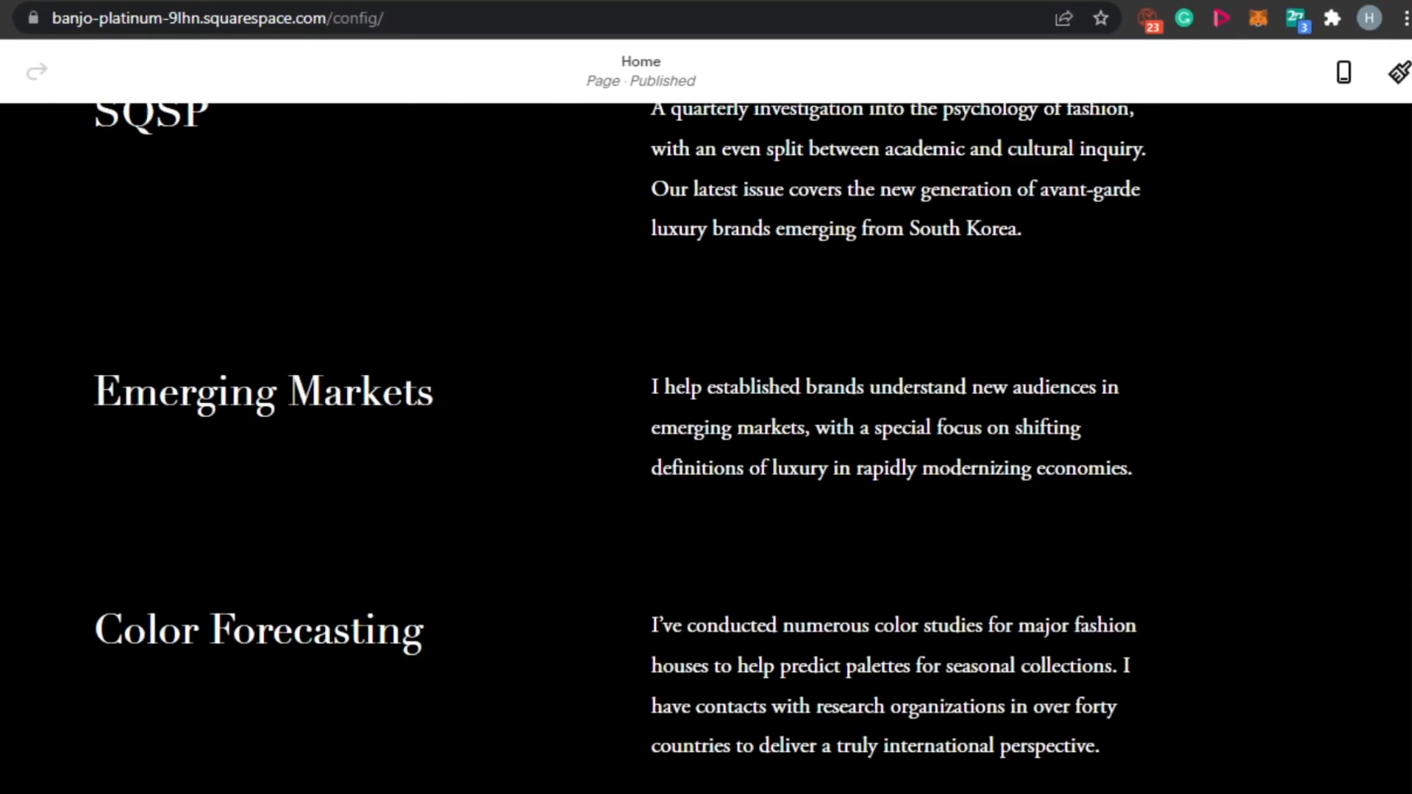
- Edit the site footer and delete its existing "Questions? Say hi." section
{"action": "scroll", "coordinate": [706, 441], "scroll_direction": "down", "scroll_amount": 15}
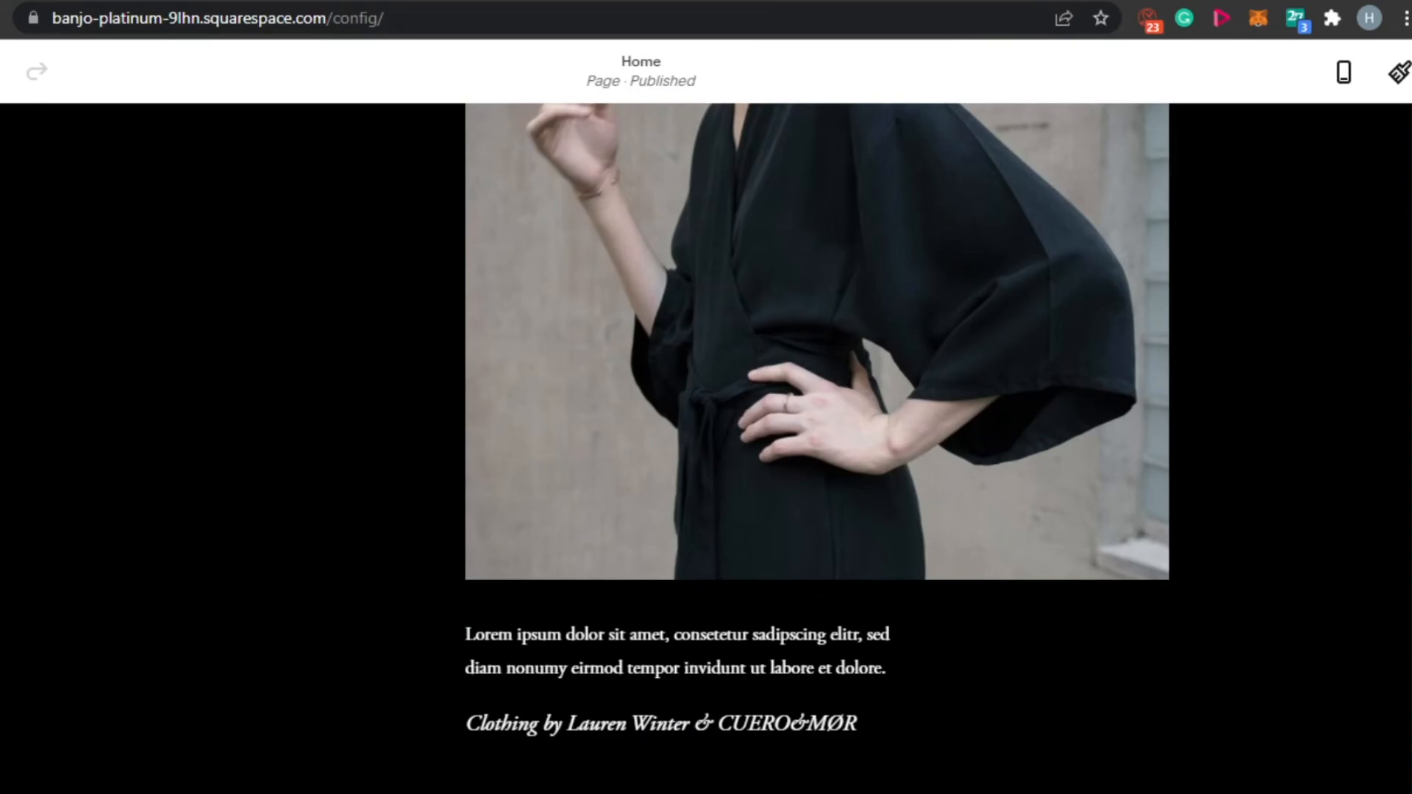
{"action": "scroll", "coordinate": [706, 441], "scroll_direction": "down", "scroll_amount": 4}
{"action": "mouse_move", "coordinate": [649, 700]}
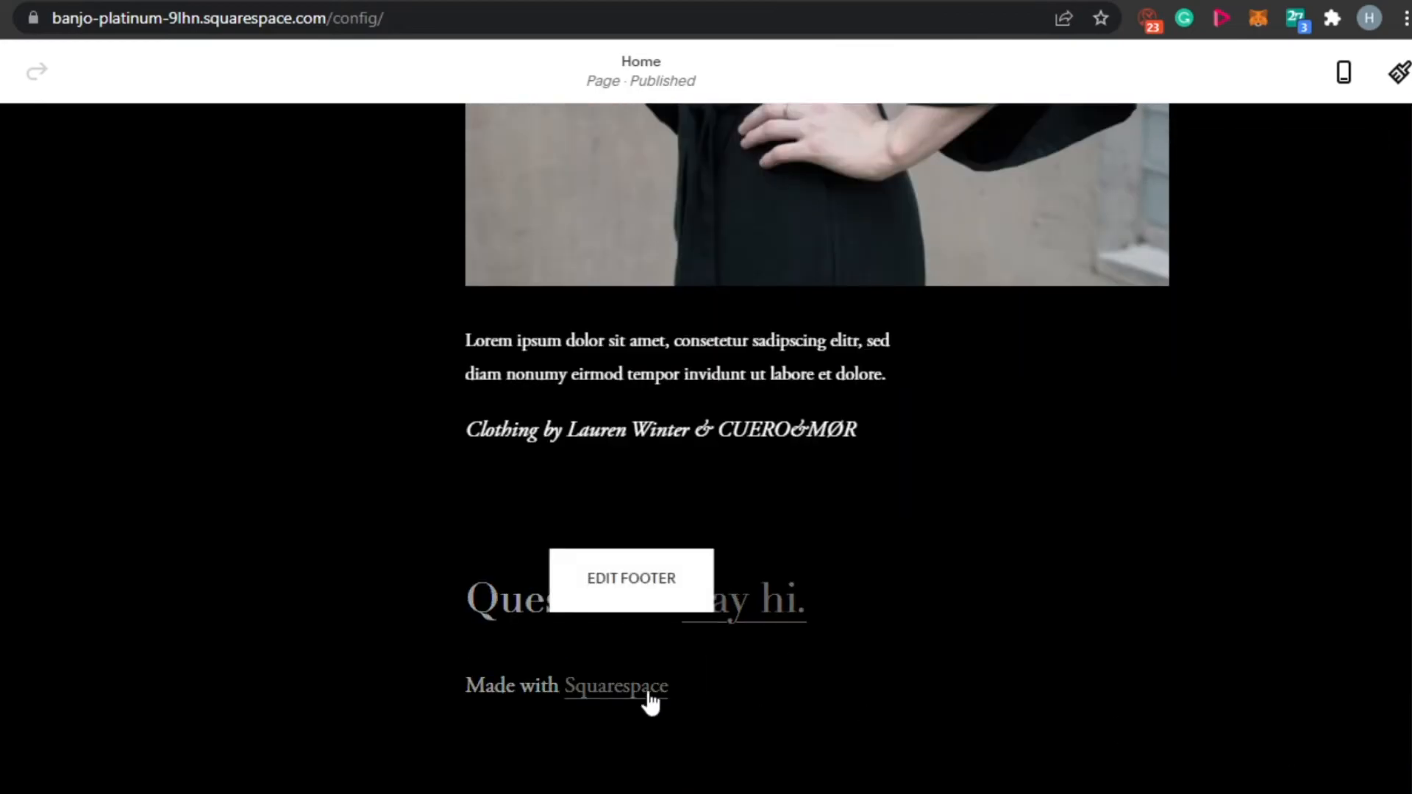
{"action": "left_click", "coordinate": [644, 588]}
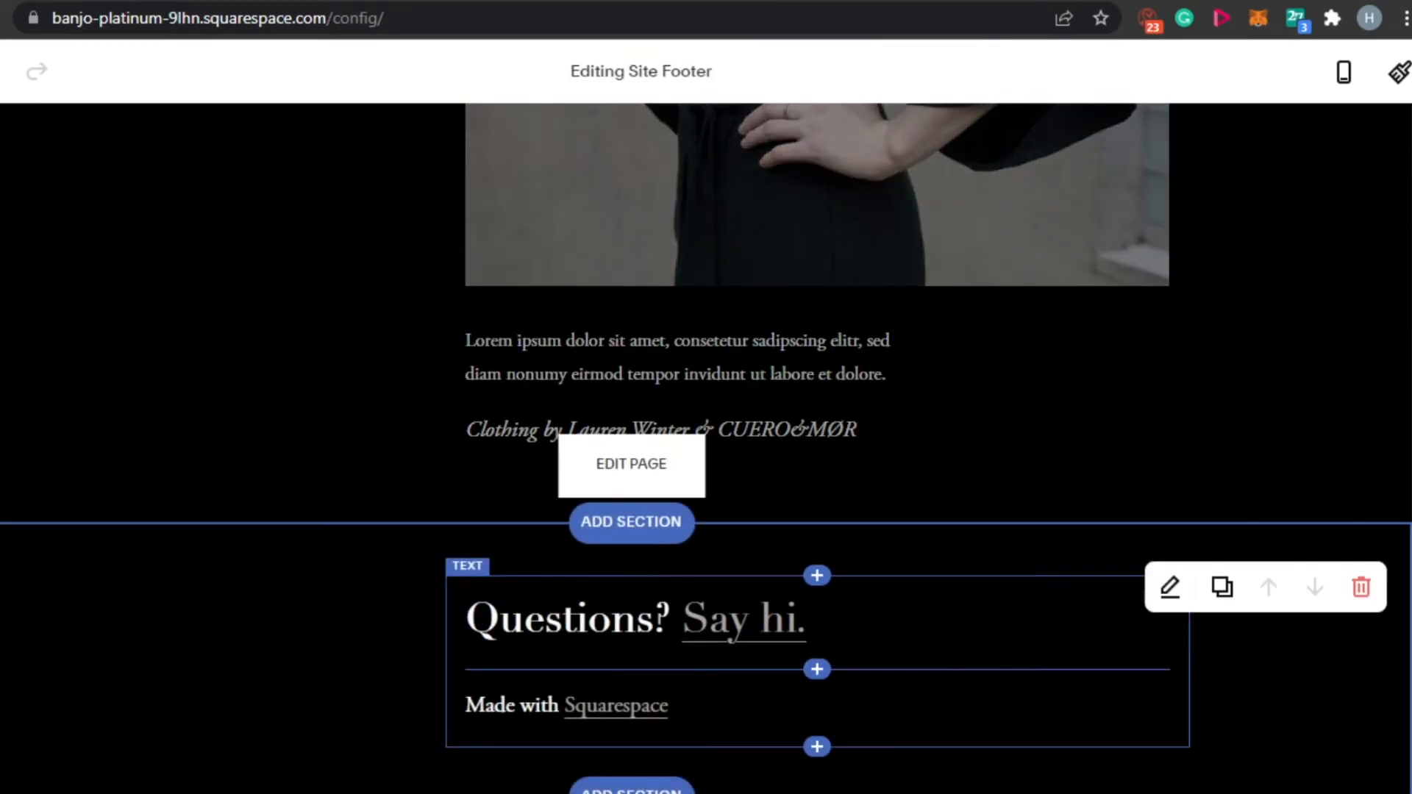
{"action": "left_click", "coordinate": [1362, 588]}
{"action": "left_click", "coordinate": [766, 485]}
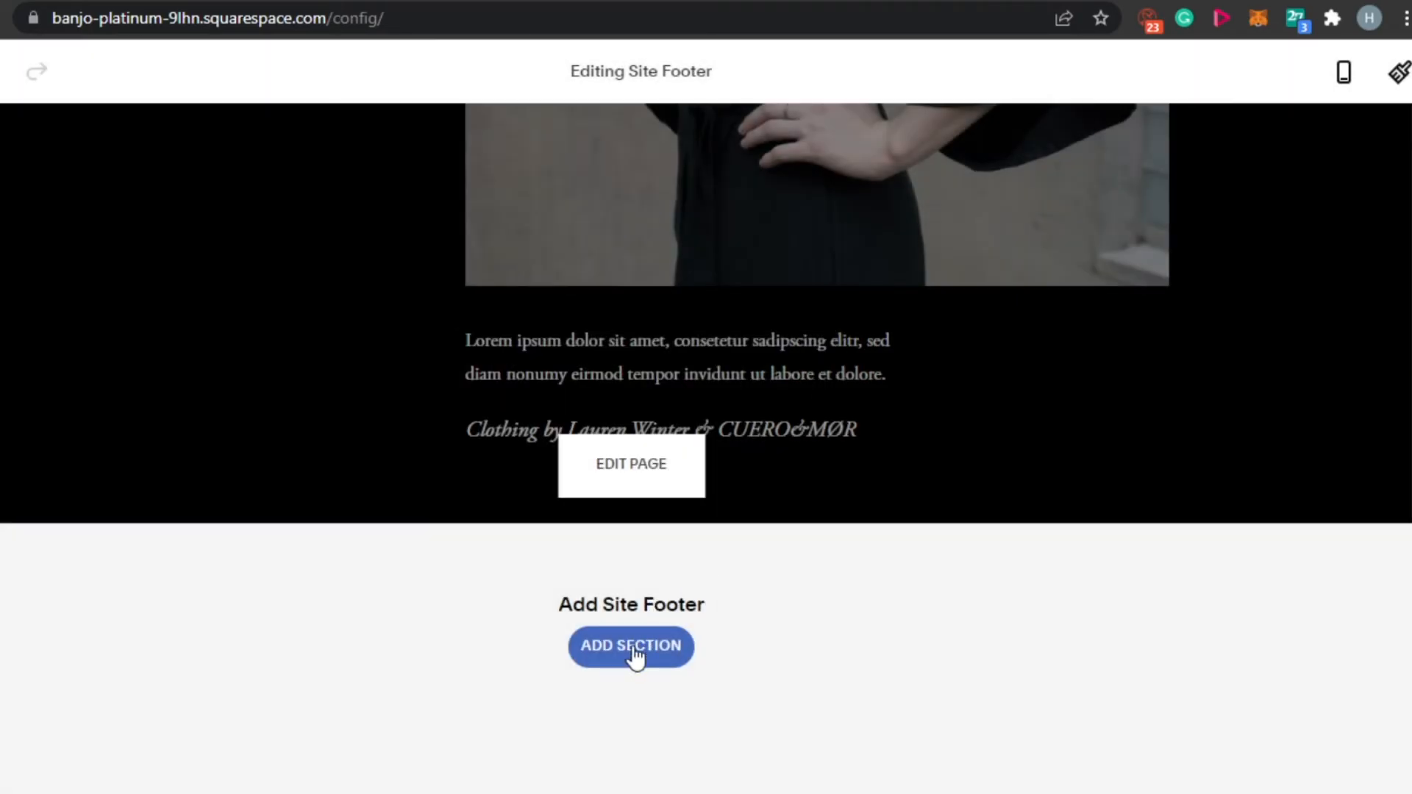
- Add the "Stay in the loop" footer section with an email sign-up form and site contact details
{"action": "left_click", "coordinate": [627, 664]}
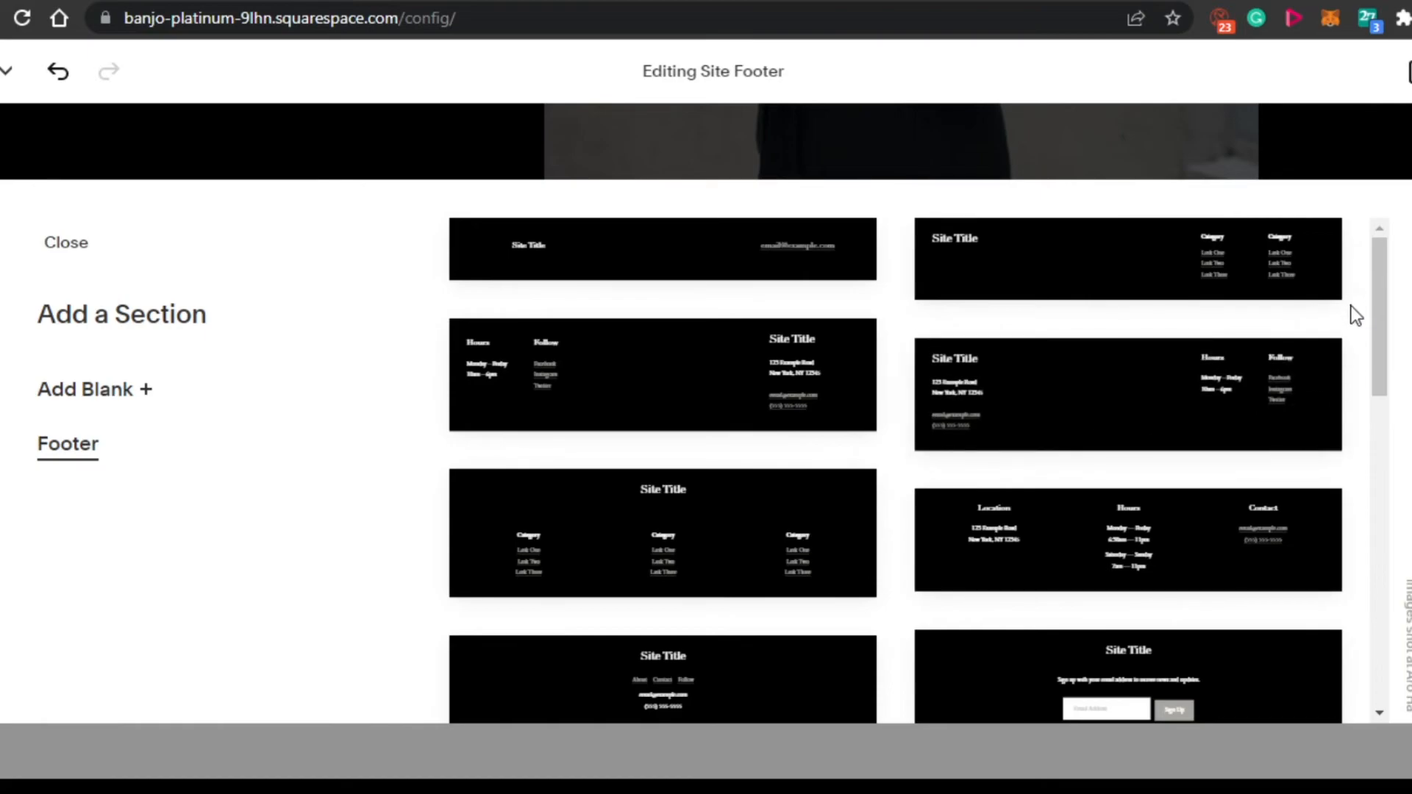
{"action": "left_click_drag", "start_coordinate": [1379, 303], "coordinate": [1364, 455]}
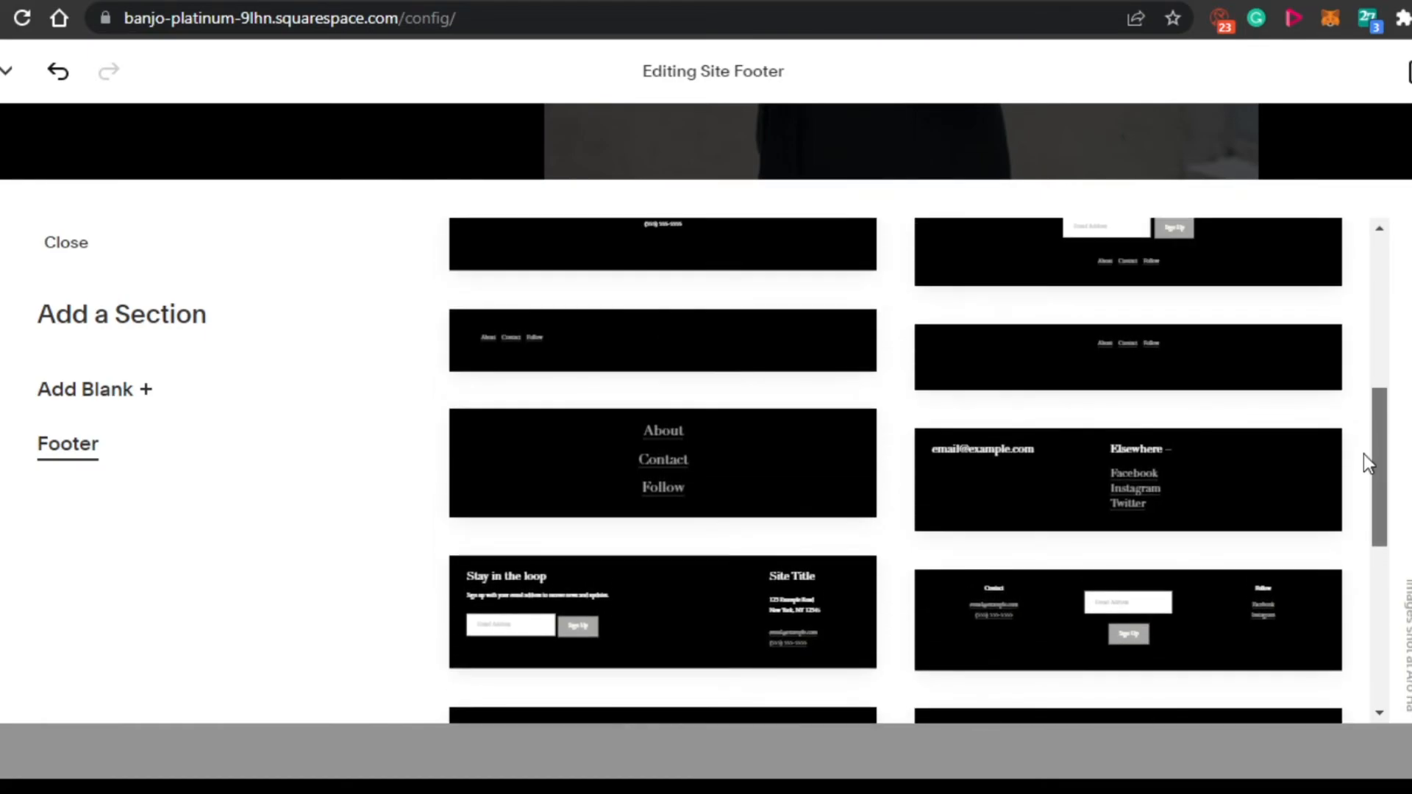
{"action": "left_click", "coordinate": [627, 618]}
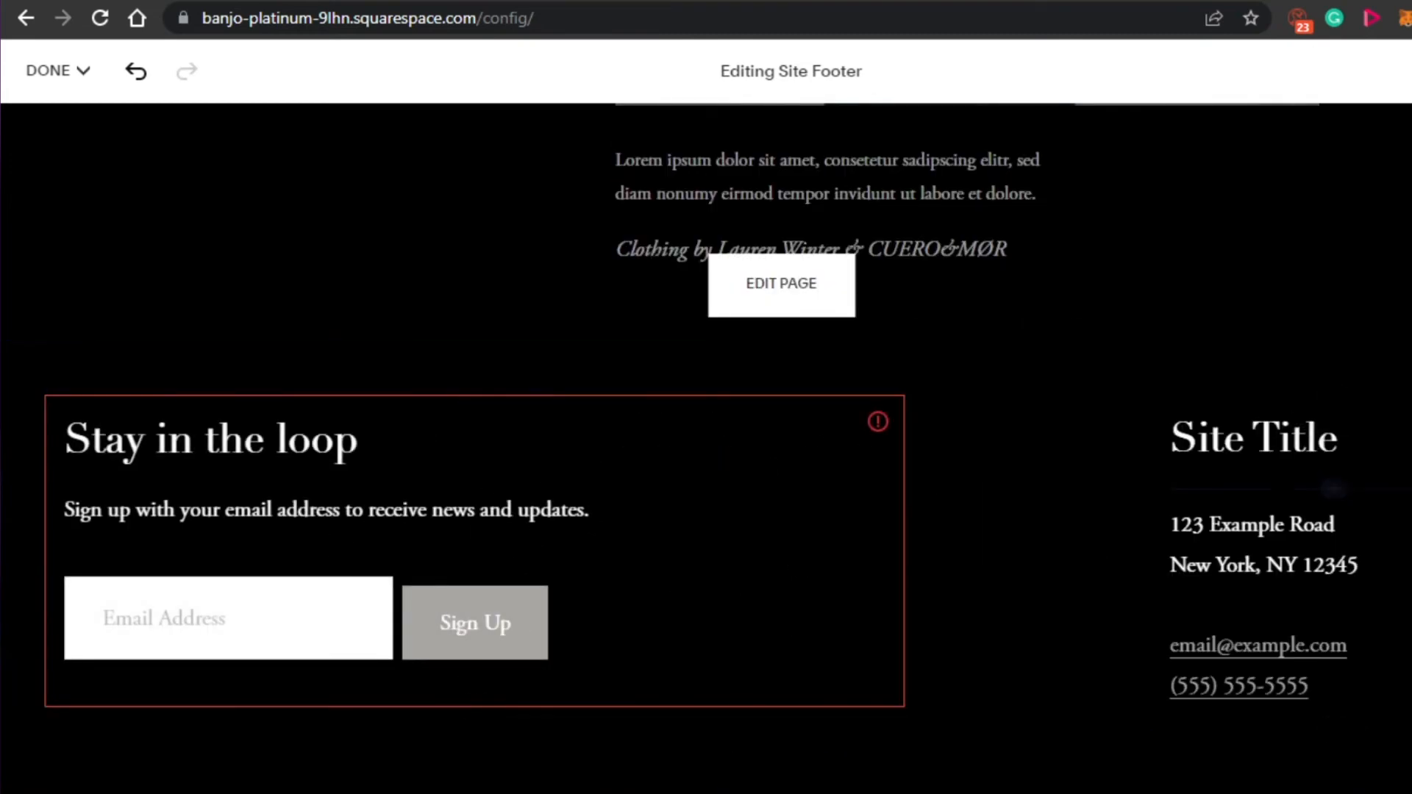
- Save the site changes, leave the editor and review the saved Home page in the preview
{"action": "left_click_drag", "start_coordinate": [1404, 702], "coordinate": [1409, 95]}
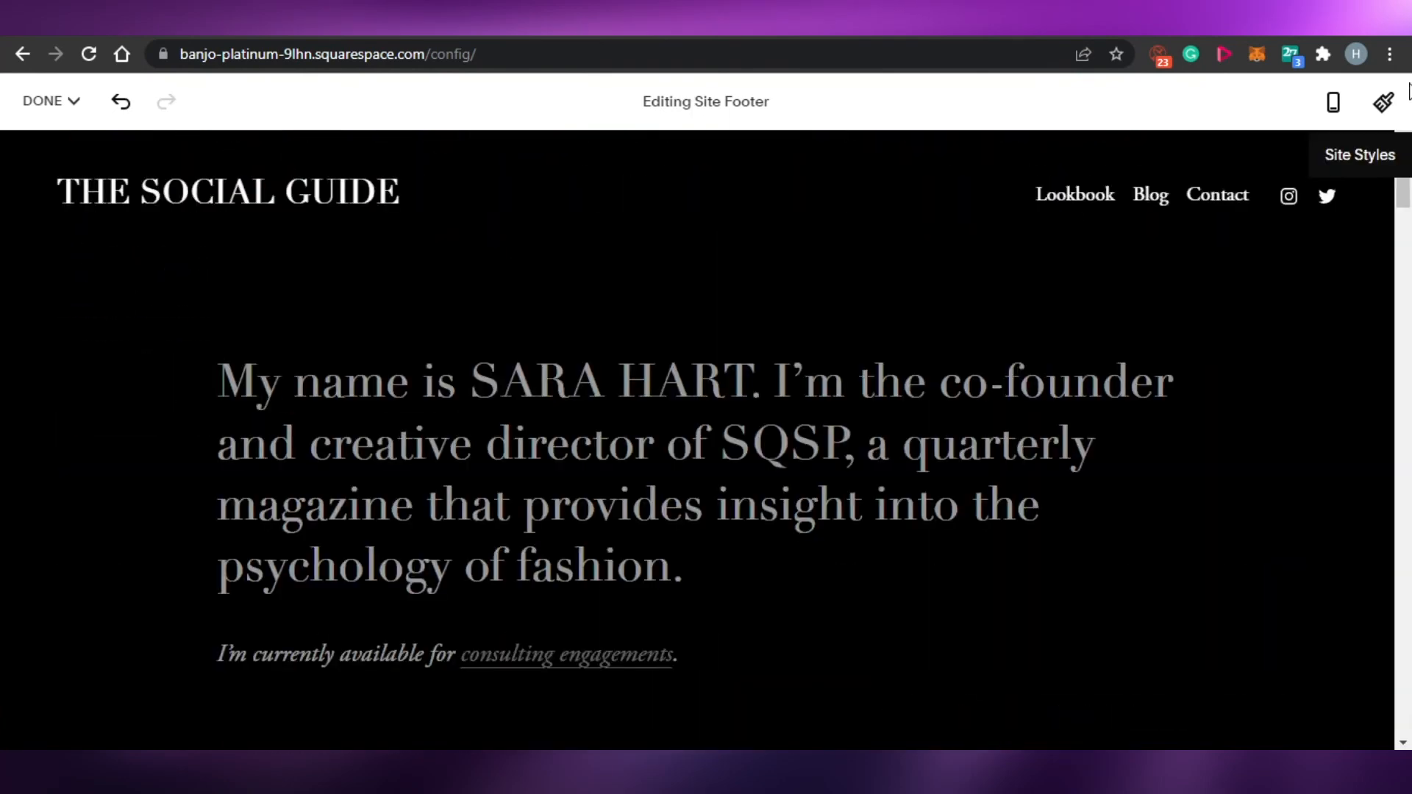
{"action": "left_click_drag", "start_coordinate": [1404, 220], "coordinate": [1408, 176]}
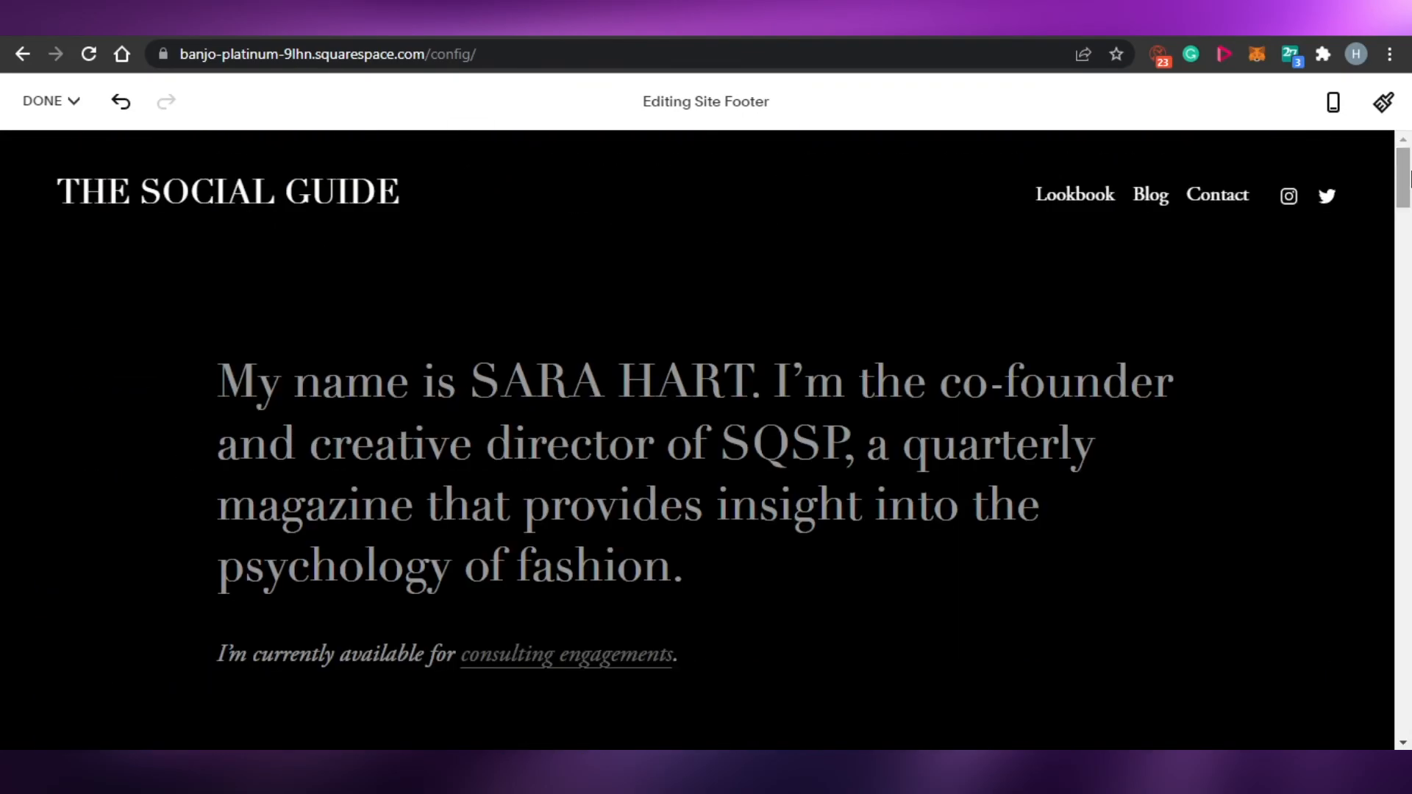
{"action": "left_click", "coordinate": [45, 102]}
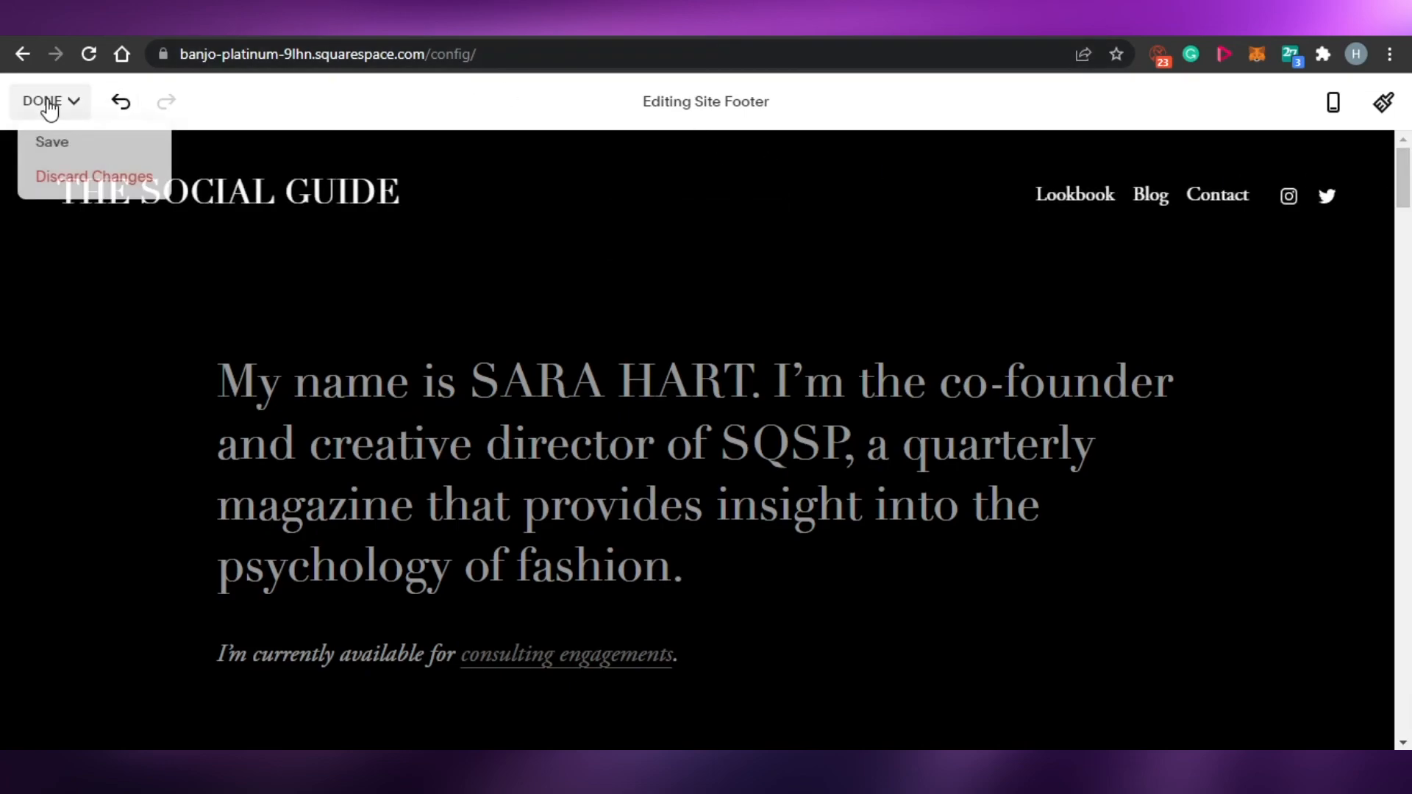
{"action": "left_click", "coordinate": [48, 140]}
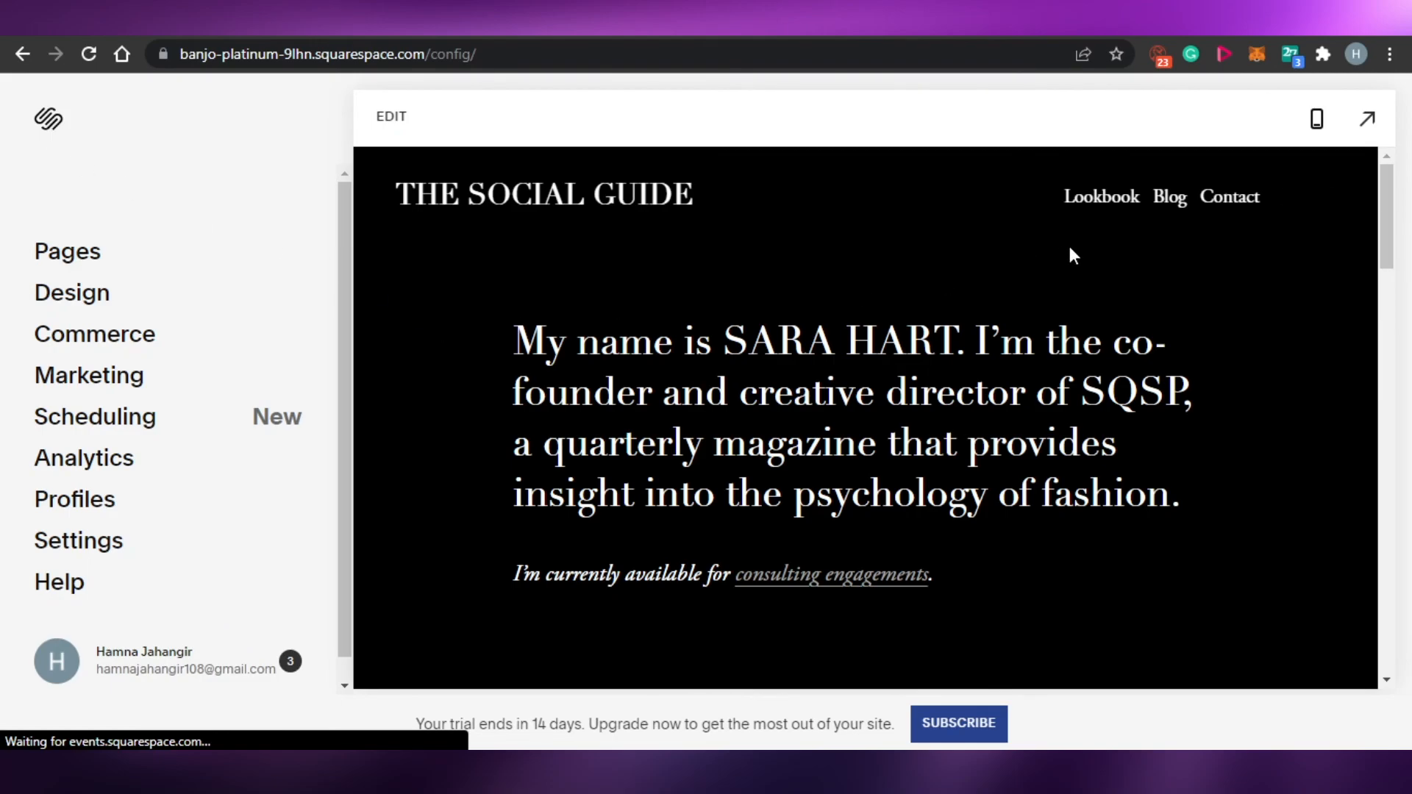
{"action": "left_click_drag", "start_coordinate": [1387, 191], "coordinate": [1393, 285]}
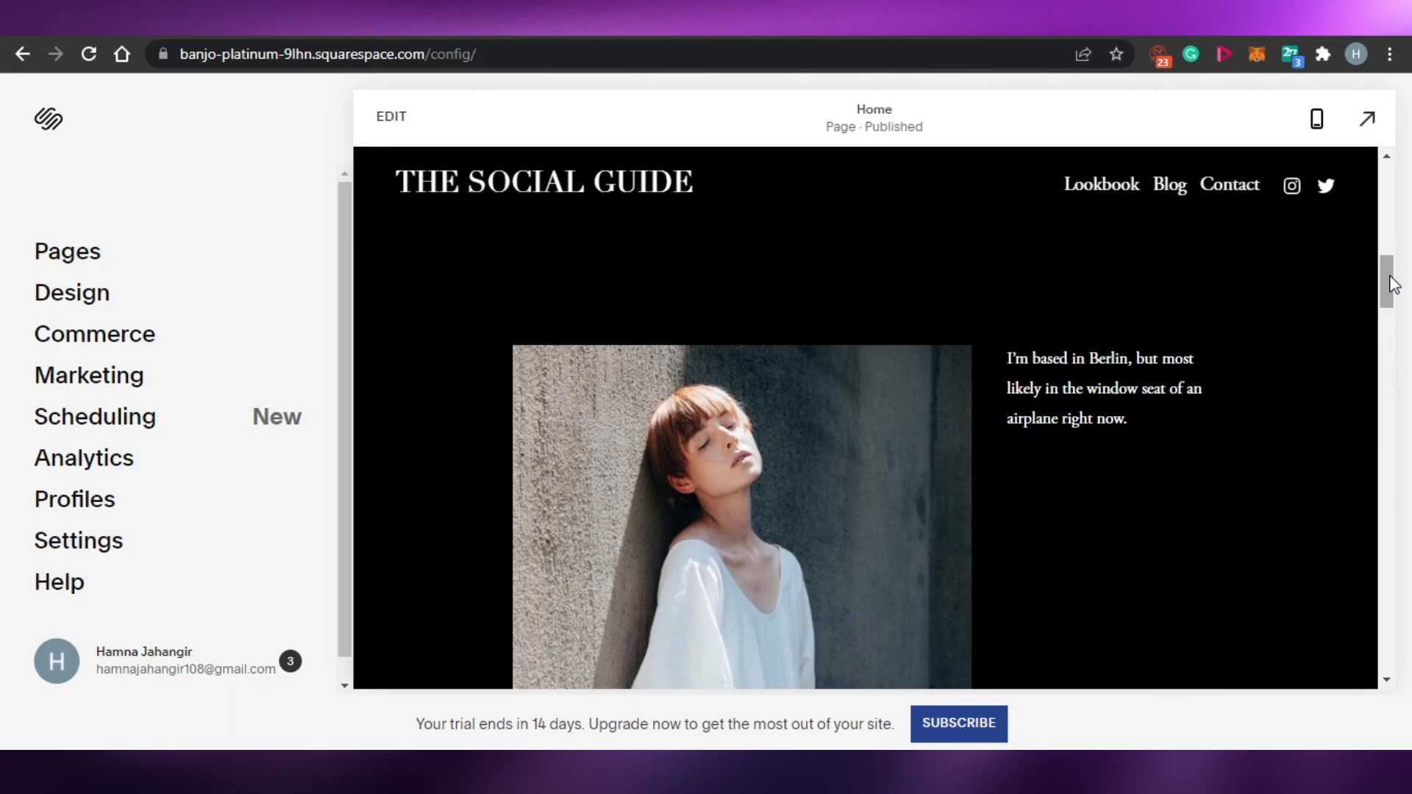